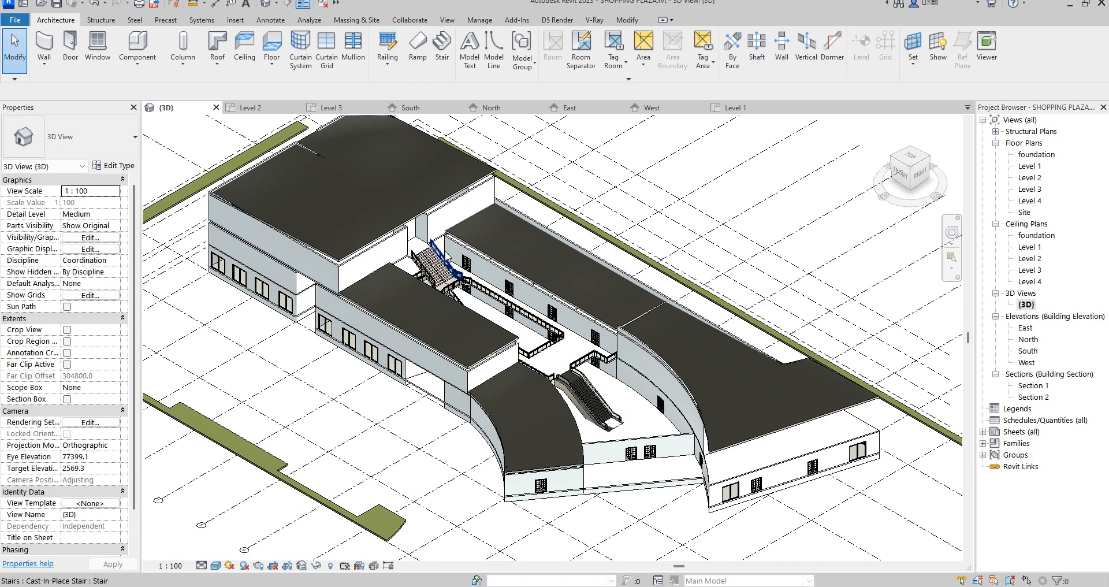
pyautogui.scroll(-5, 716, 262)
pyautogui.scroll(6, 711, 261)
pyautogui.keyDown('shift'); pyautogui.moveTo(710, 261); pyautogui.dragTo(662, 261, button='middle'); pyautogui.keyUp('shift')
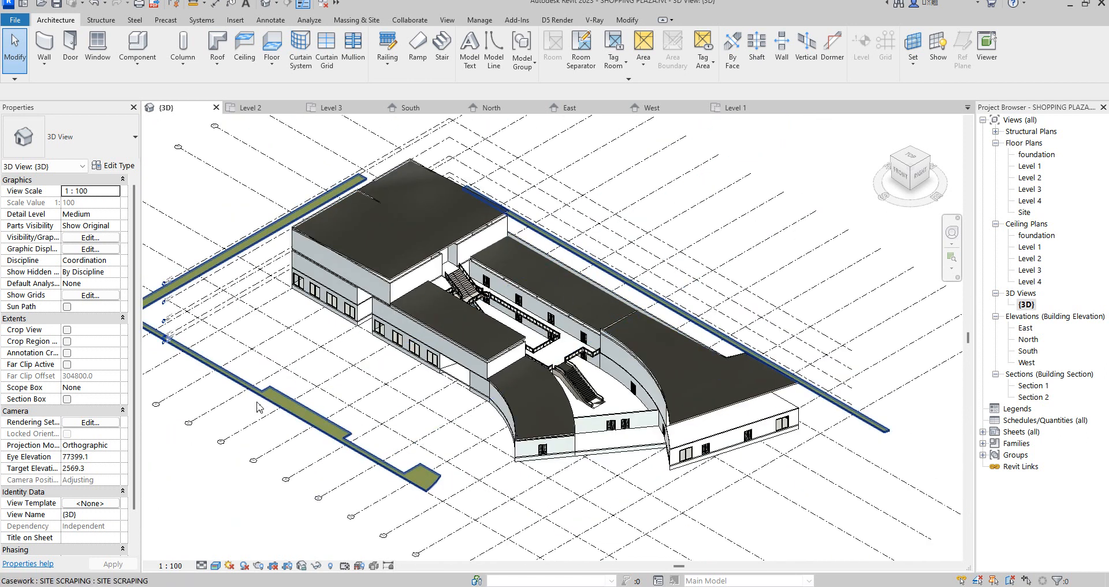
pyautogui.scroll(-3, 551, 299)
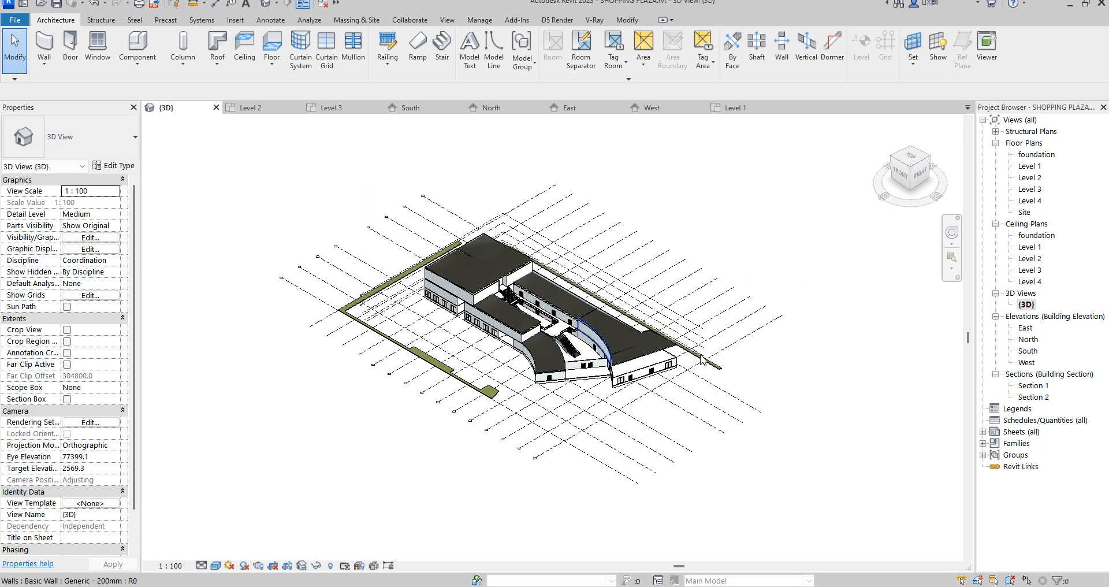
pyautogui.scroll(2, 767, 362)
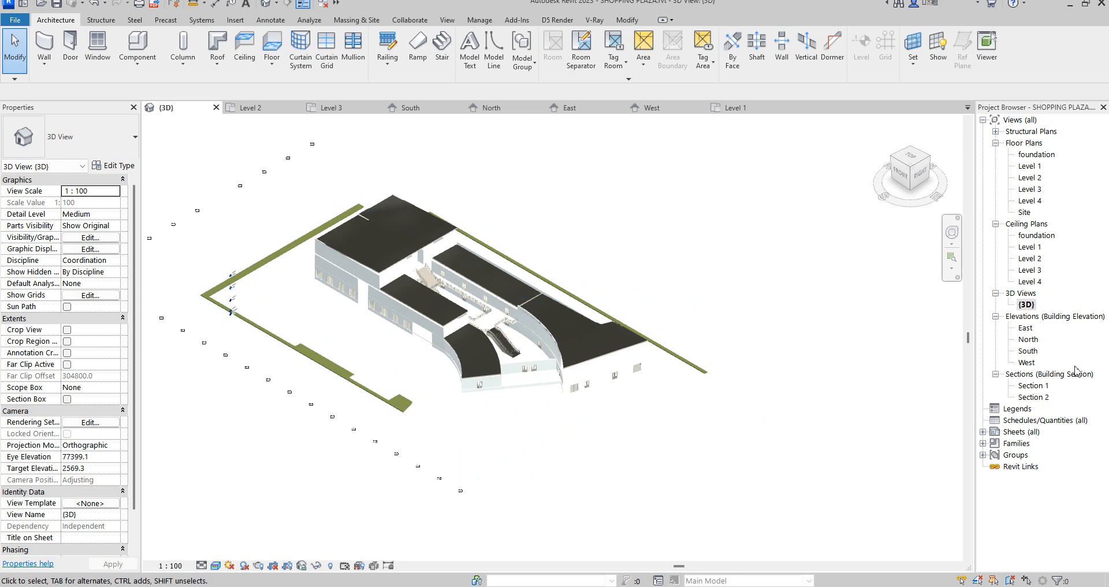
# Step: In the Level 1 floor plan, select all Storefront curtain walls of the same type and copy them to the clipboard
pyautogui.doubleClick(1033, 166)
pyautogui.scroll(-2, 584, 321)
pyautogui.scroll(4, 671, 258)
pyautogui.scroll(3, 672, 258)
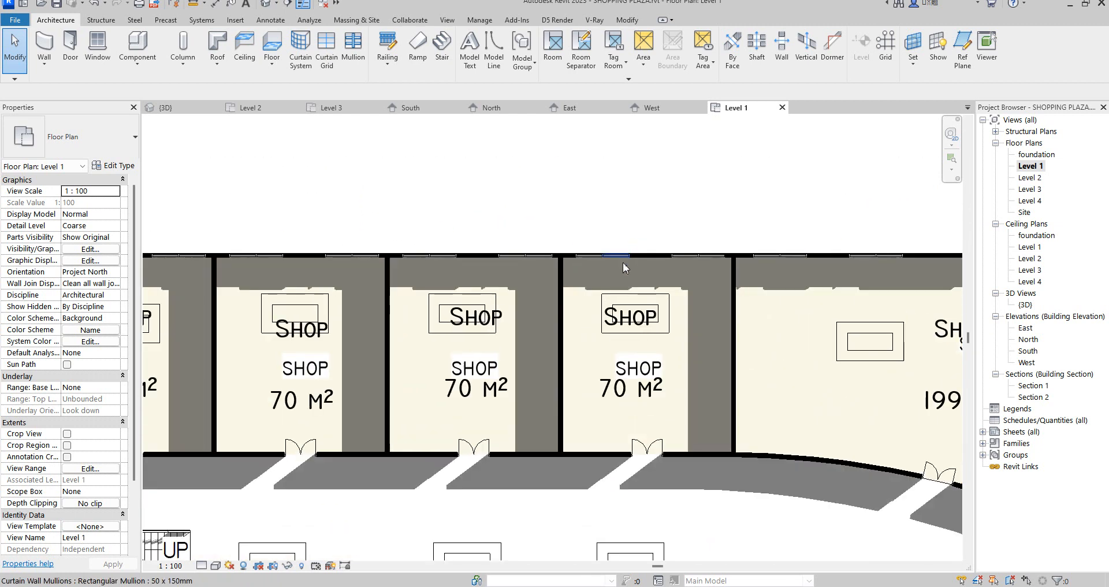
pyautogui.click(630, 256)
pyautogui.click(595, 255)
pyautogui.rightClick(595, 246)
pyautogui.moveTo(670, 329)
pyautogui.moveTo(704, 431)
pyautogui.click(782, 431)
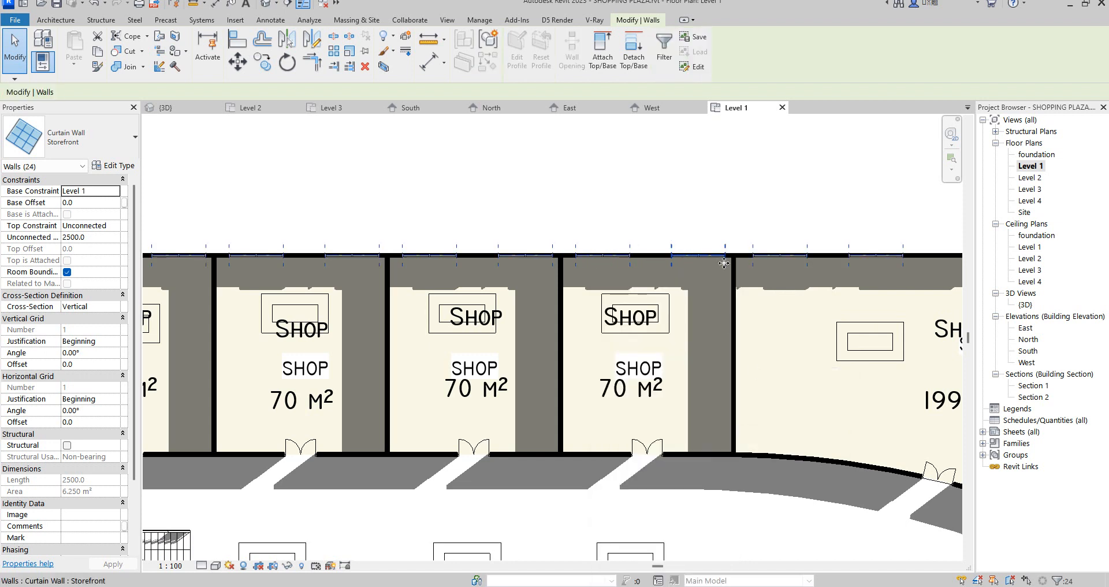
pyautogui.scroll(-5, 517, 253)
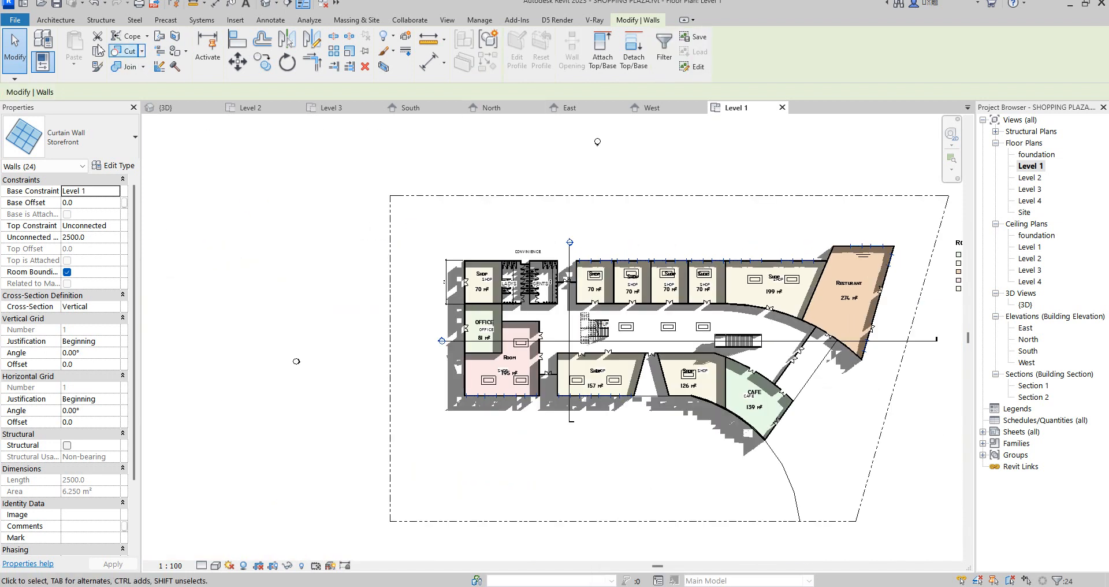
pyautogui.click(97, 53)
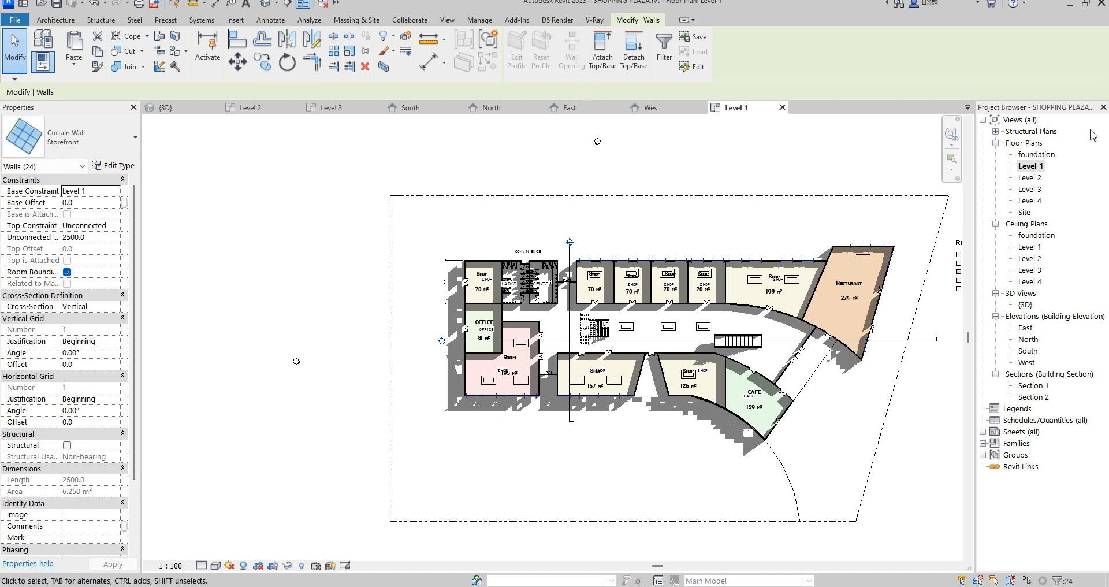
# Step: Paste the copied Storefront curtain walls into the Level 2 floor plan, aligned to the current view
pyautogui.doubleClick(1038, 178)
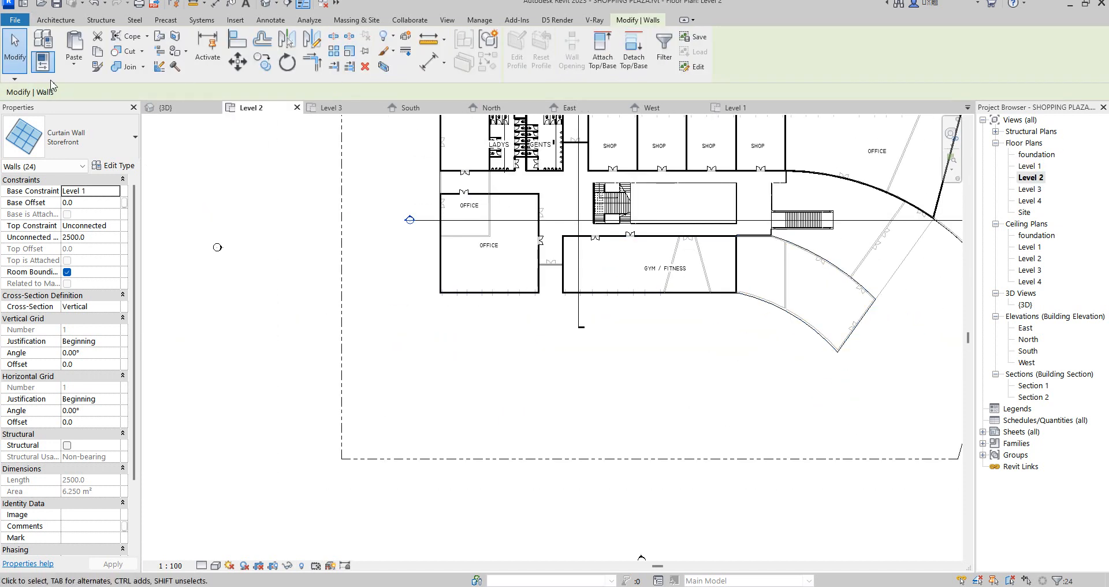
pyautogui.click(74, 61)
pyautogui.click(120, 165)
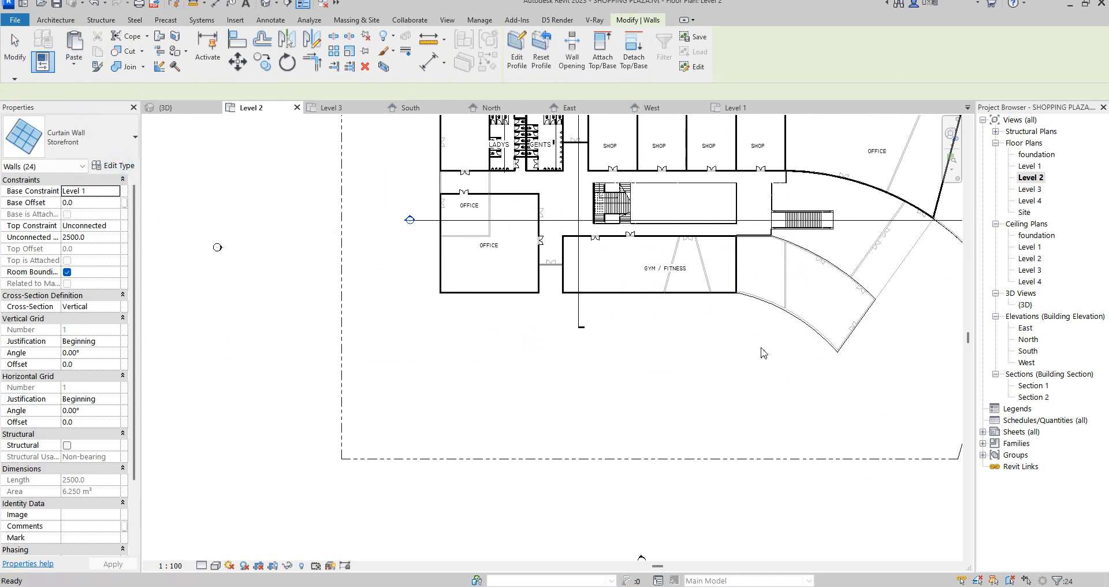
# Step: Delete the three pasted Storefront walls that lie beyond the slanted end wall of the upper office on Level 2
pyautogui.scroll(3, 861, 181)
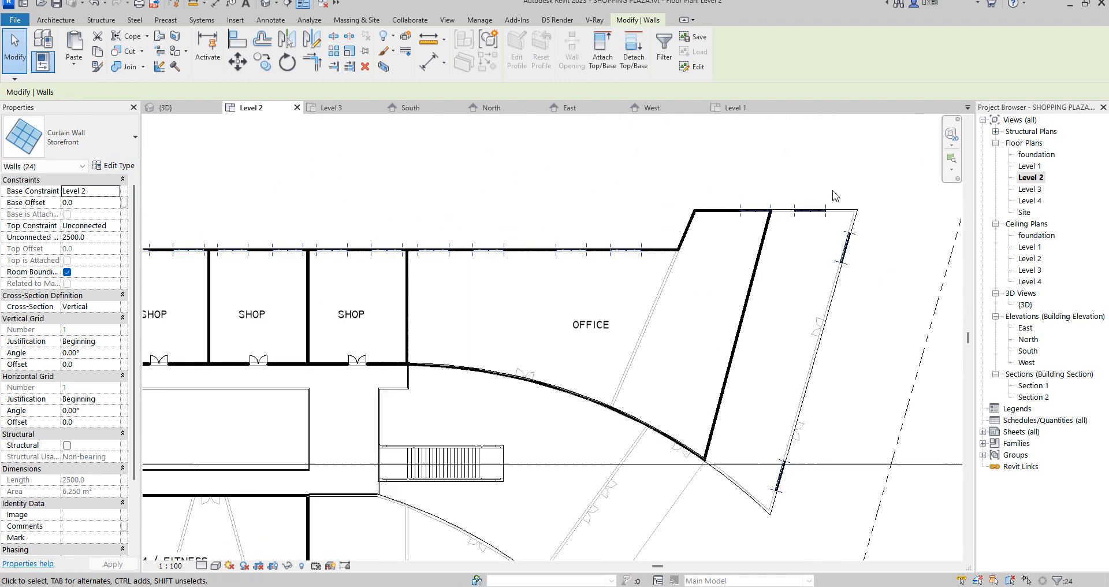
pyautogui.click(807, 155)
pyautogui.click(799, 209)
pyautogui.press('Escape')
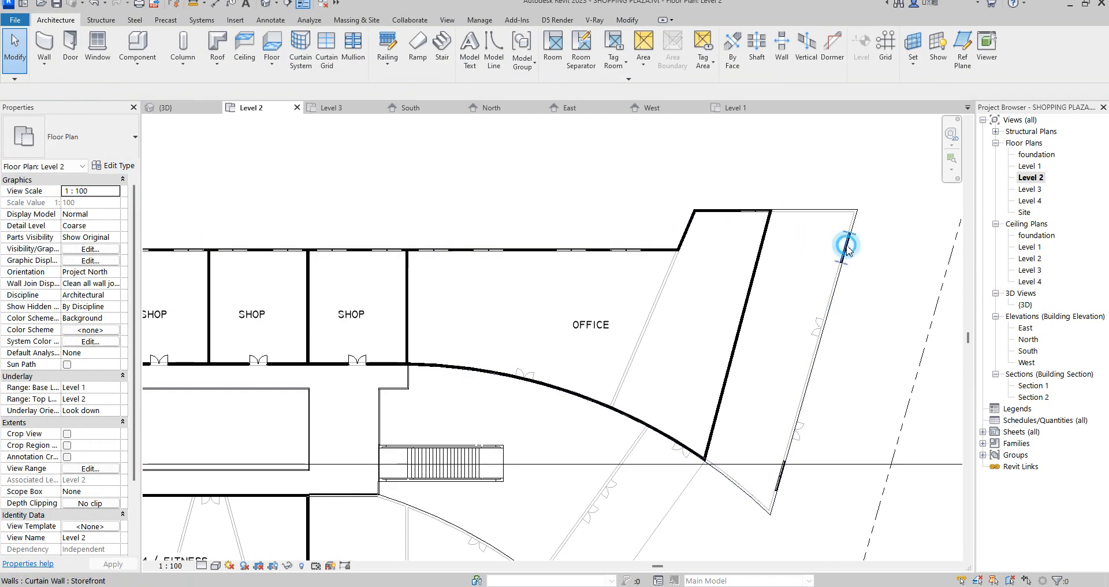
pyautogui.click(775, 481)
pyautogui.click(772, 426)
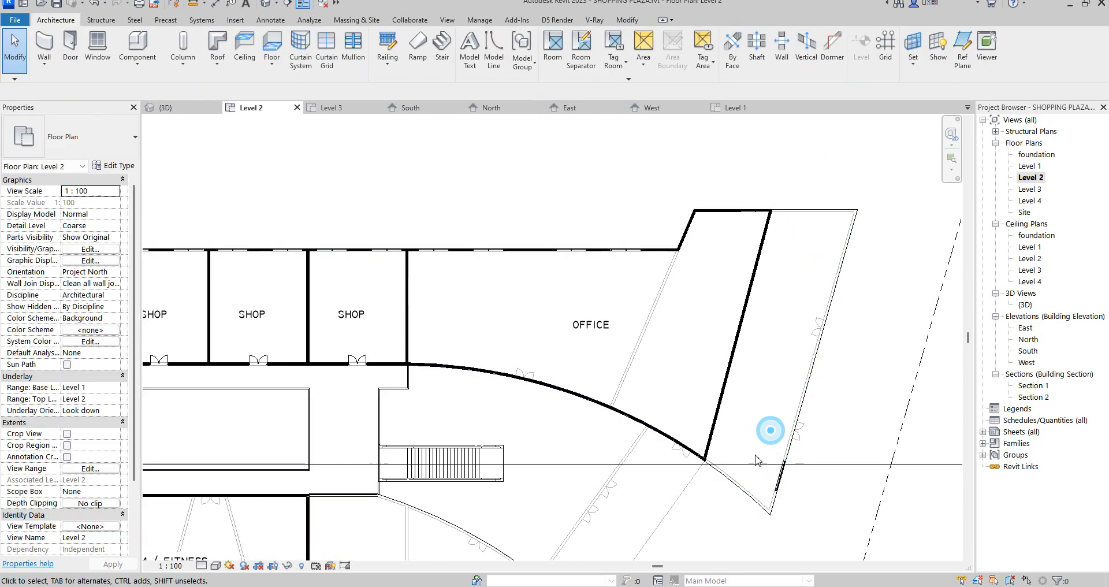
pyautogui.scroll(4, 762, 460)
pyautogui.click(809, 480)
pyautogui.press('Escape')
# Step: Shift the Storefront wall beside the office's slanted end wall away from the corner by moving both of its ends
pyautogui.scroll(-3, 820, 401)
pyautogui.scroll(2, 786, 139)
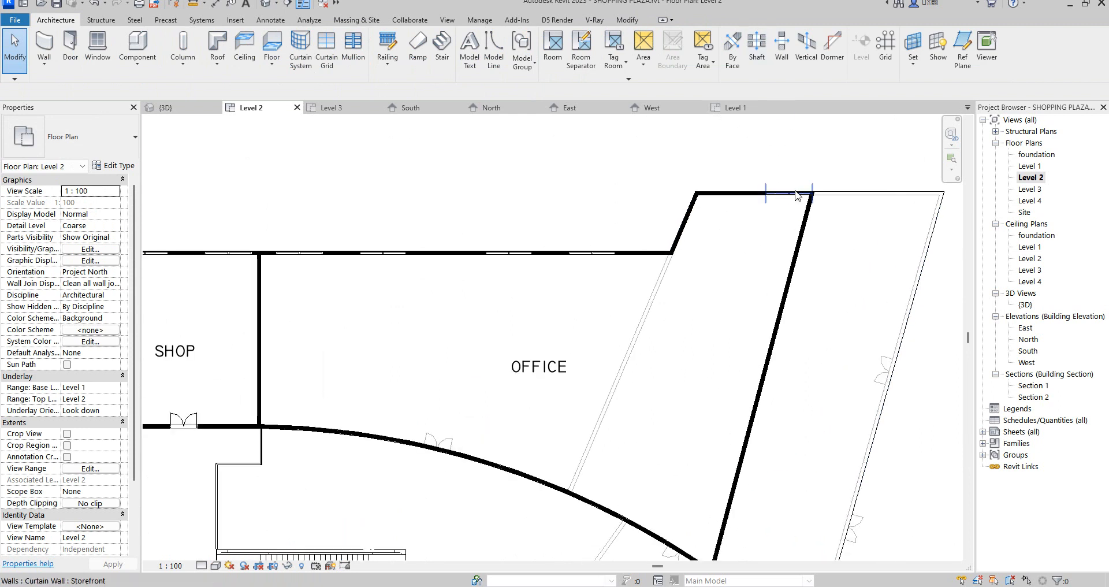
pyautogui.click(796, 195)
pyautogui.scroll(3, 762, 194)
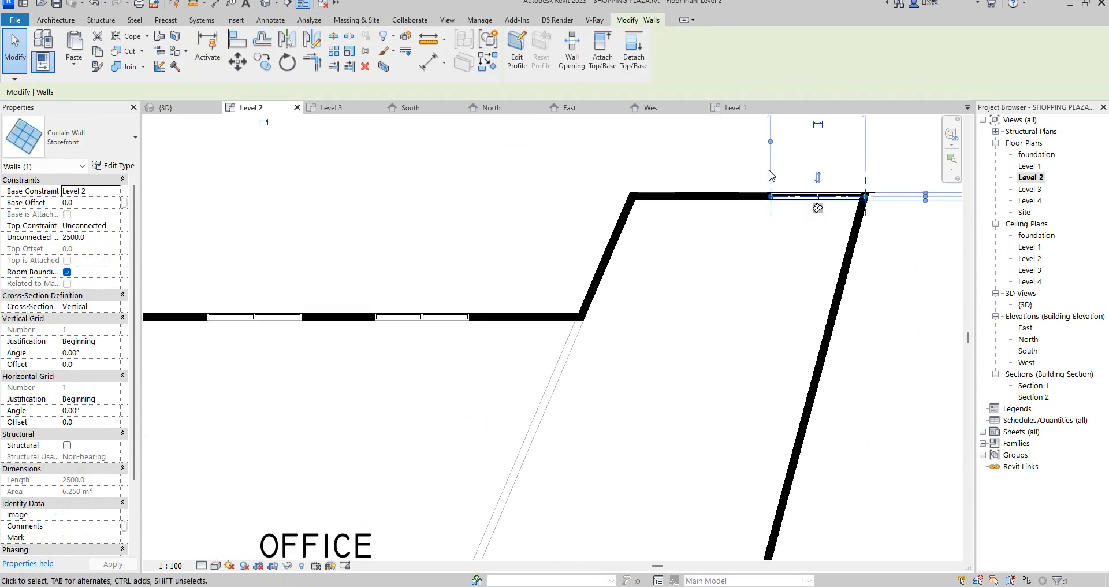
pyautogui.moveTo(769, 198); pyautogui.dragTo(742, 196)
pyautogui.moveTo(850, 175); pyautogui.dragTo(805, 196)
pyautogui.scroll(-3, 797, 173)
pyautogui.click(826, 143)
# Step: Copy the two Storefront walls nearest the middle of the gym's outer wall along that wall into its empty stretch
pyautogui.scroll(-5, 802, 161)
pyautogui.scroll(4, 576, 154)
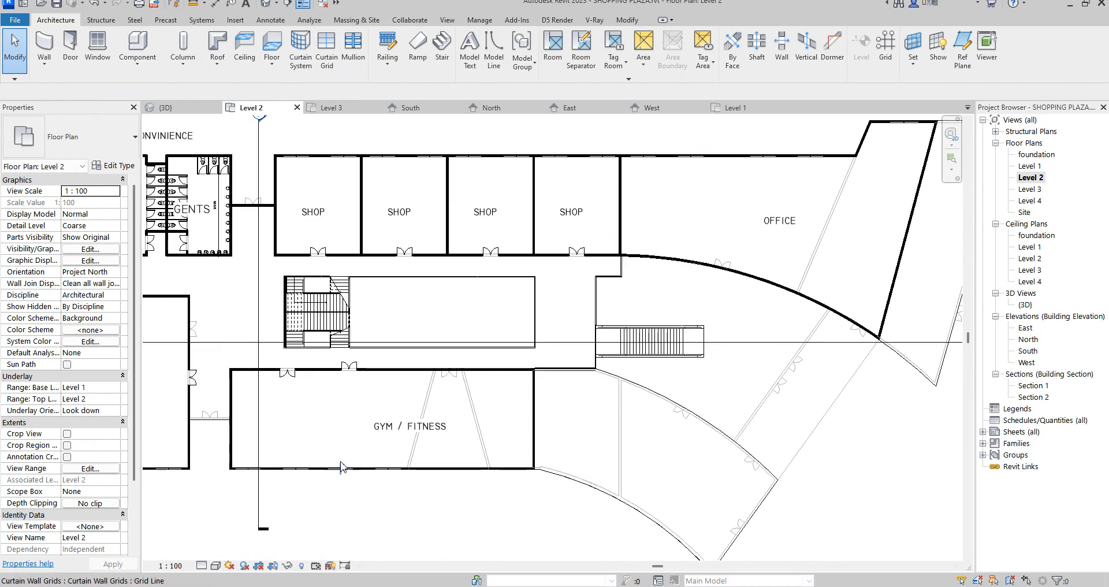
pyautogui.scroll(2, 349, 468)
pyautogui.scroll(-1, 520, 479)
pyautogui.scroll(-1, 598, 472)
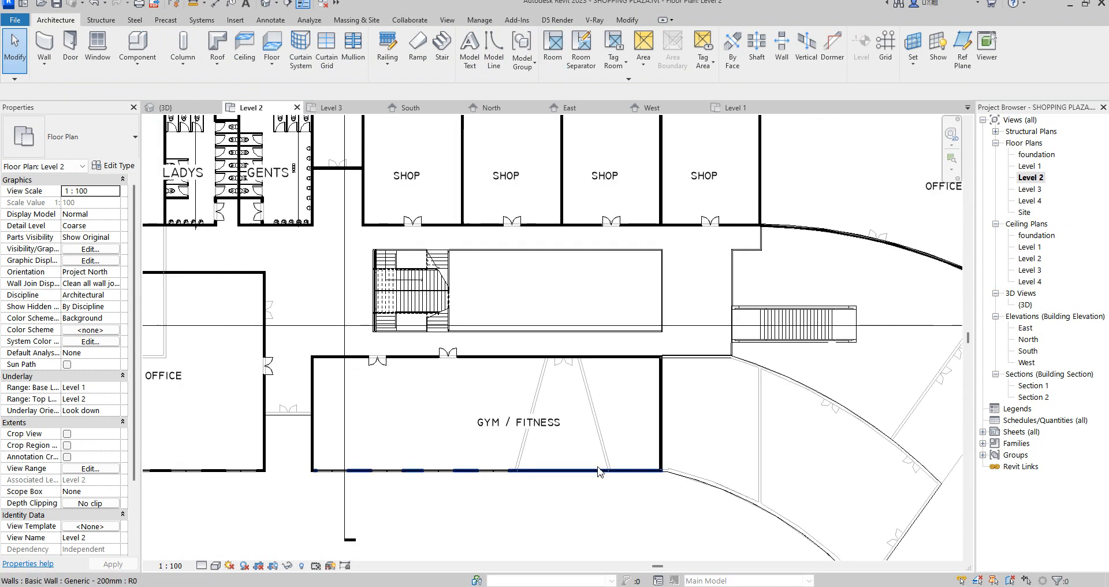
pyautogui.scroll(1, 395, 472)
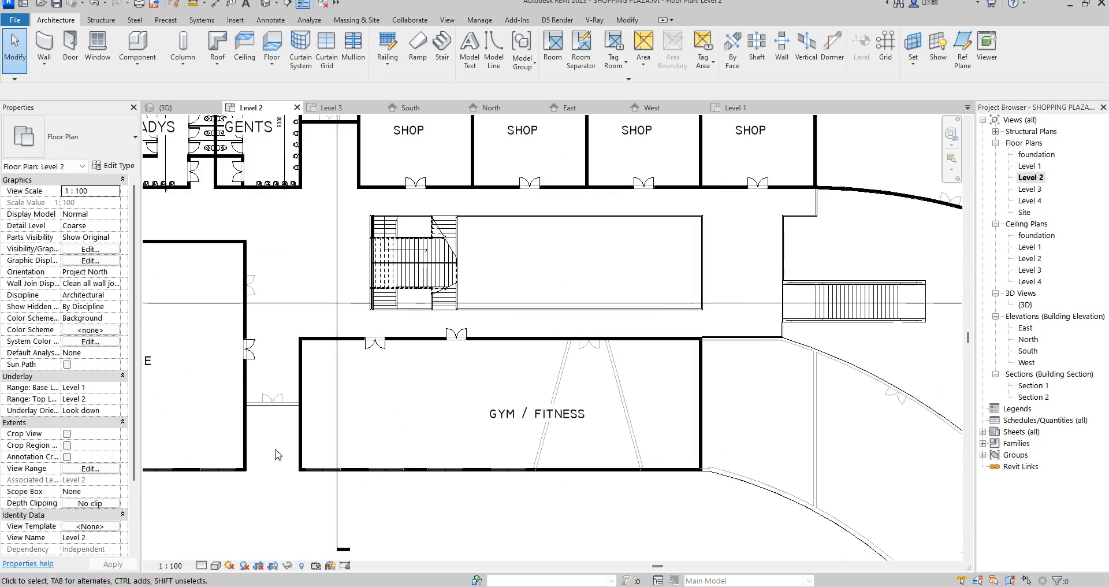
pyautogui.scroll(2, 296, 441)
pyautogui.moveTo(490, 423); pyautogui.dragTo(740, 537)
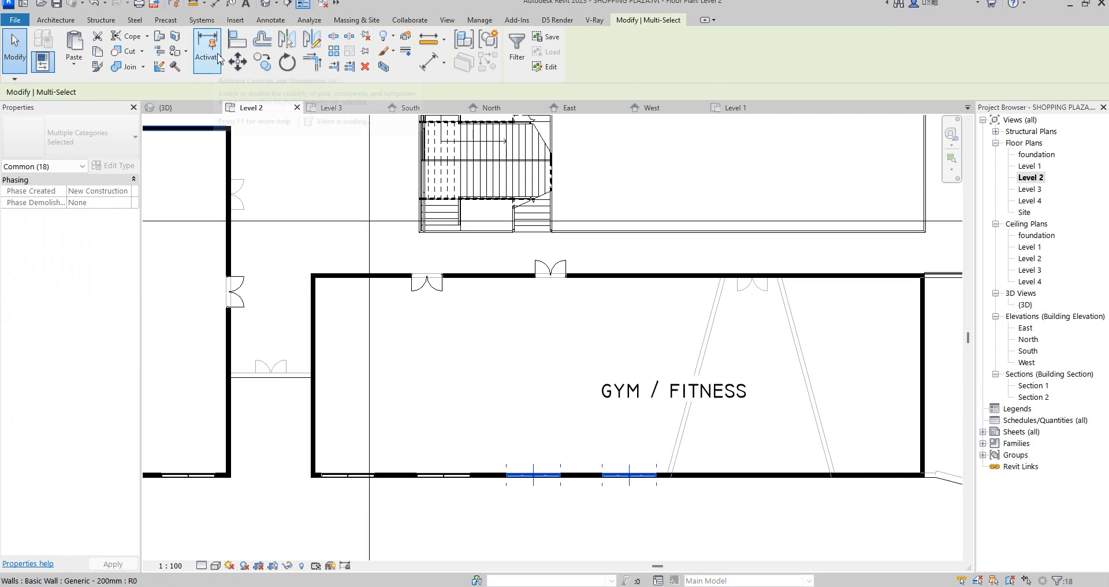
pyautogui.click(262, 63)
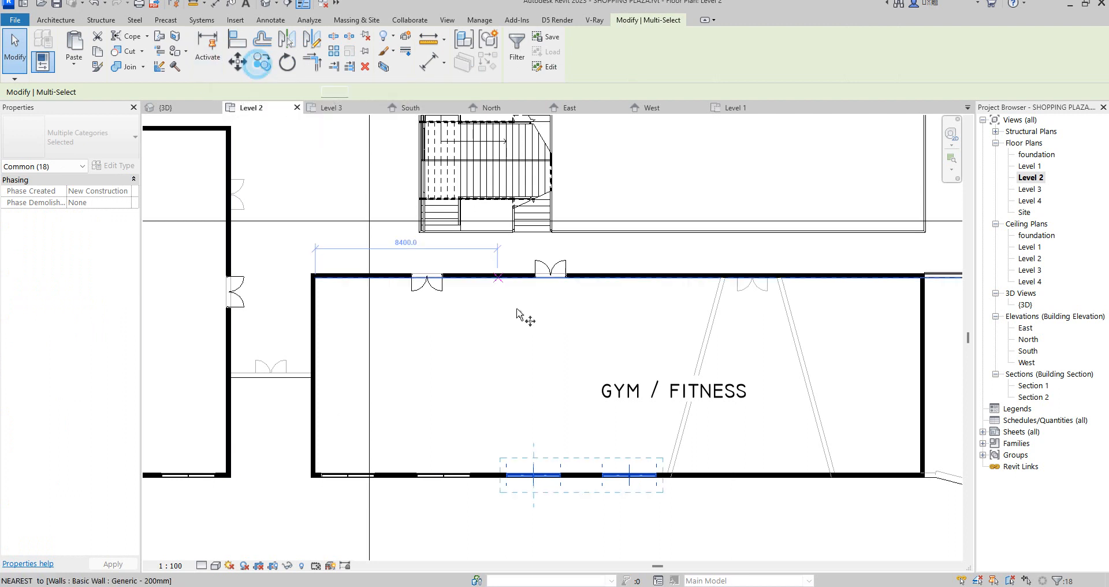
pyautogui.click(655, 478)
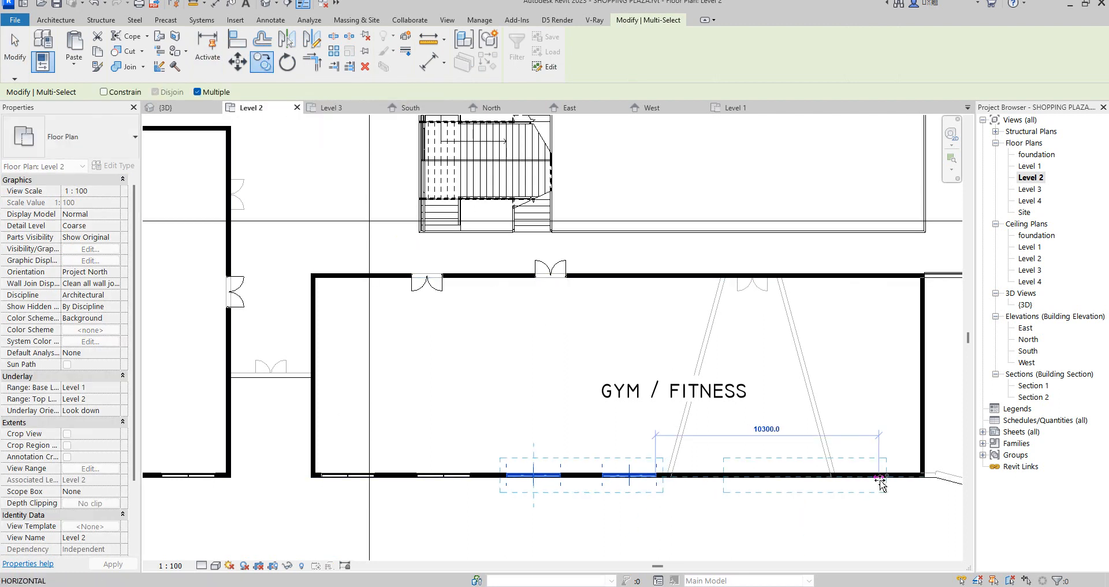
pyautogui.rightClick(798, 368)
pyautogui.click(830, 374)
# Step: Select the four Storefront walls along the lower outer wall of the Level 2 office and copy them to the clipboard
pyautogui.scroll(-3, 833, 395)
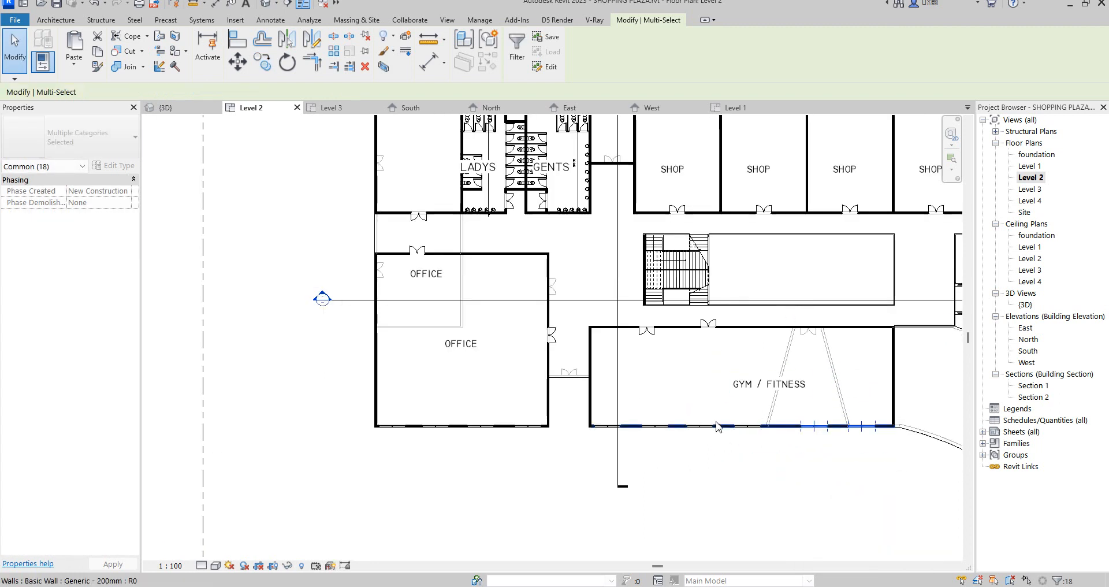
pyautogui.scroll(2, 797, 324)
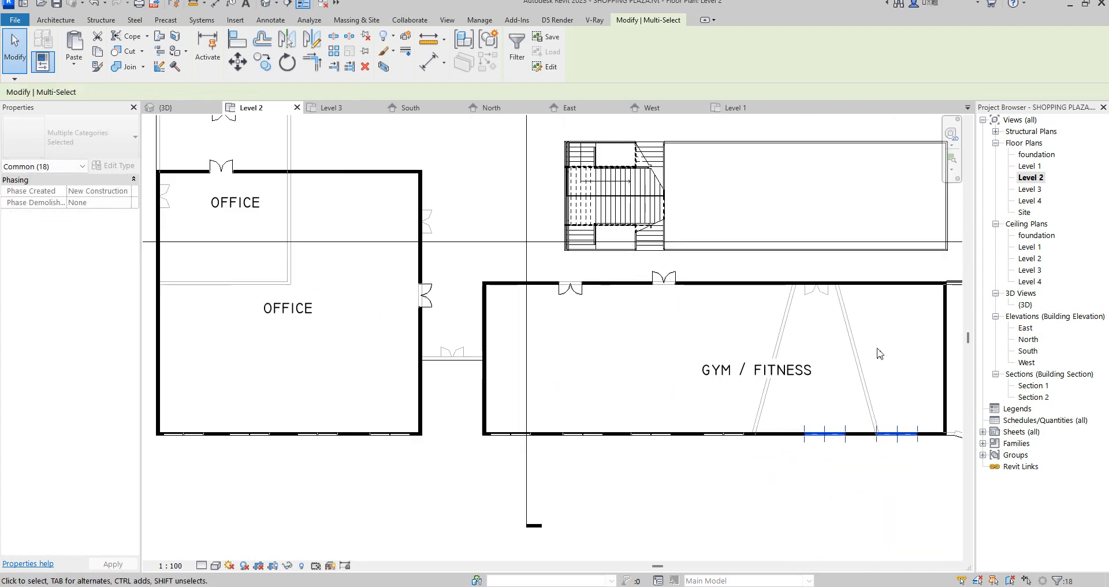
pyautogui.scroll(-4, 546, 321)
pyautogui.scroll(4, 462, 346)
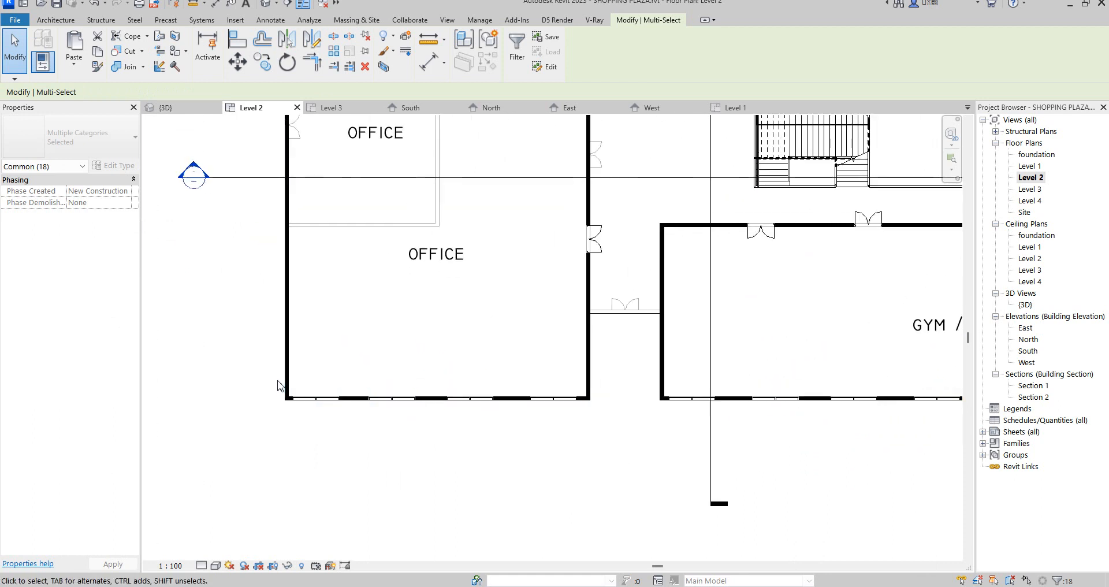
pyautogui.moveTo(232, 376); pyautogui.dragTo(346, 407)
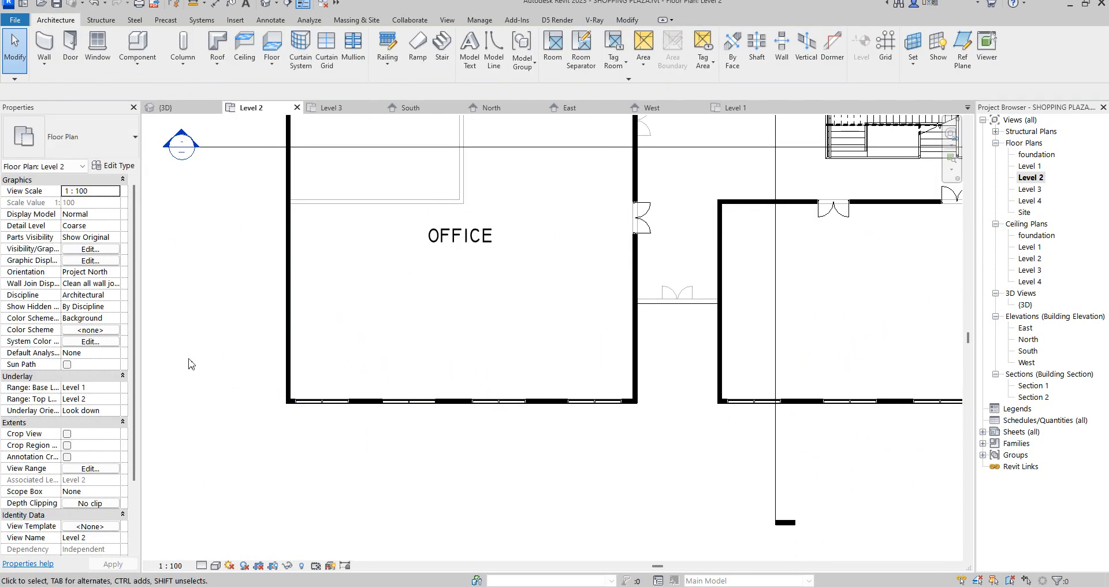
pyautogui.scroll(2, 315, 409)
pyautogui.click(323, 413)
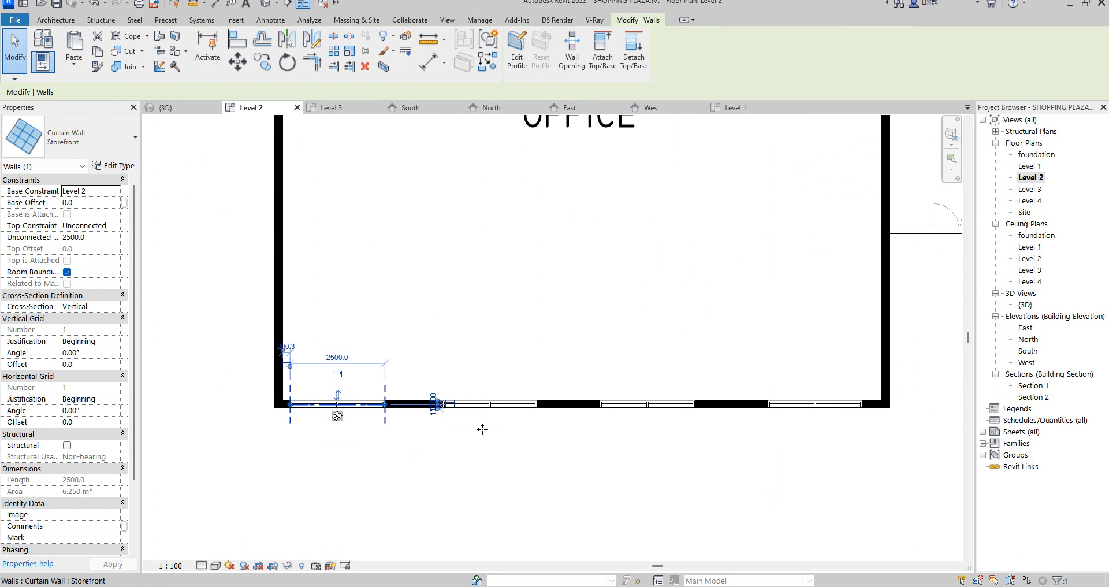
pyautogui.keyDown('ctrl'); pyautogui.click(639, 411); pyautogui.keyUp('ctrl')
pyautogui.keyDown('ctrl'); pyautogui.click(844, 411); pyautogui.keyUp('ctrl')
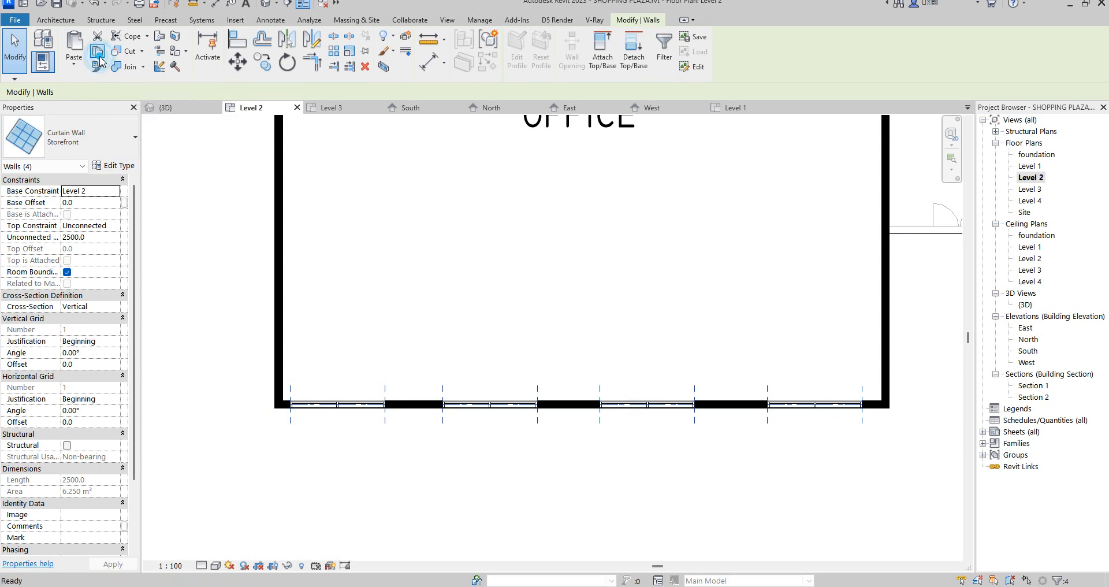
# Step: Paste the four copied Storefront walls into the Level 3 office's outer wall, aligned with their Level 2 positions
pyautogui.doubleClick(1027, 189)
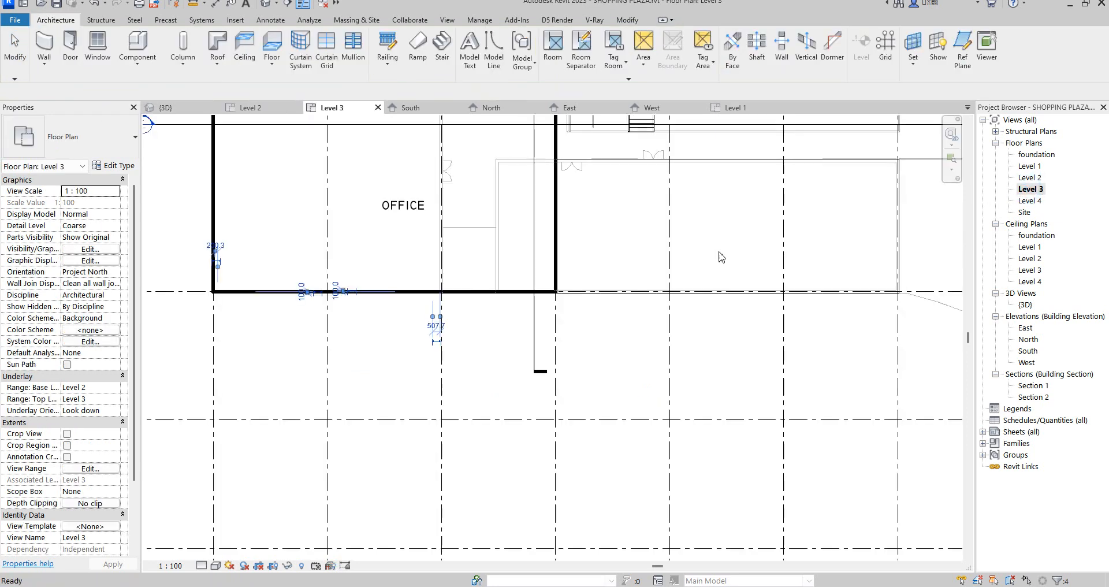
pyautogui.click(14, 79)
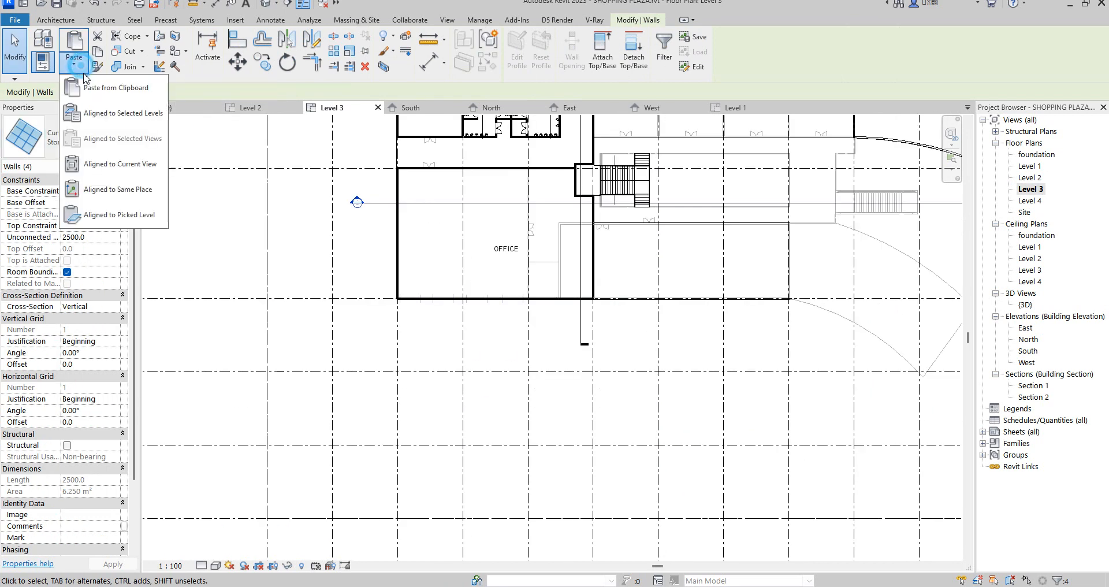
pyautogui.click(92, 186)
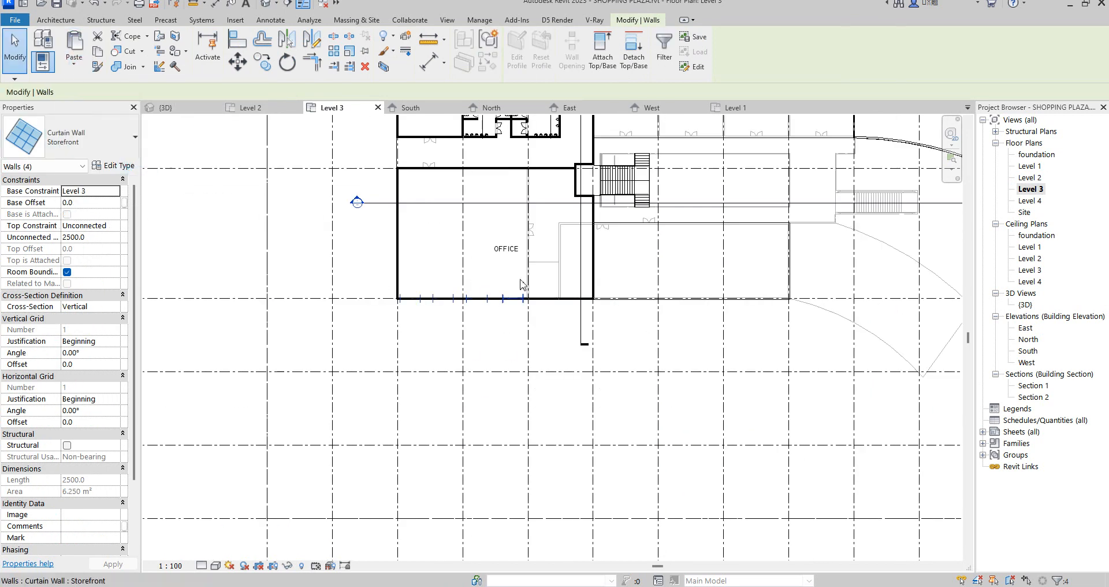
pyautogui.scroll(3, 510, 292)
pyautogui.click(499, 370)
pyautogui.scroll(3, 549, 327)
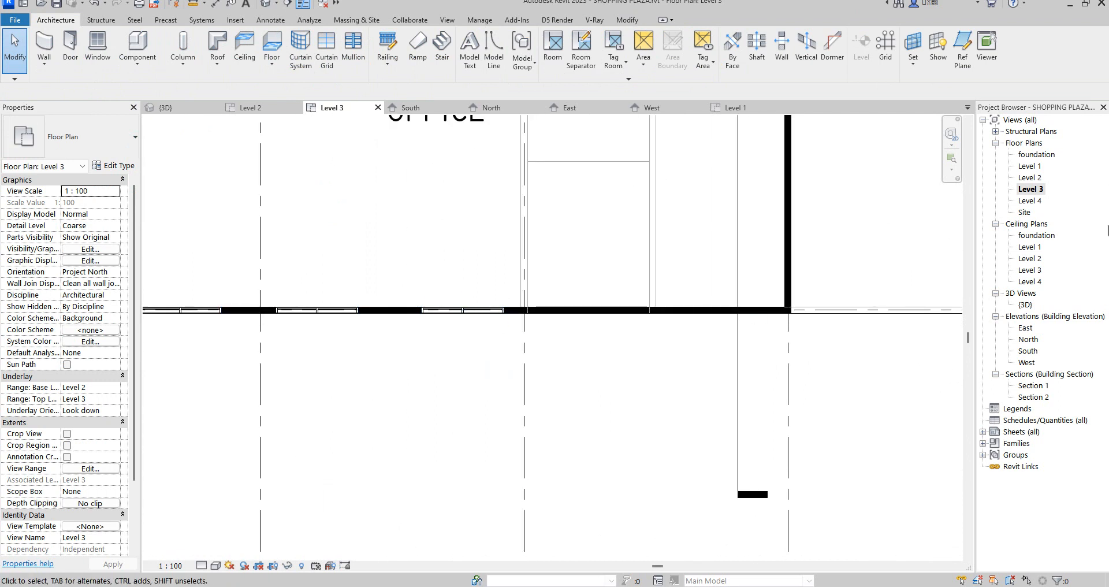
# Step: Open the South elevation and examine the window layout across all floors of the facade
pyautogui.doubleClick(1028, 351)
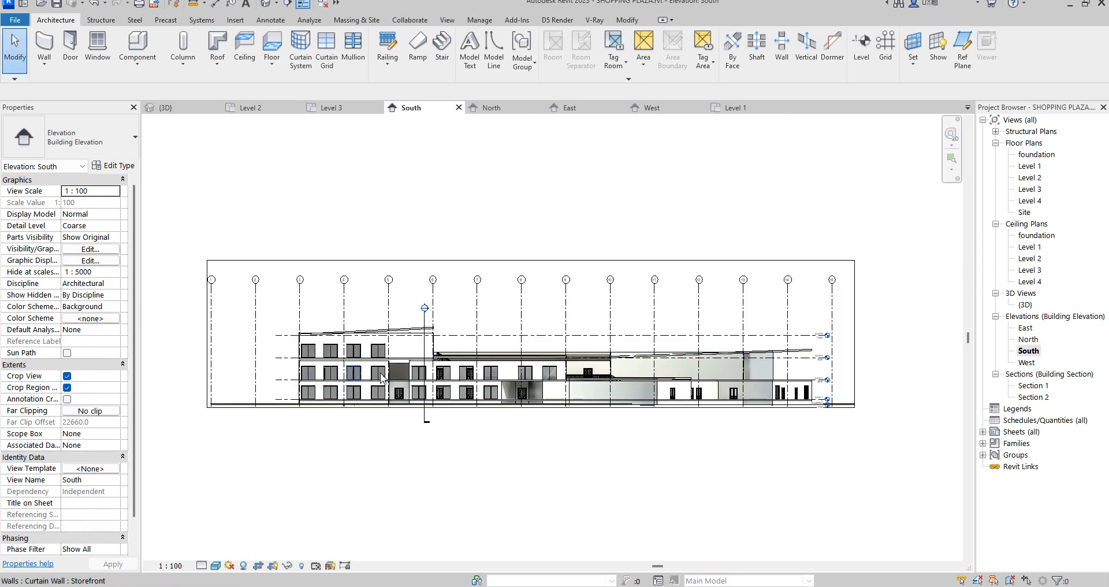
pyautogui.scroll(2, 372, 376)
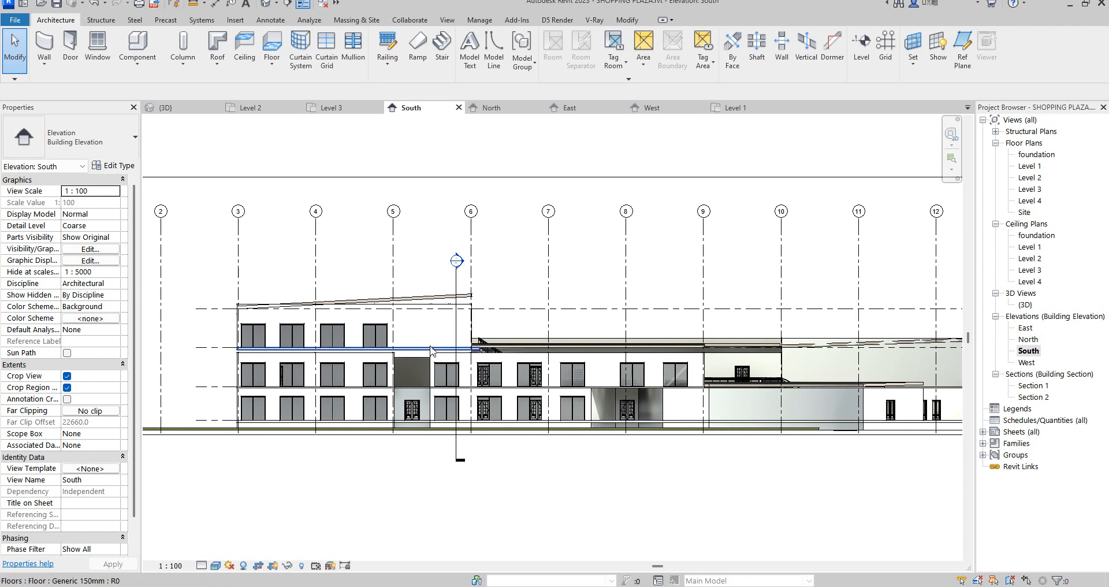
pyautogui.scroll(-3, 494, 346)
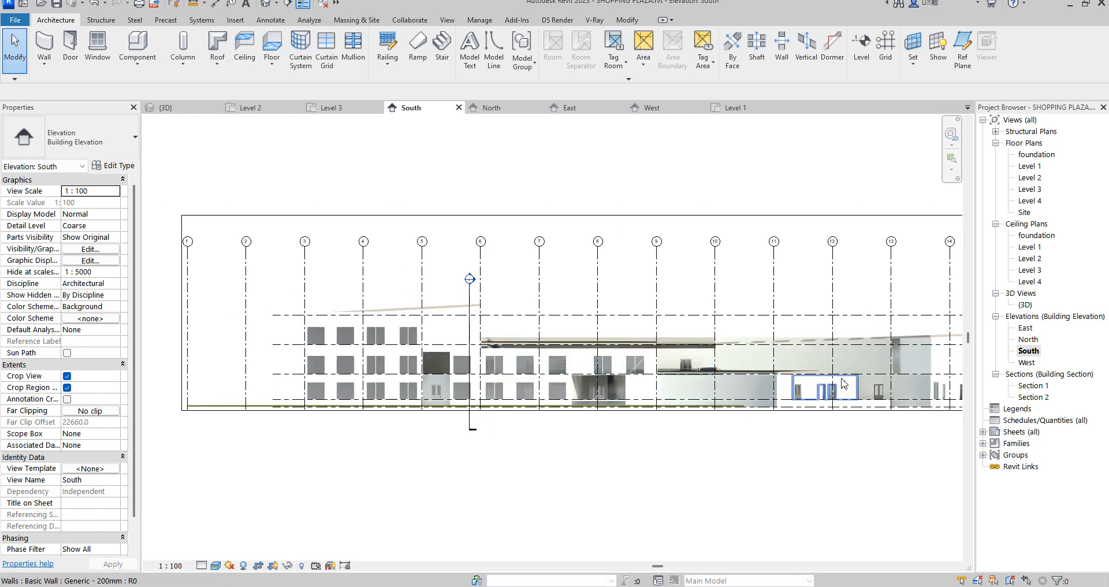
pyautogui.scroll(6, 596, 365)
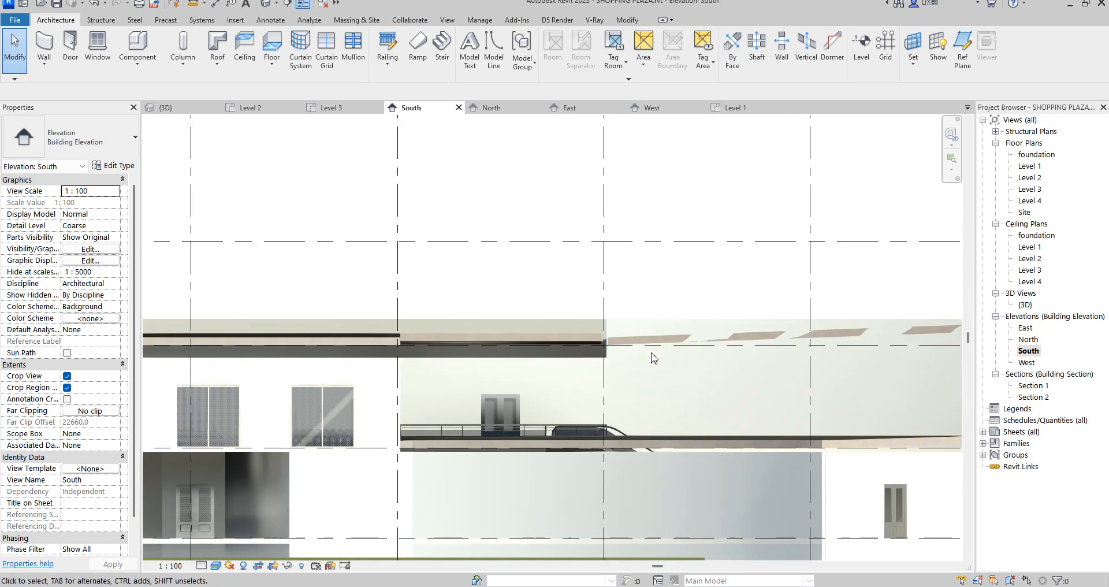
pyautogui.scroll(-6, 651, 340)
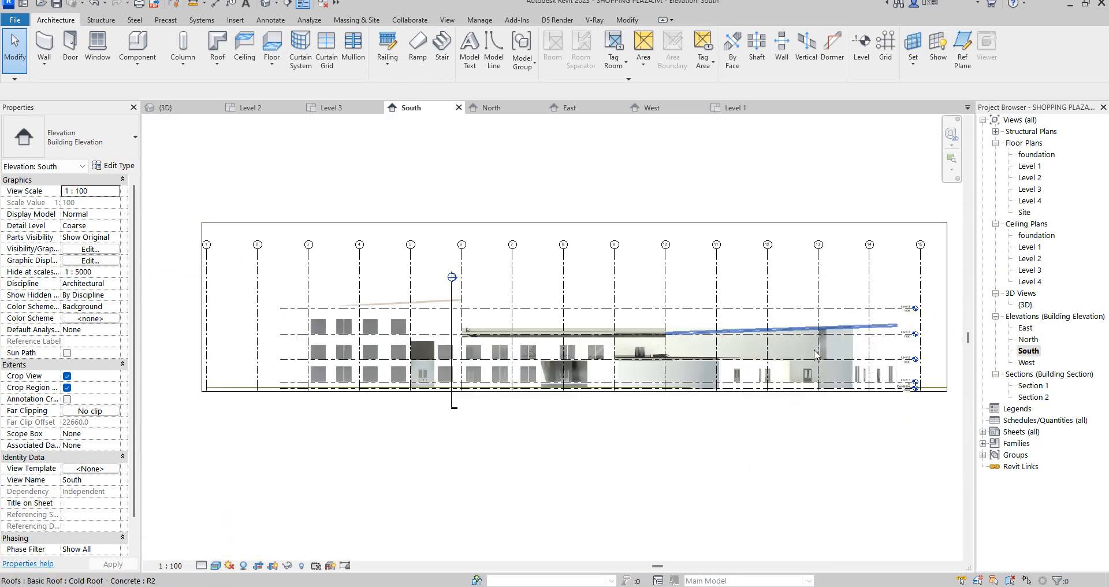
# Step: Check the properties of the sloping concrete roof in the South elevation and examine the walls beneath the roofs
pyautogui.click(882, 331)
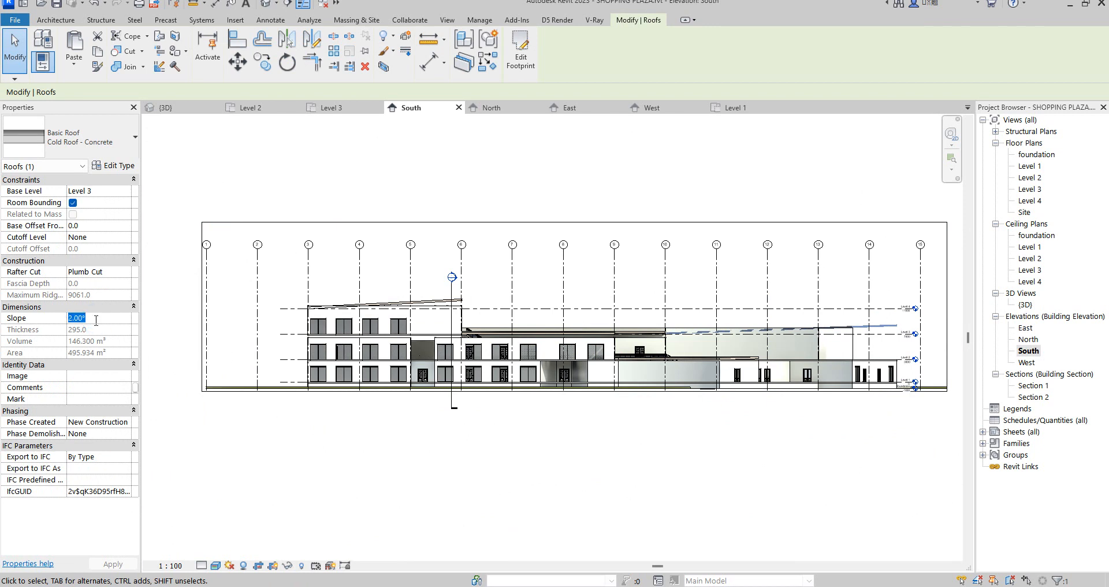
pyautogui.click(797, 289)
pyautogui.scroll(1, 671, 355)
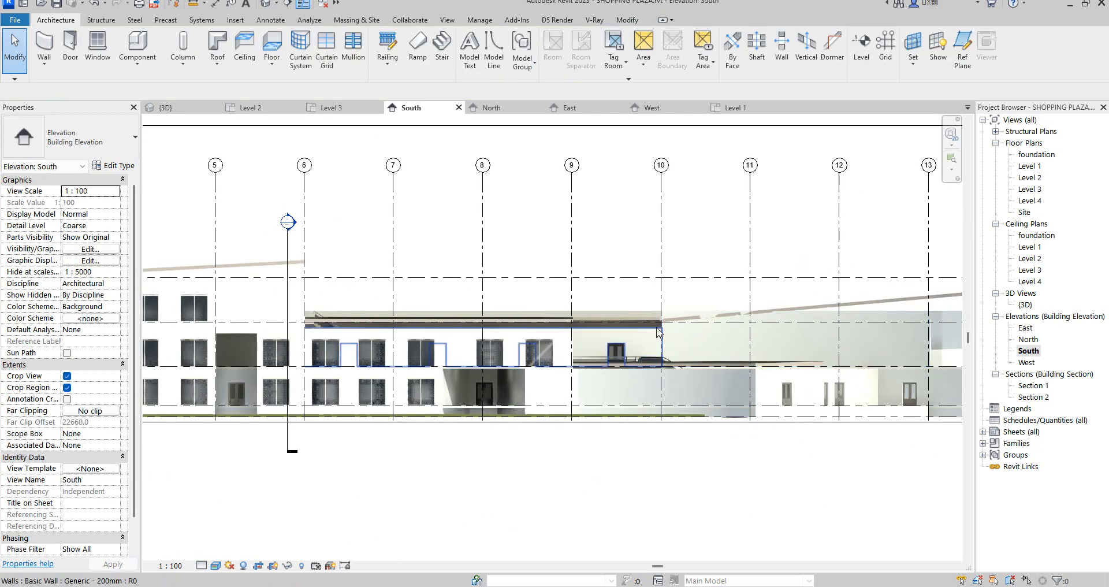
pyautogui.scroll(2, 670, 346)
pyautogui.scroll(-5, 675, 283)
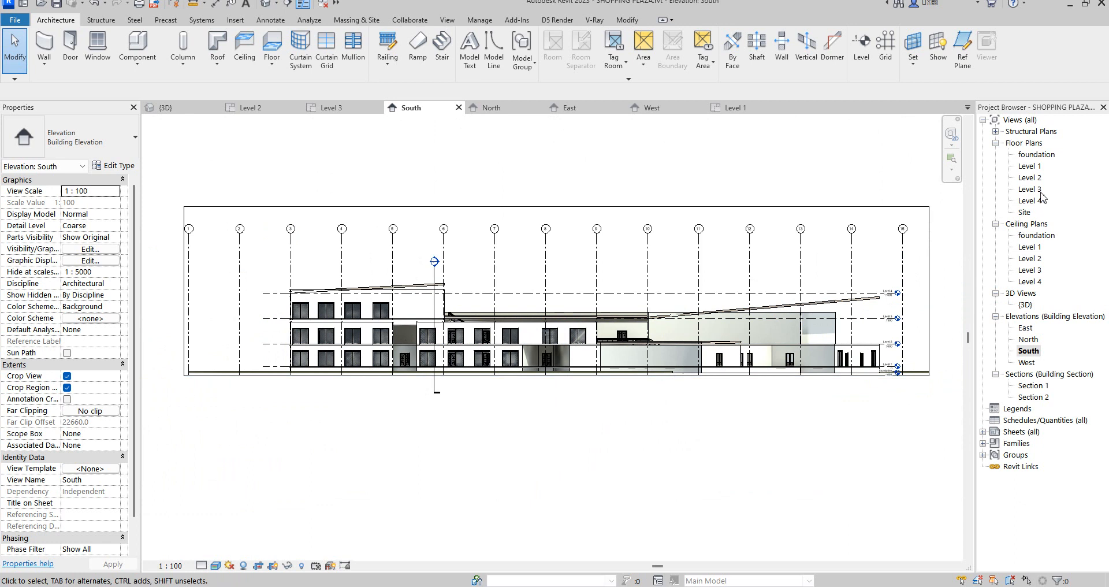
# Step: In the 3D view, attach the top of the curved Level 2 wall to the sloping concrete roof above it
pyautogui.doubleClick(1026, 305)
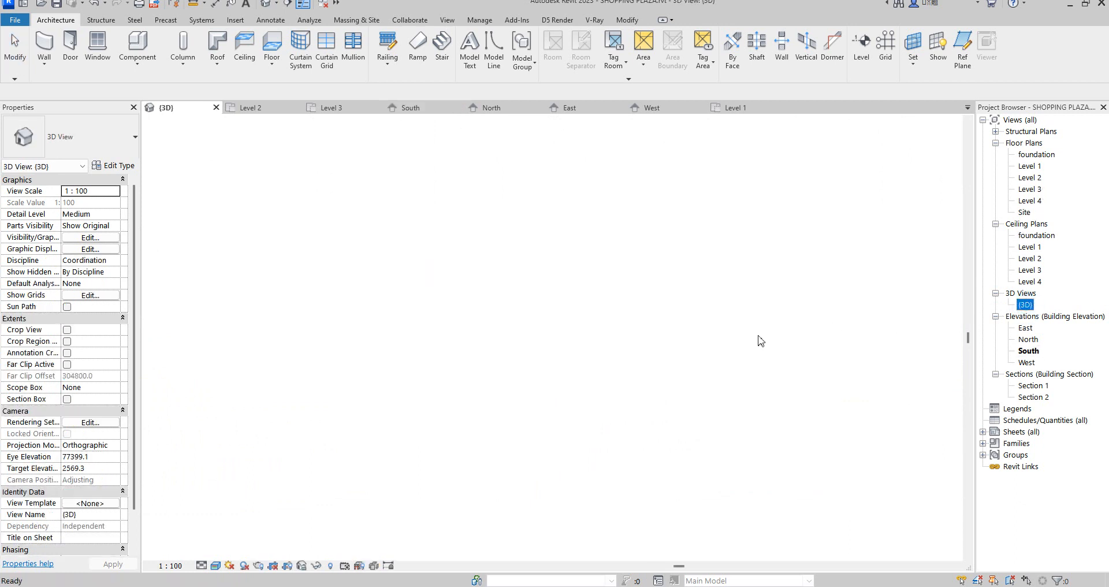
pyautogui.scroll(5, 568, 362)
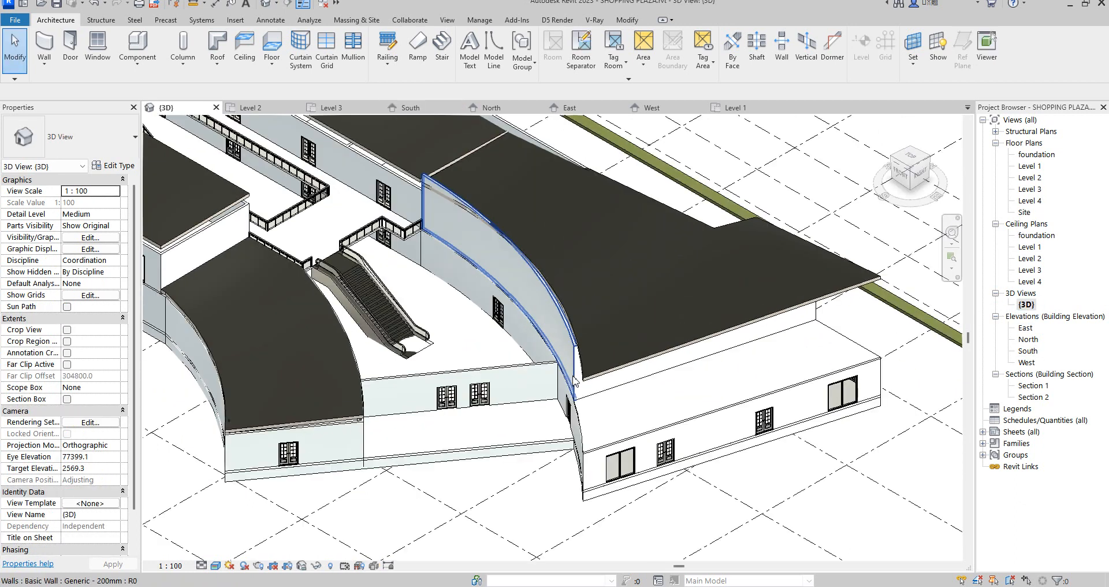
pyautogui.click(574, 380)
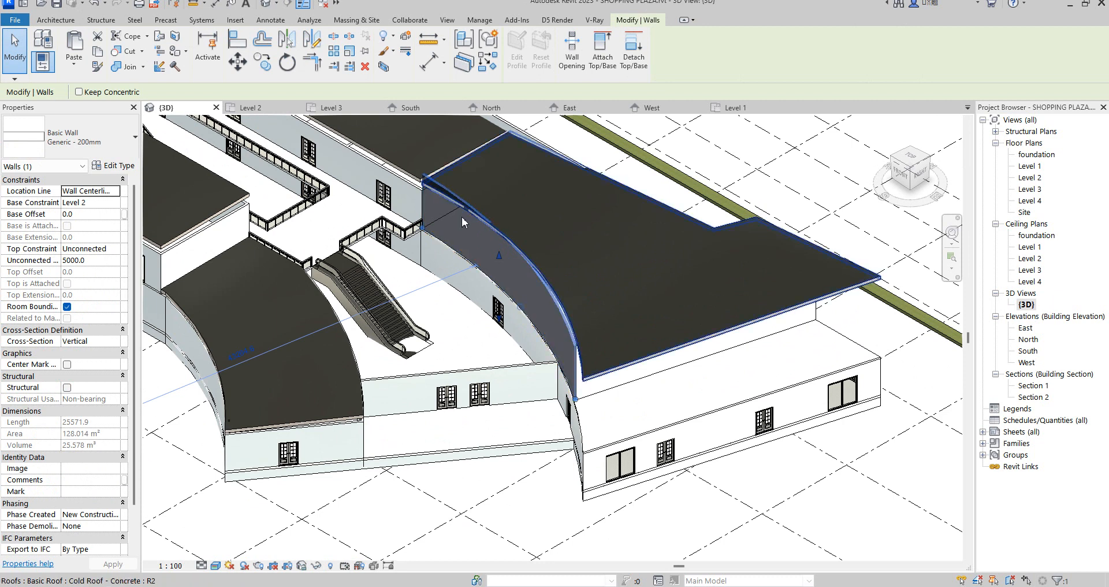
pyautogui.click(602, 52)
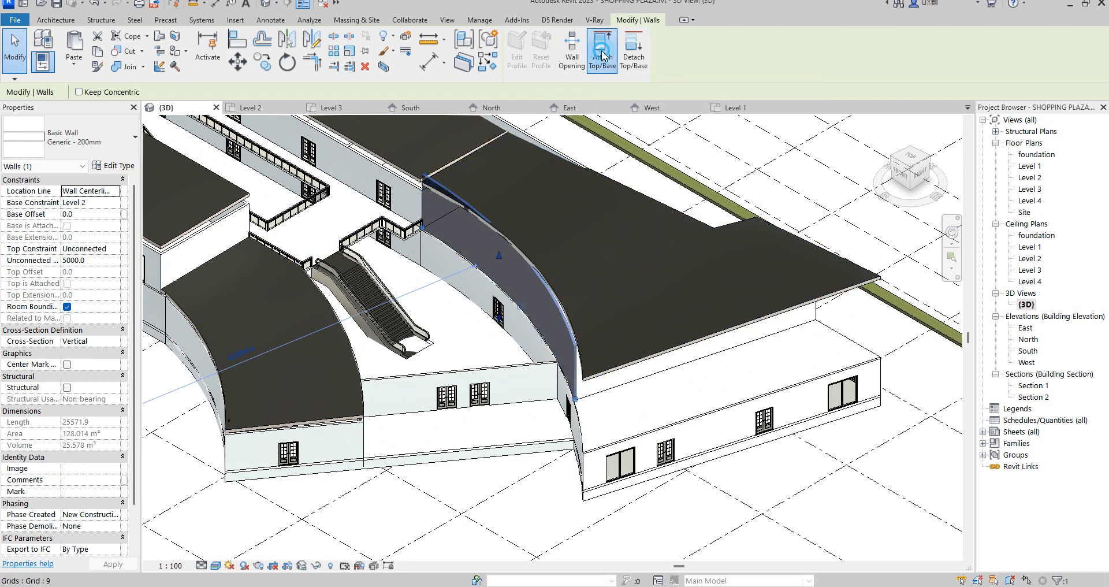
pyautogui.click(660, 352)
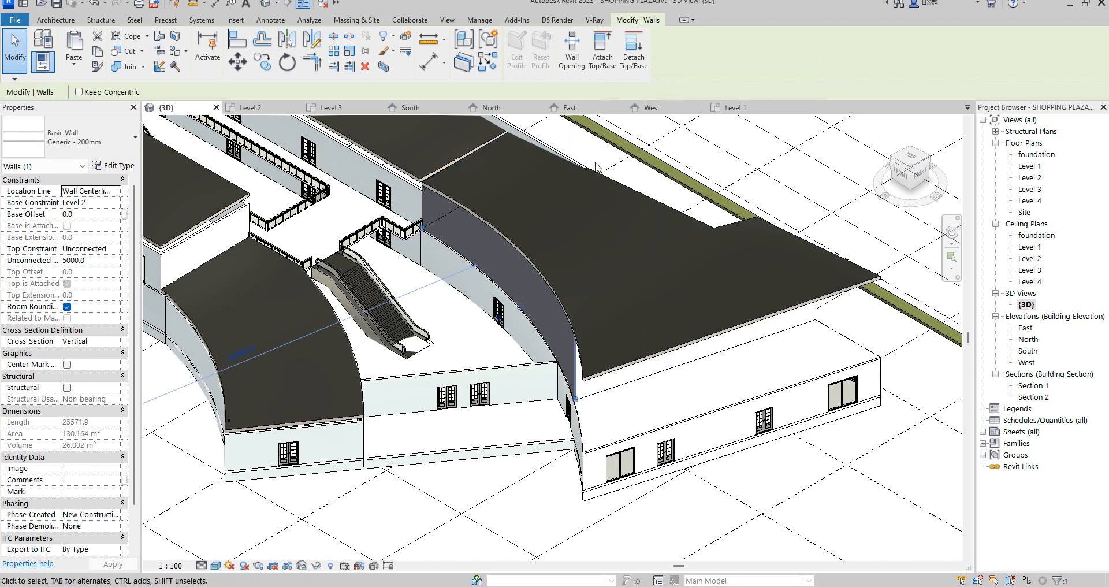
pyautogui.scroll(-3, 582, 145)
# Step: In the Level 2 plan, split the upper outer wall at the partition between the last shop and the adjoining office
pyautogui.doubleClick(1029, 167)
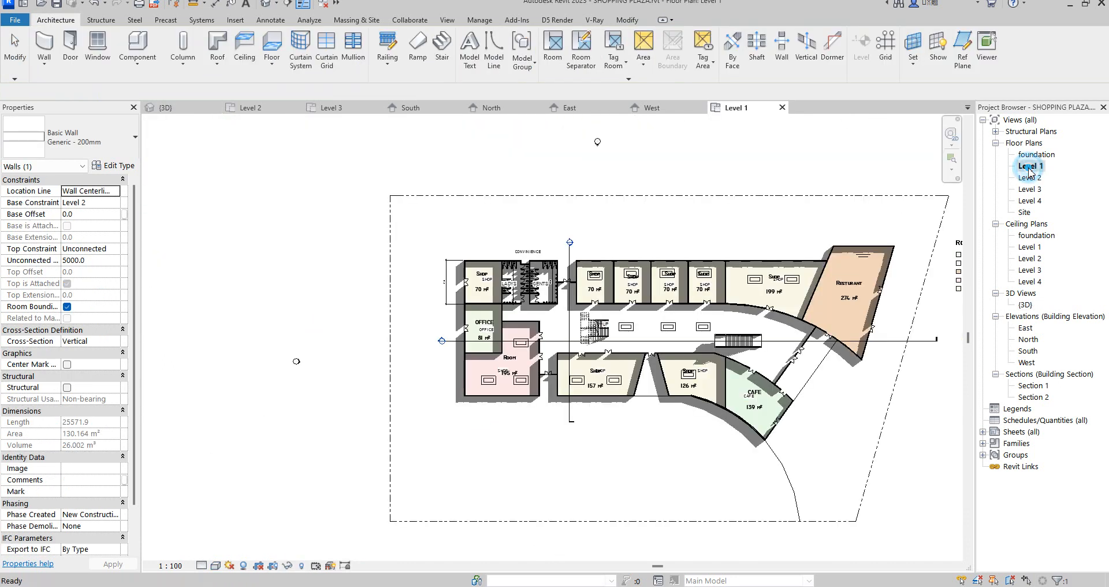
pyautogui.doubleClick(1029, 178)
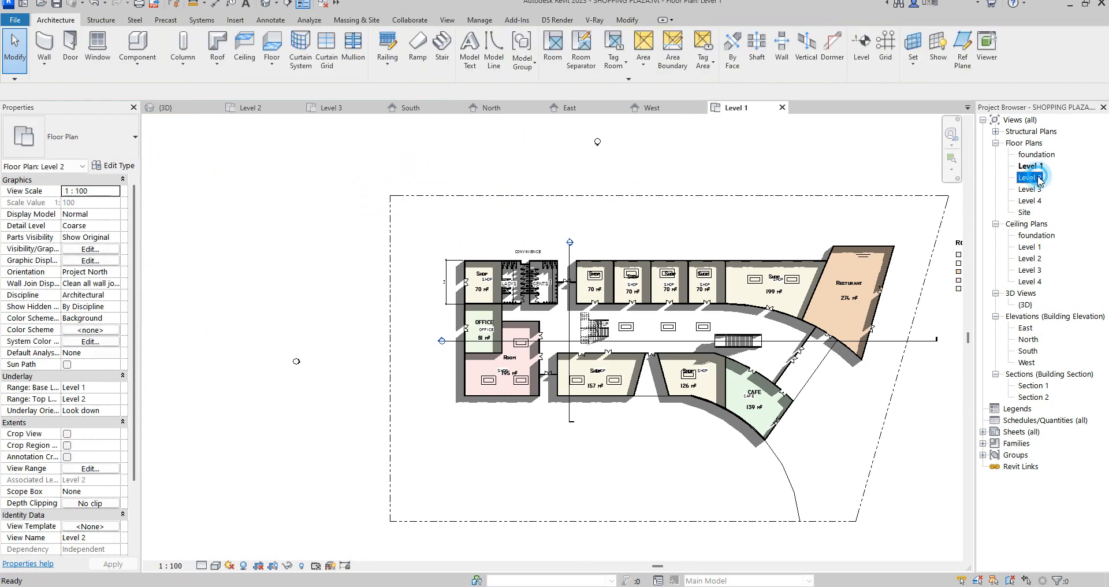
pyautogui.scroll(-5, 545, 242)
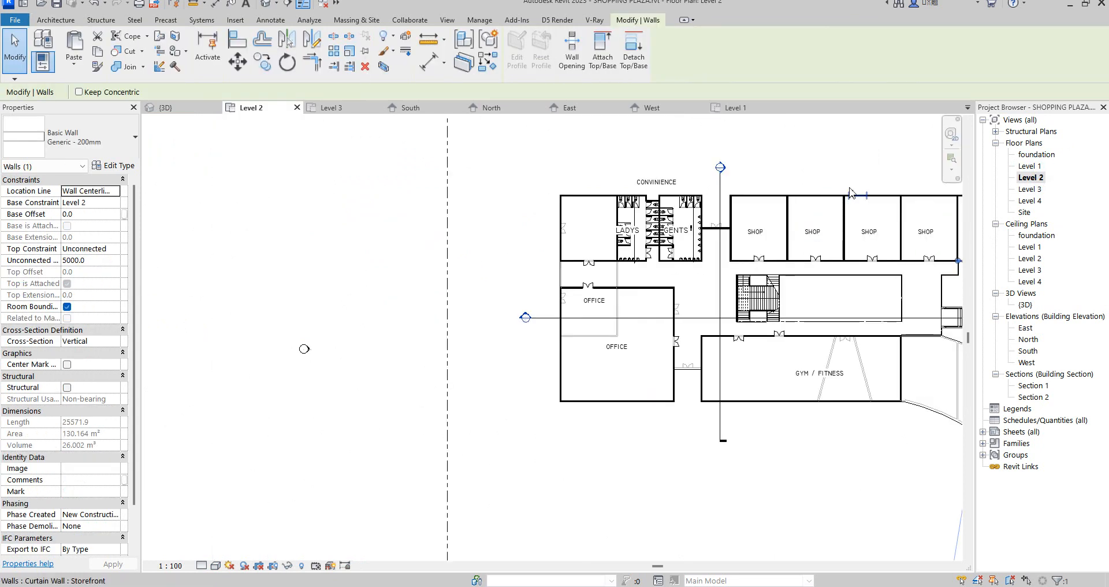
pyautogui.scroll(3, 849, 197)
pyautogui.scroll(-4, 854, 182)
pyautogui.scroll(4, 924, 234)
pyautogui.scroll(2, 643, 247)
pyautogui.scroll(-5, 643, 247)
pyautogui.scroll(6, 705, 248)
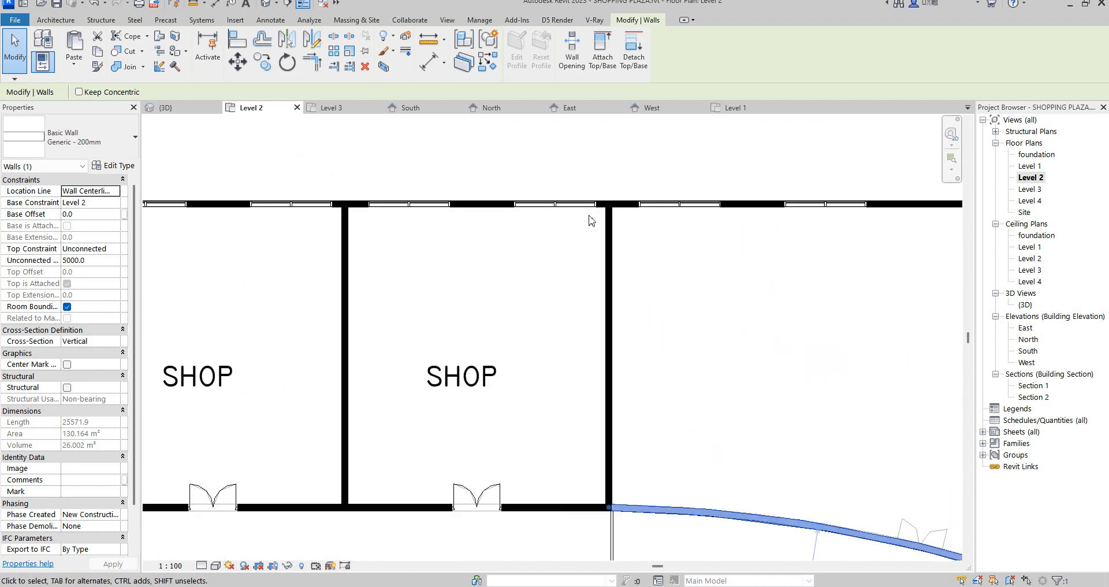
pyautogui.scroll(2, 590, 220)
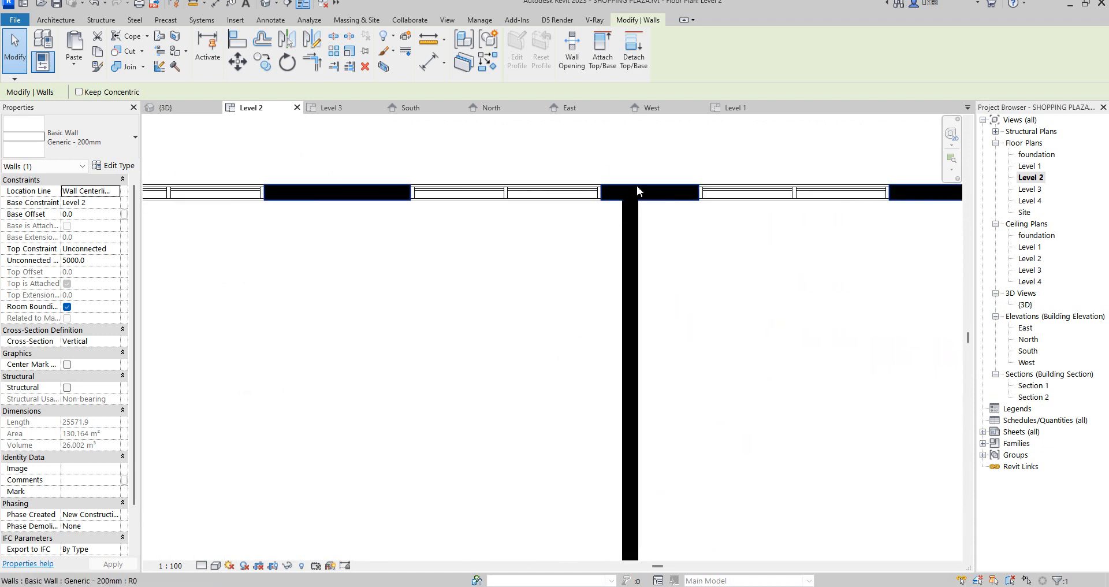
pyautogui.click(333, 36)
pyautogui.scroll(4, 640, 173)
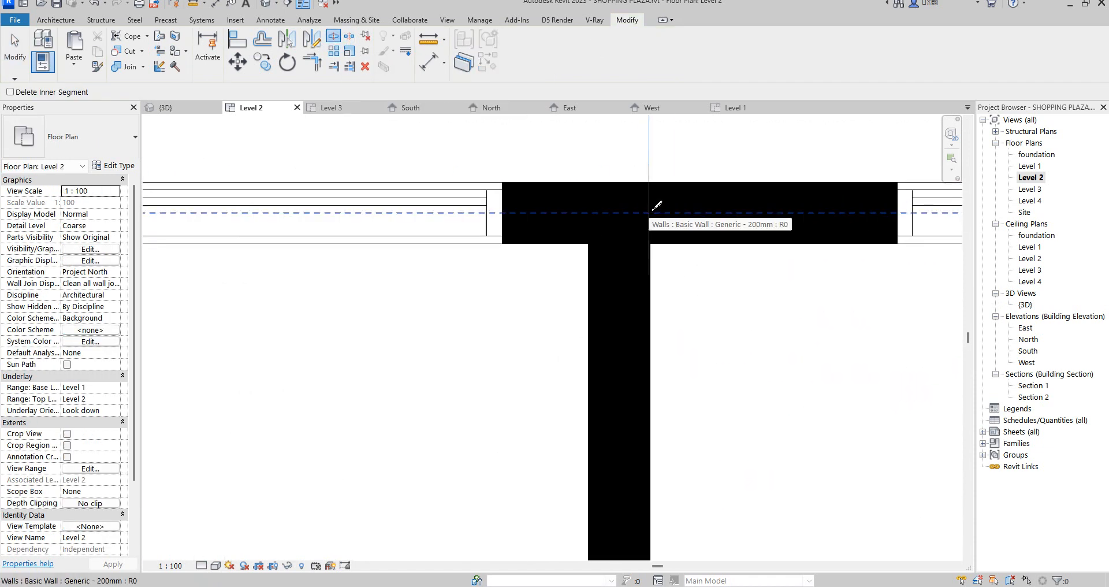
pyautogui.click(715, 139)
pyautogui.rightClick(714, 161)
pyautogui.click(717, 175)
pyautogui.click(716, 174)
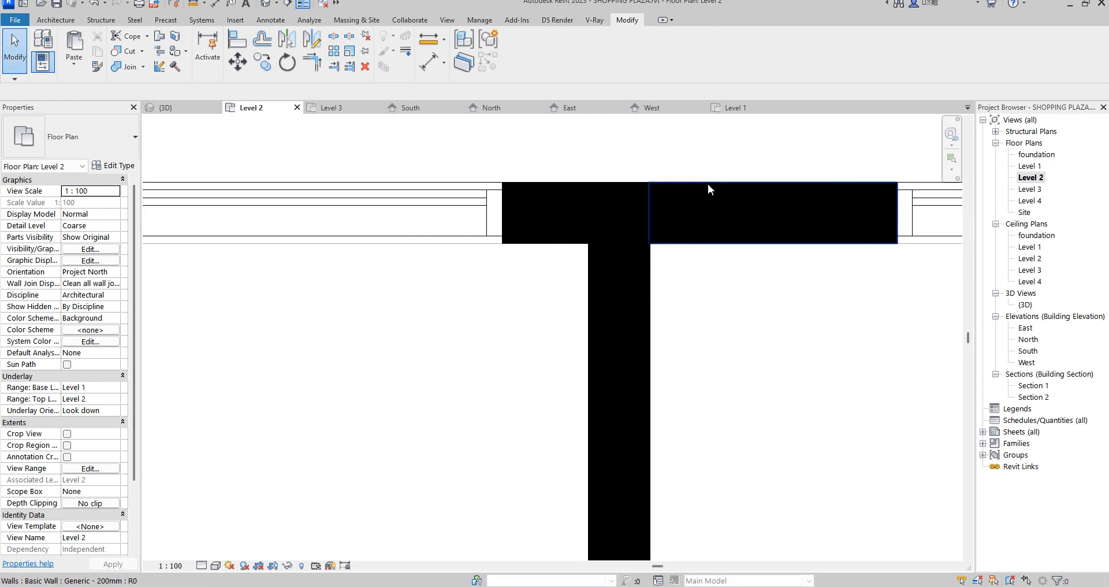
# Step: Attach the top of the split-off outer wall segment along the office to the sloping concrete roof in the 3D view
pyautogui.click(708, 184)
pyautogui.doubleClick(1025, 304)
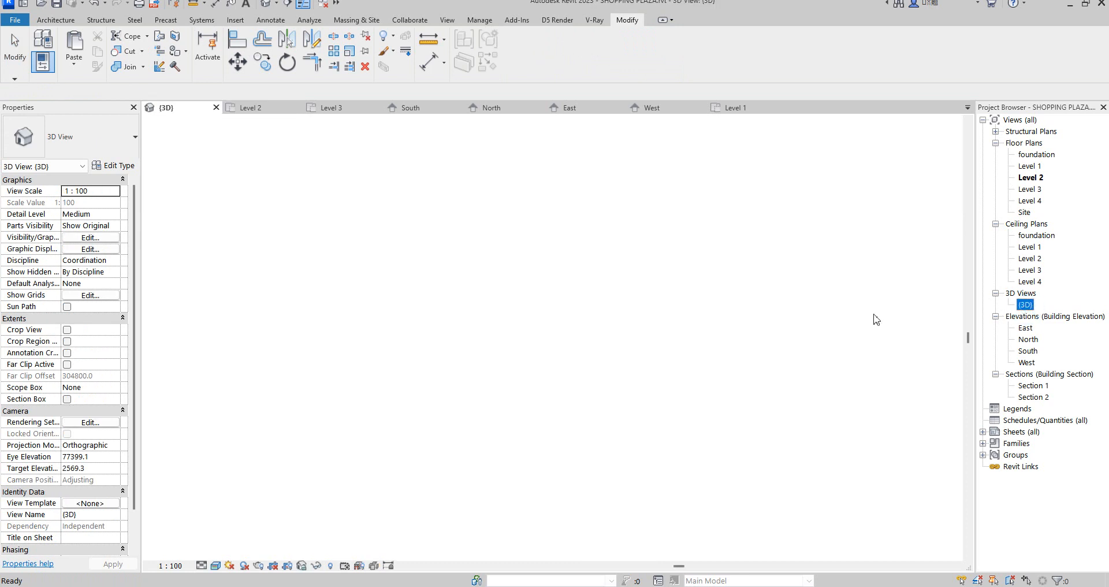
pyautogui.click(762, 121)
pyautogui.scroll(3, 635, 190)
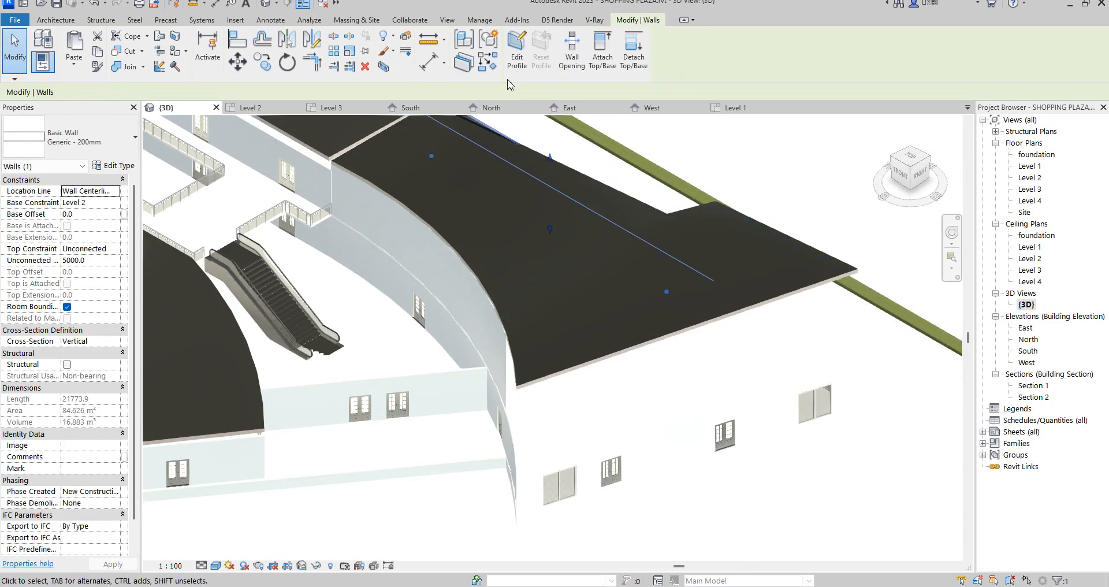
pyautogui.click(595, 63)
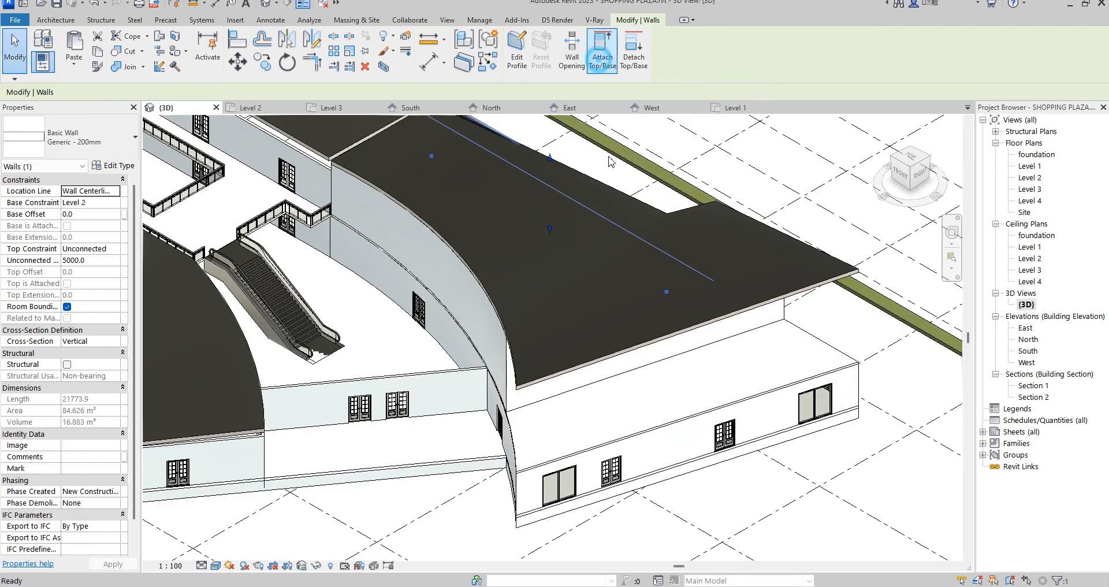
pyautogui.click(611, 202)
pyautogui.scroll(-3, 575, 364)
pyautogui.scroll(5, 539, 214)
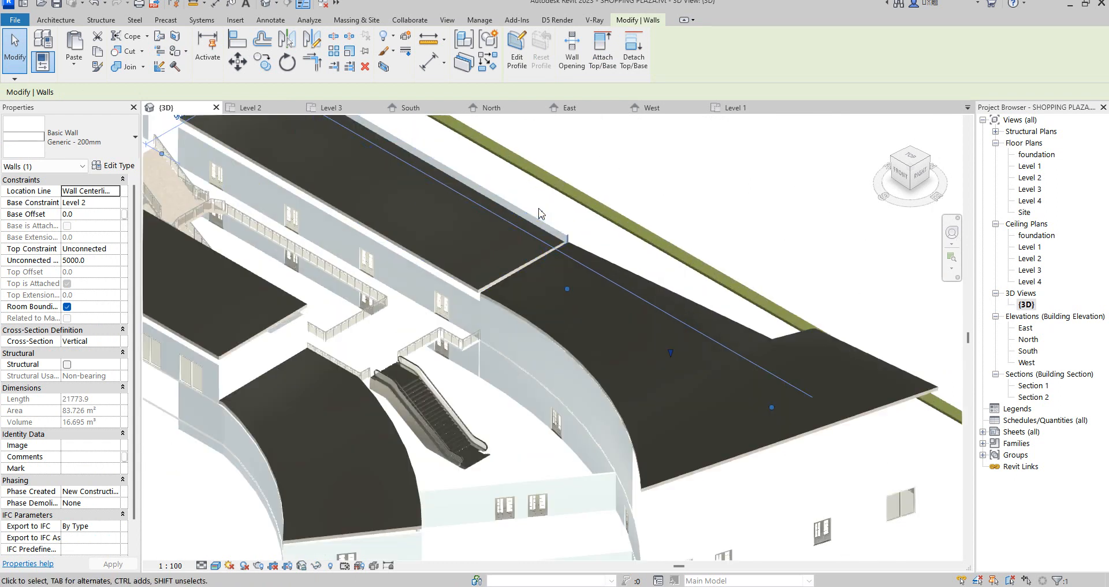
# Step: Set the unconnected height of the remaining straight outer wall behind the Level 2 shops to 3500
pyautogui.click(462, 298)
pyautogui.hotkey('ctrl', 'z')
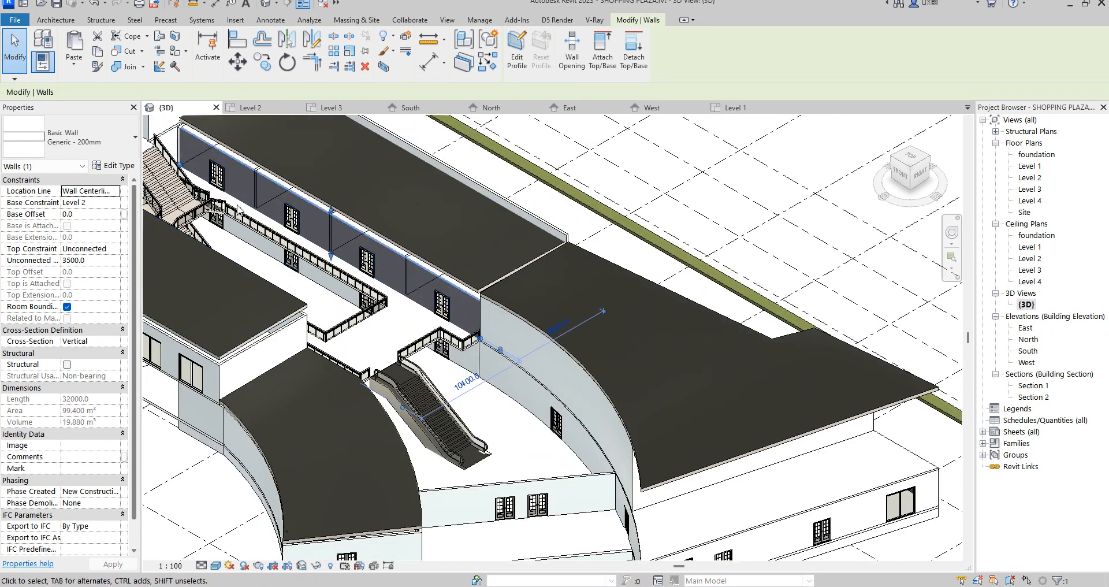
pyautogui.hotkey('ctrl', 'y')
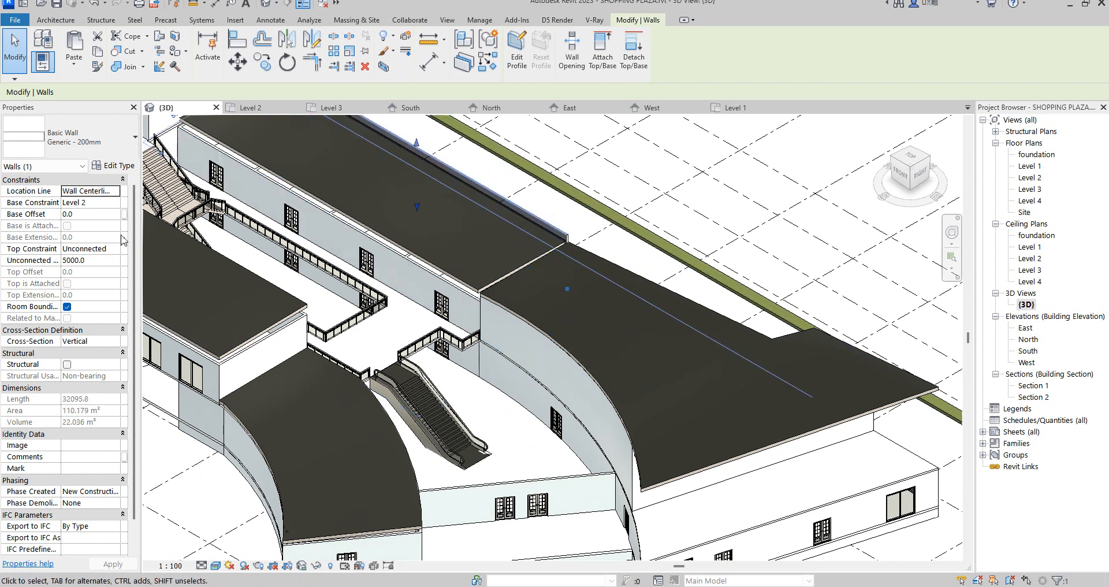
pyautogui.click(104, 263)
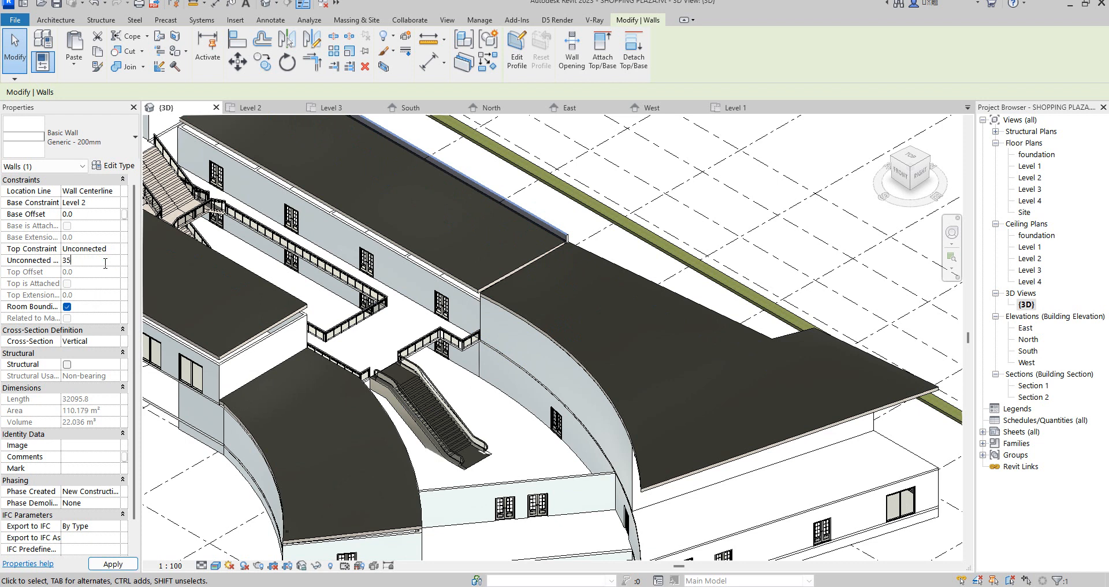
pyautogui.press('Return')
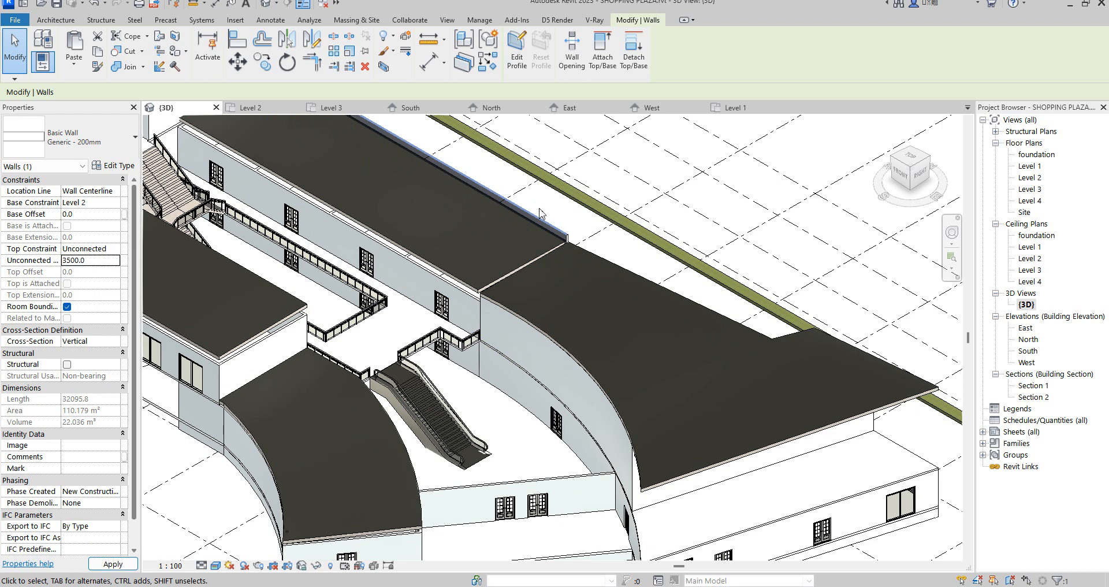
pyautogui.click(558, 211)
# Step: Examine the end of the roof-attached outer wall at the corner where the two roofs meet
pyautogui.scroll(-3, 571, 219)
pyautogui.scroll(5, 589, 228)
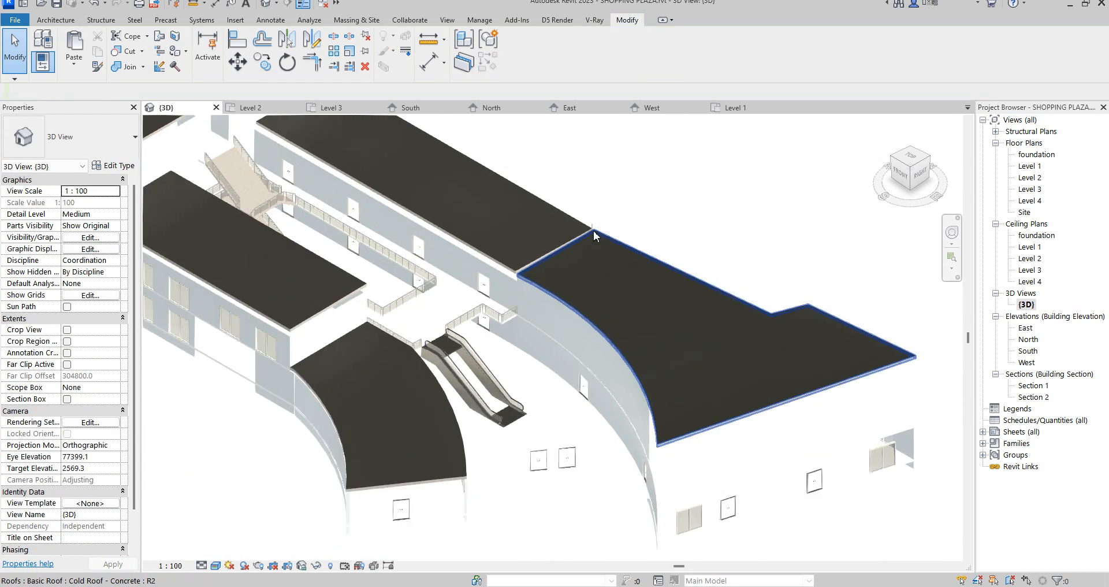
pyautogui.scroll(5, 599, 231)
pyautogui.click(591, 231)
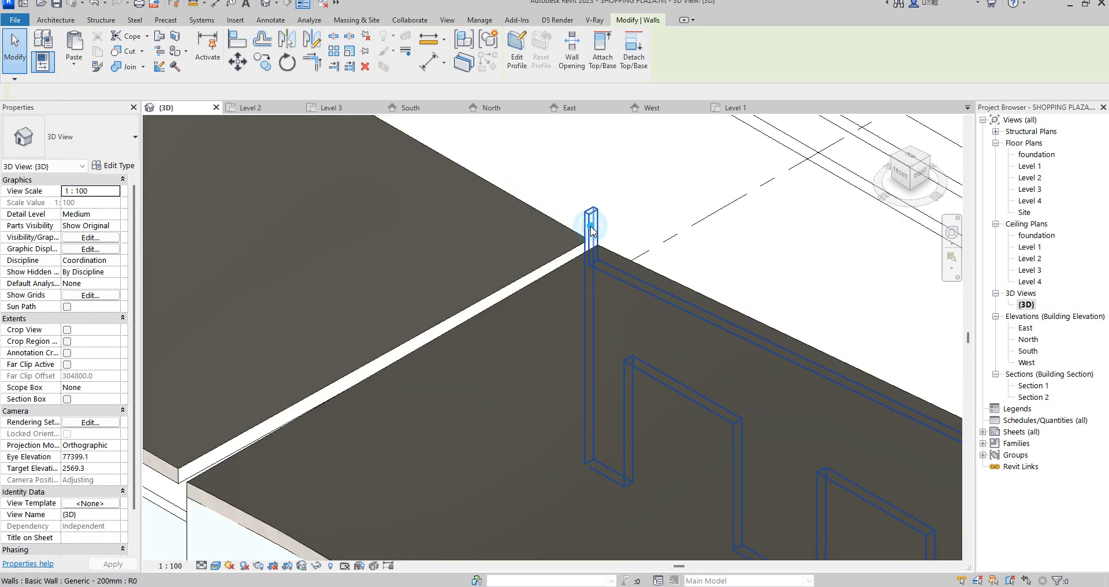
pyautogui.moveTo(592, 231); pyautogui.dragTo(601, 246)
pyautogui.scroll(-2, 603, 266)
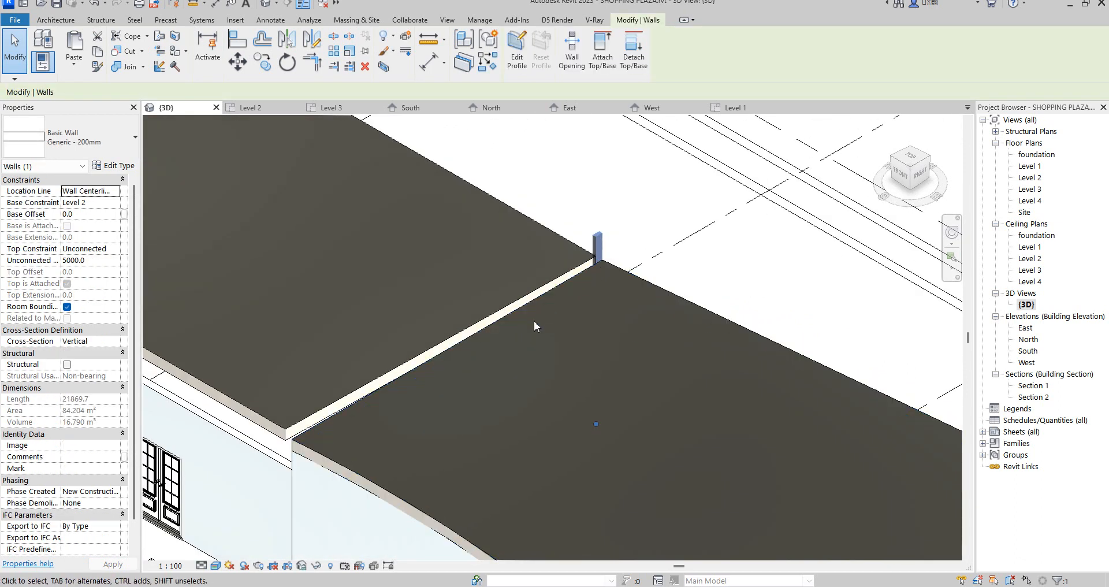
pyautogui.scroll(-6, 602, 242)
pyautogui.press('Escape')
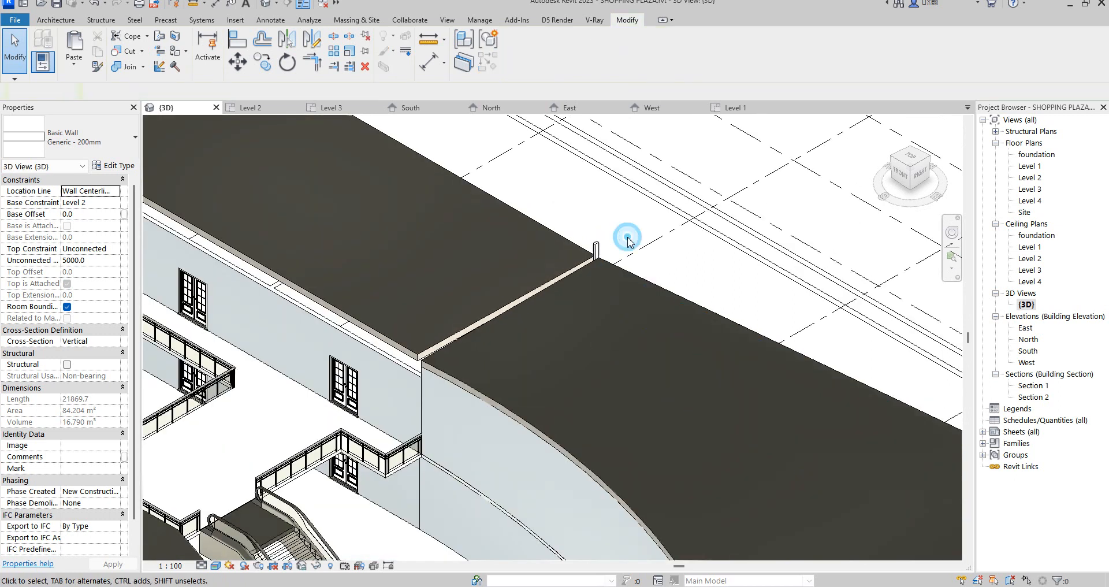
pyautogui.scroll(6, 622, 299)
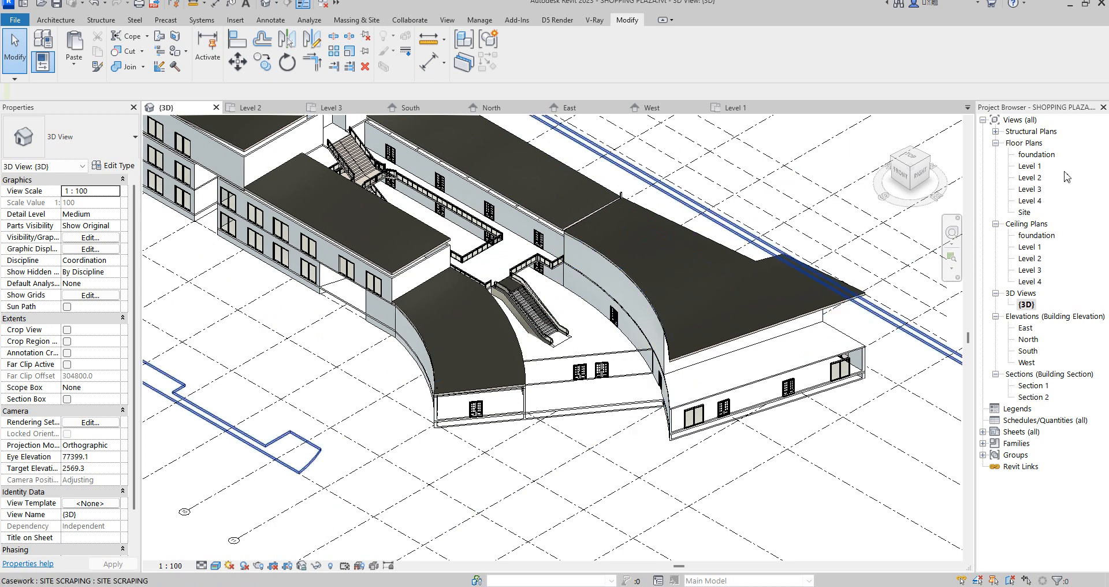
# Step: Review the Level 2 and Level 3 floor plans, the 3D model's walls and roofs, and the South elevation
pyautogui.doubleClick(1030, 178)
pyautogui.scroll(-6, 676, 260)
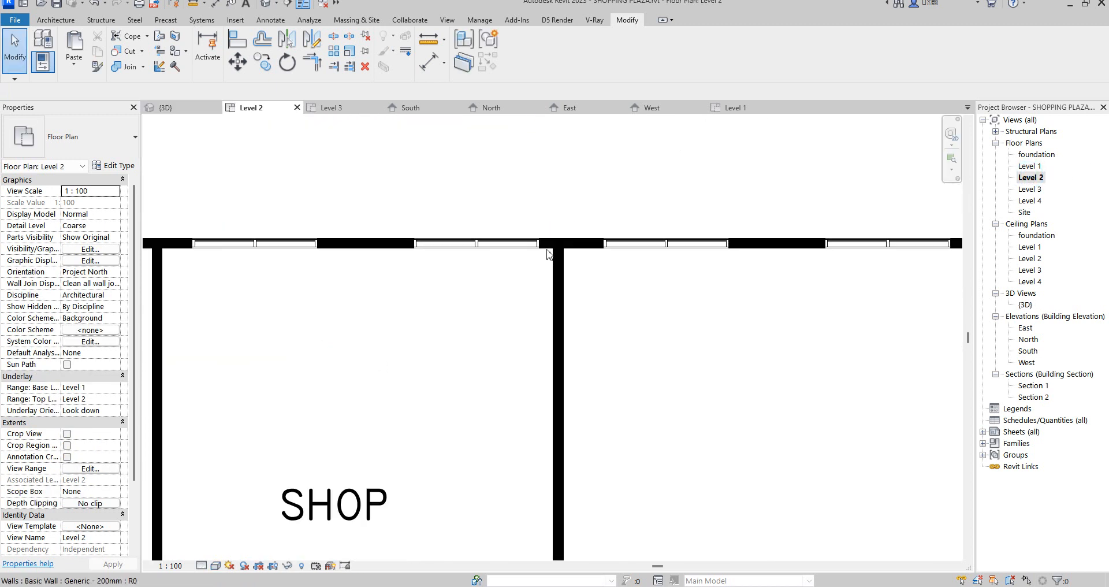
pyautogui.scroll(-3, 676, 260)
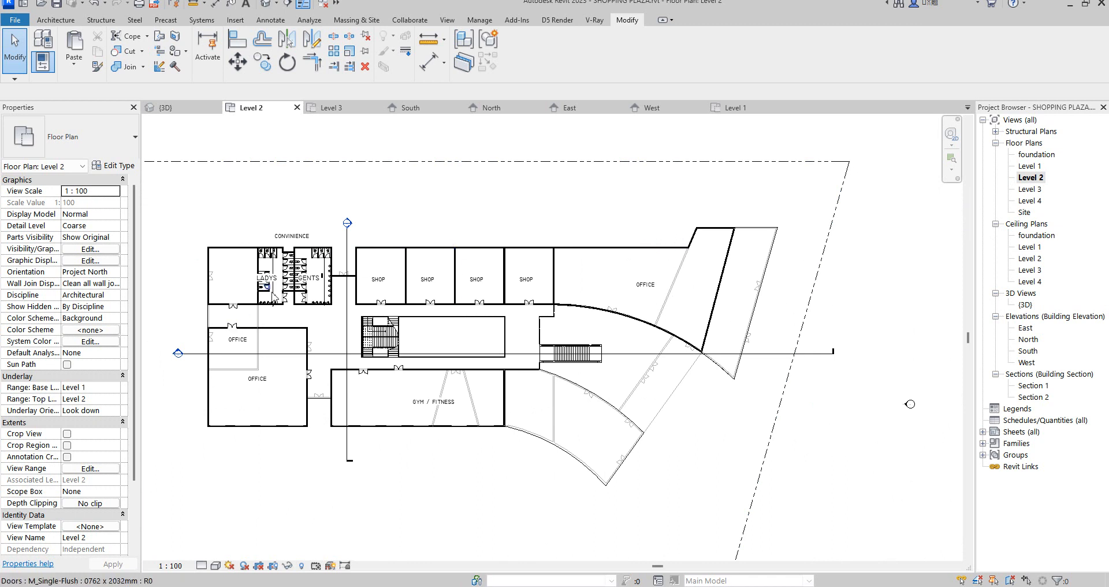
pyautogui.doubleClick(1030, 191)
pyautogui.scroll(-6, 632, 376)
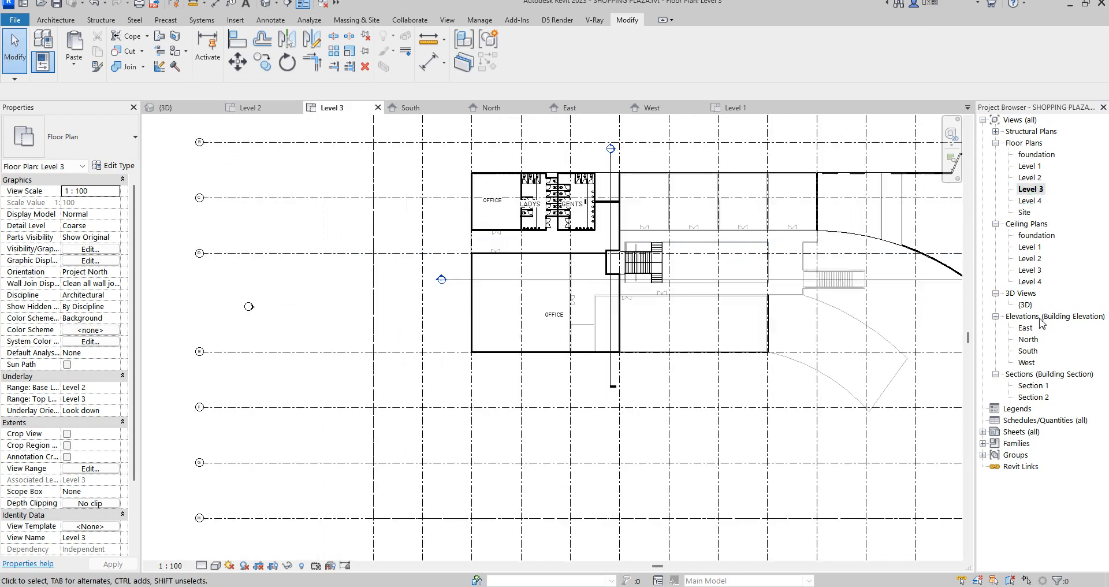
pyautogui.doubleClick(1025, 305)
pyautogui.scroll(4, 500, 338)
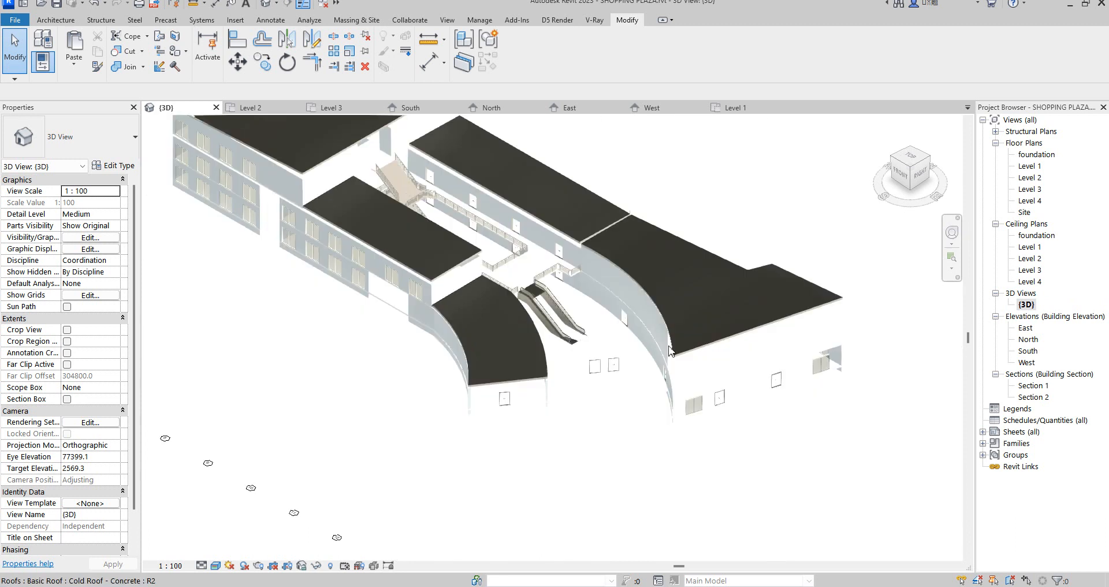
pyautogui.scroll(2, 664, 289)
pyautogui.scroll(-5, 664, 275)
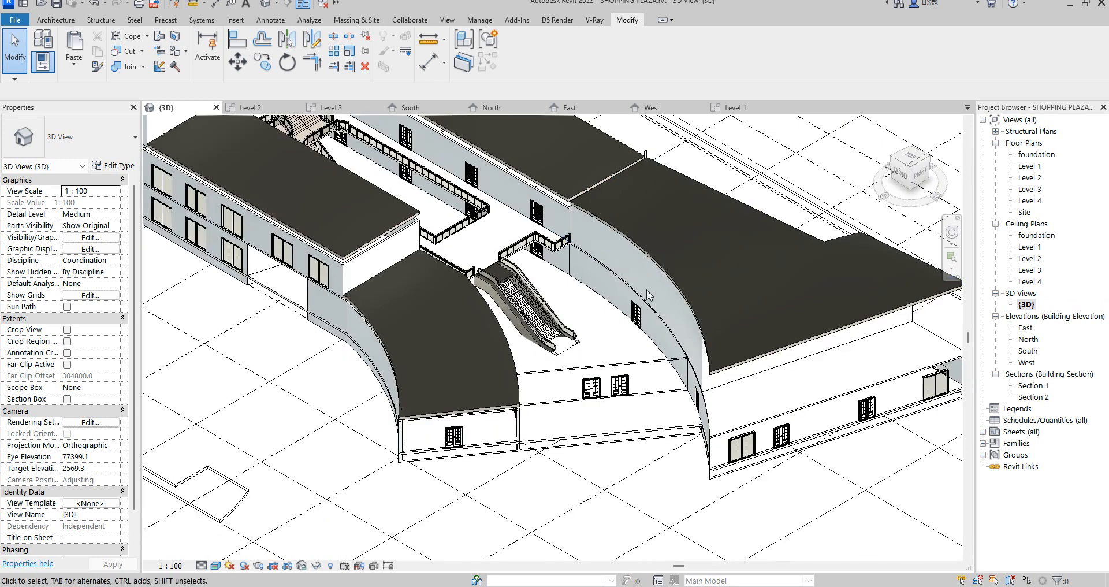
pyautogui.scroll(5, 524, 226)
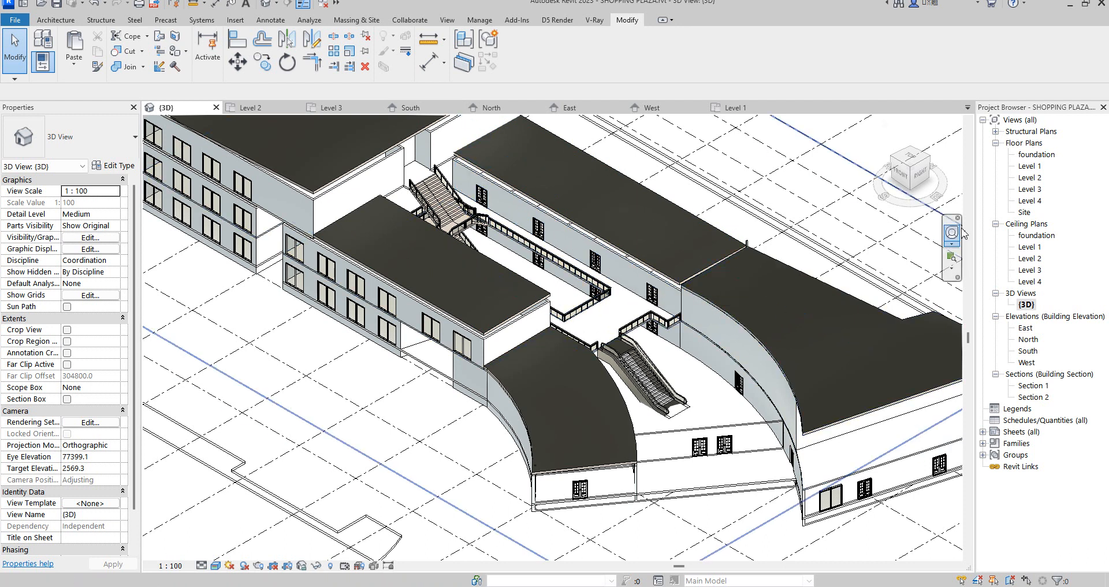
pyautogui.doubleClick(1028, 353)
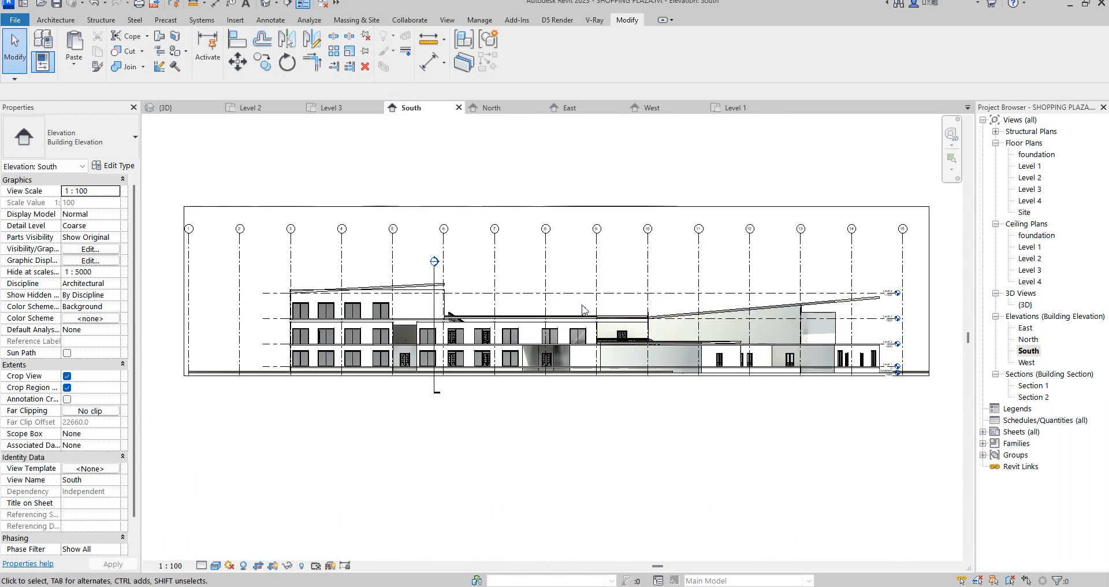
# Step: Check grid 9 beside the roof junction on the South elevation and open the East elevation
pyautogui.scroll(3, 594, 248)
pyautogui.click(608, 234)
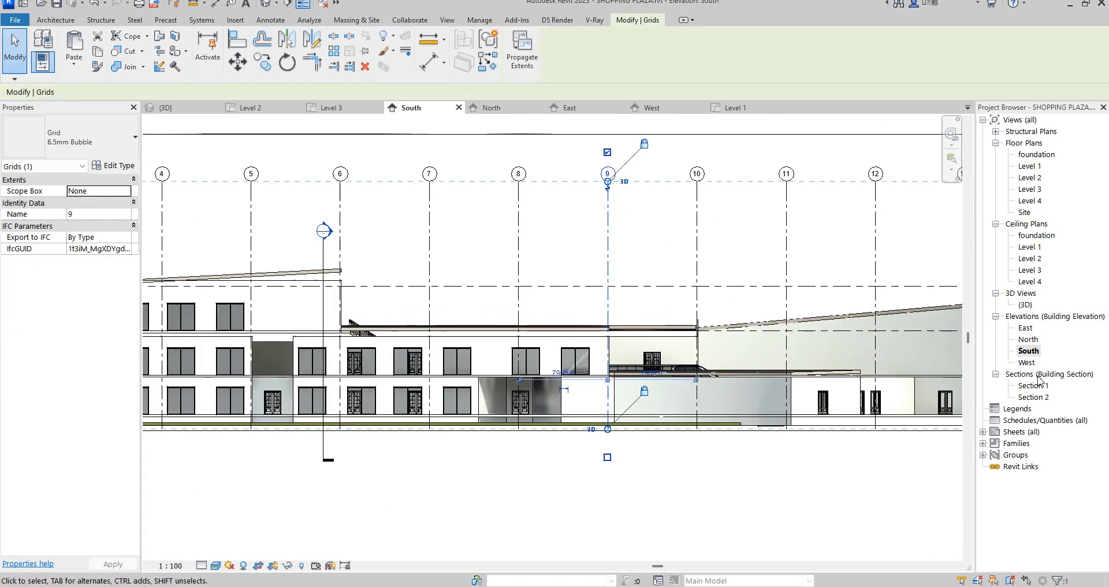
pyautogui.doubleClick(1025, 328)
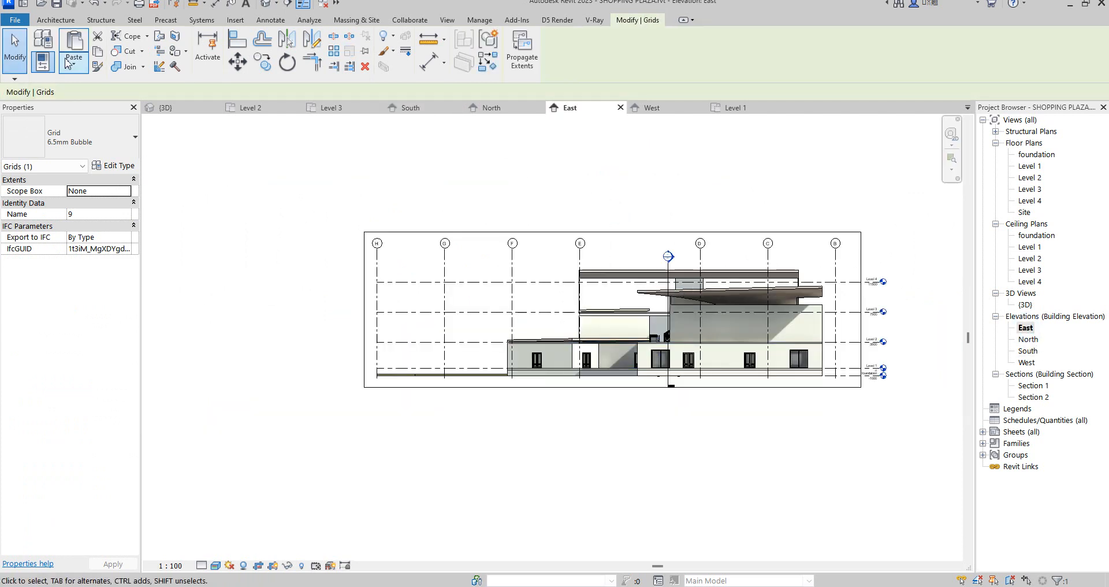
# Step: Create an in-place model component in the Casework family category, keeping the suggested name
pyautogui.click(53, 20)
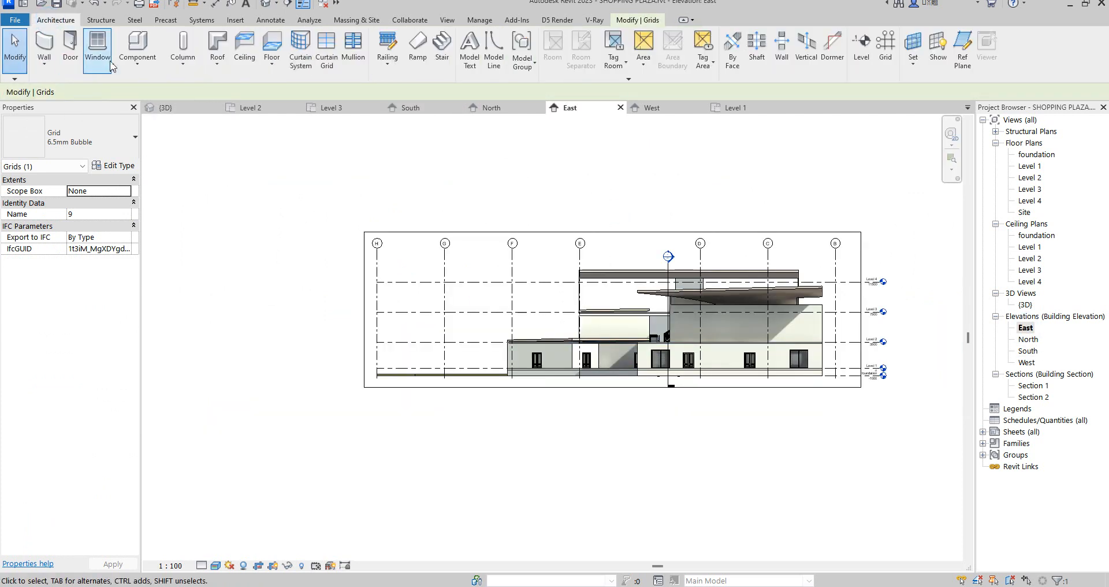
pyautogui.click(138, 60)
pyautogui.click(178, 123)
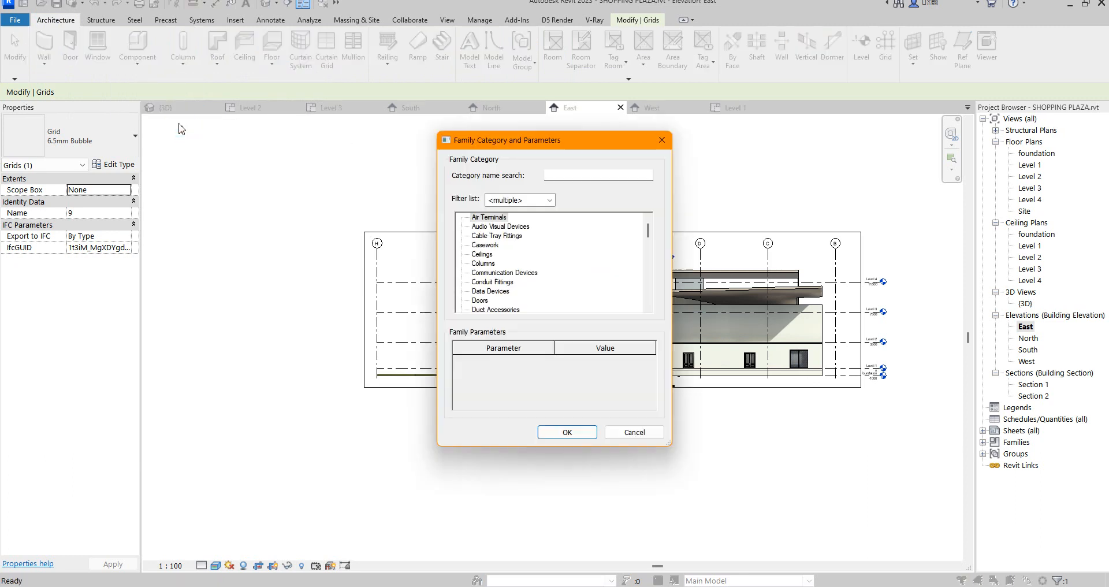
pyautogui.scroll(-9, 519, 258)
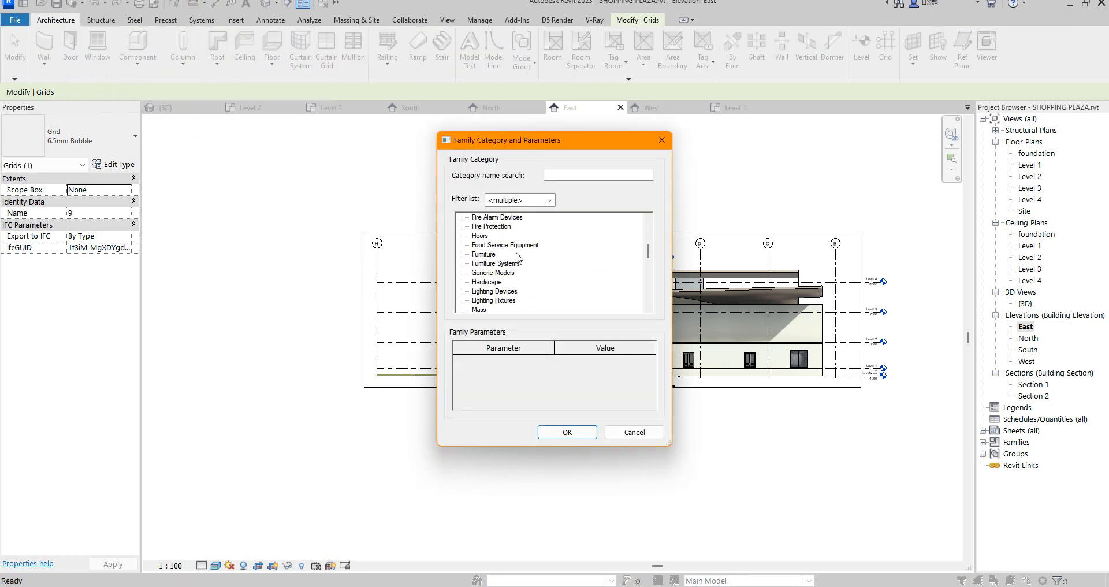
pyautogui.scroll(-6, 519, 258)
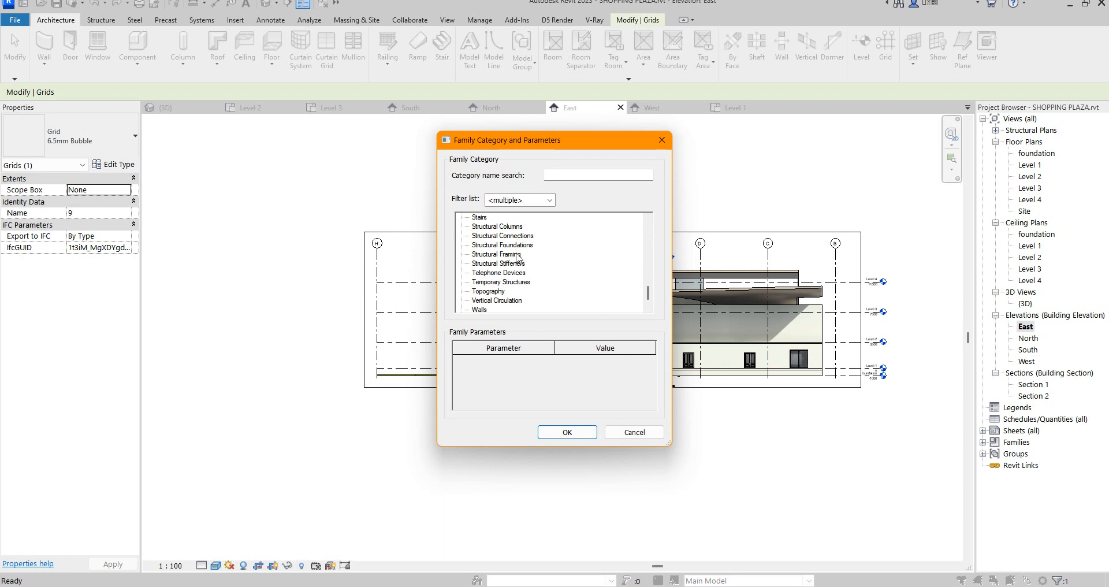
pyautogui.scroll(7, 518, 257)
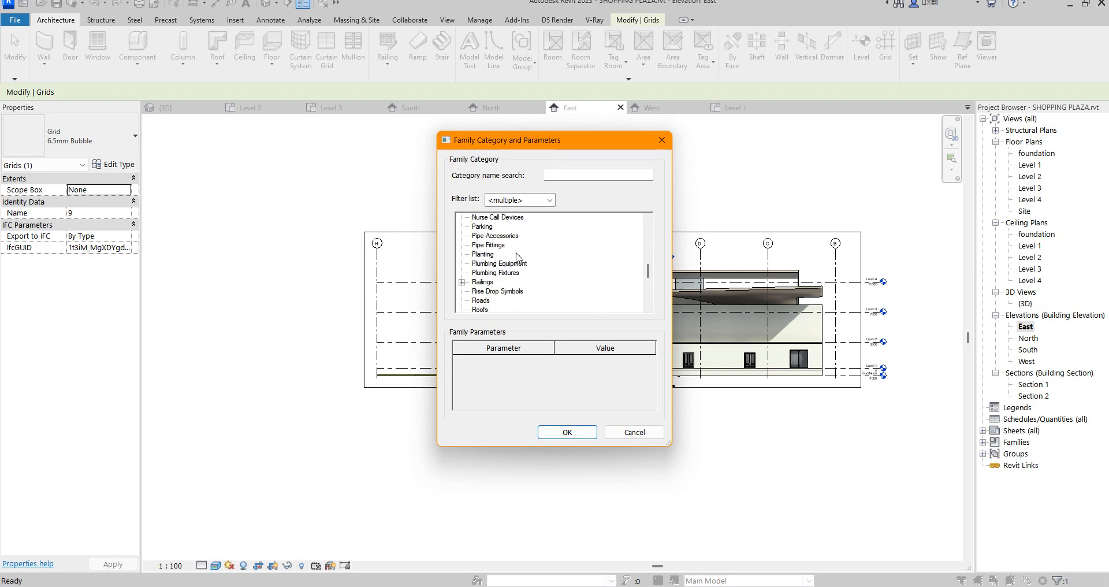
pyautogui.scroll(6, 519, 257)
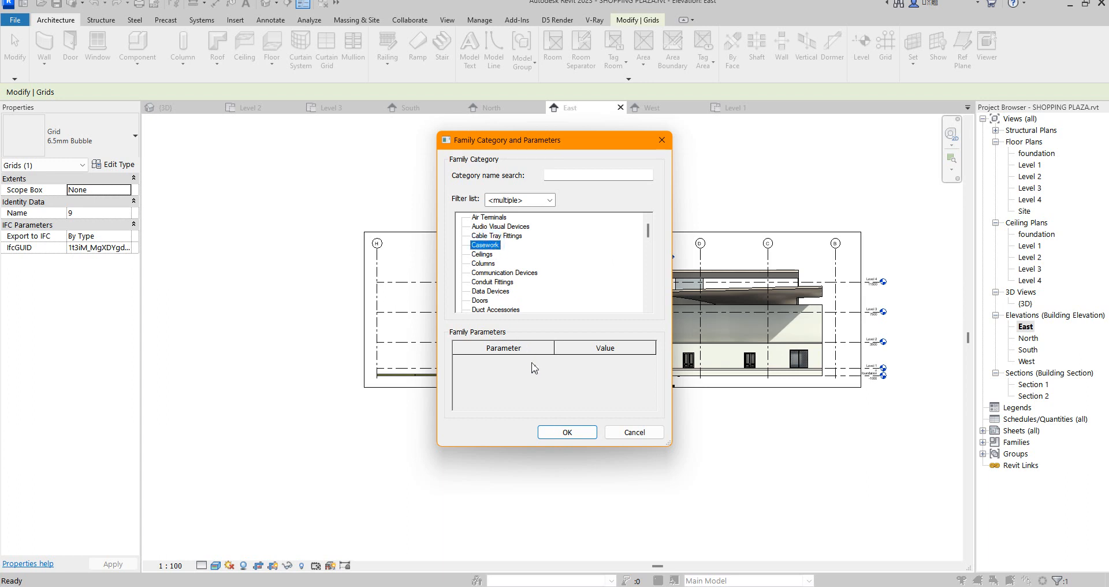
pyautogui.click(578, 437)
pyautogui.click(555, 320)
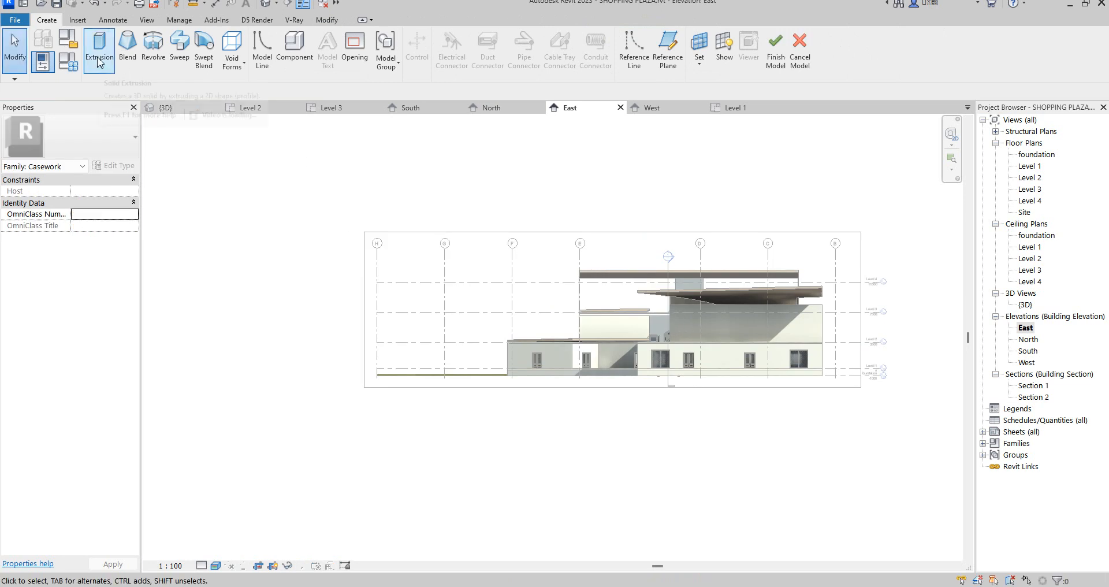
# Step: Start a sweep with a sketched path on the Grid : 9 work plane
pyautogui.click(175, 51)
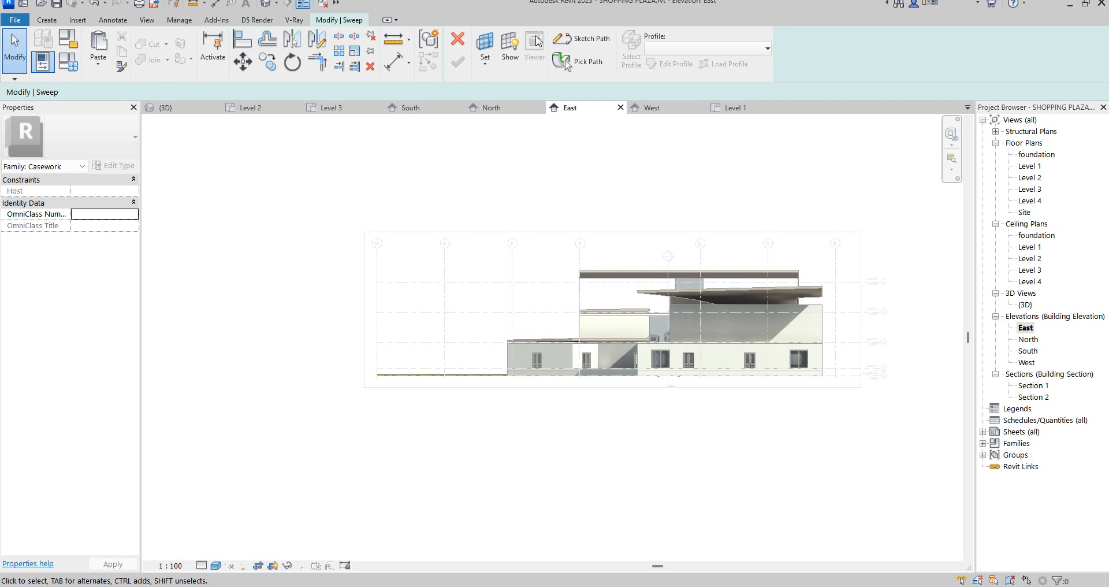
pyautogui.click(587, 40)
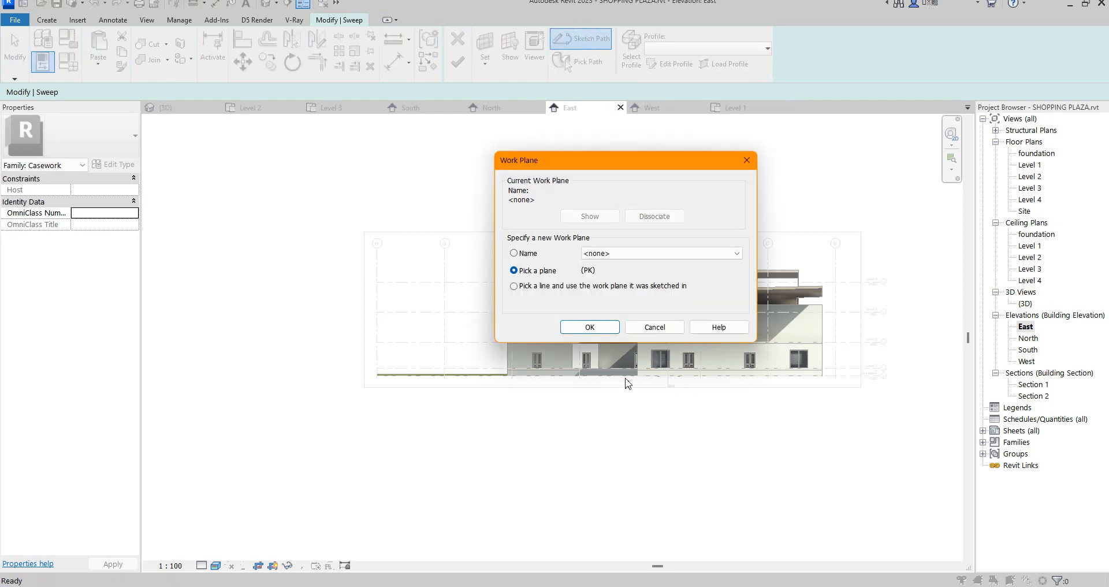
pyautogui.click(651, 253)
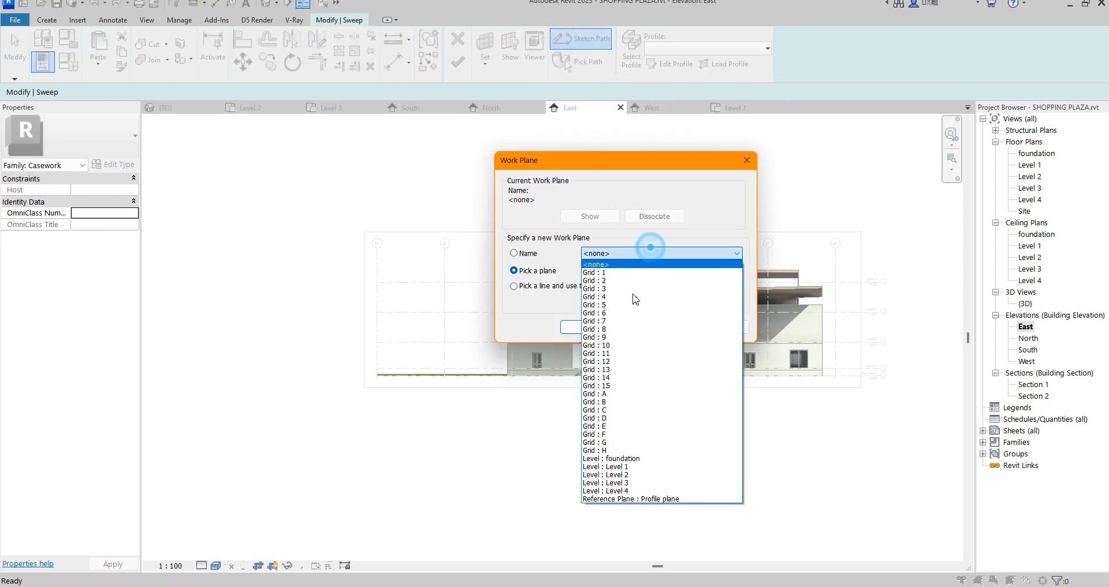
pyautogui.click(616, 337)
pyautogui.click(608, 333)
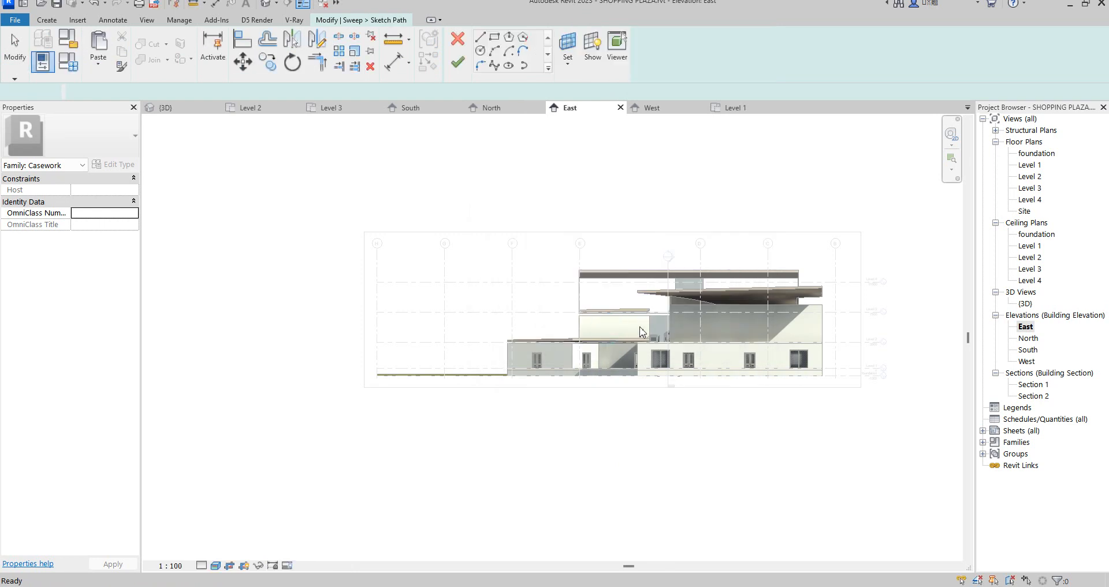
# Step: Draw the sweep path's vertical first segment from wall-top height, 1200 beyond the upper wall's end, to just above the sloping concrete roof
pyautogui.scroll(8, 651, 335)
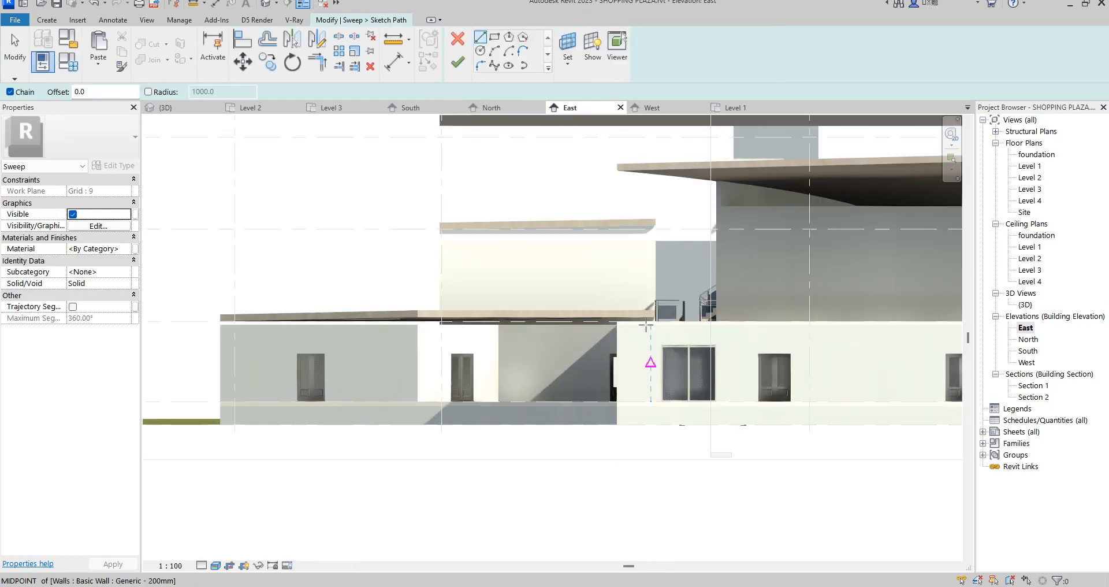
pyautogui.scroll(-6, 668, 317)
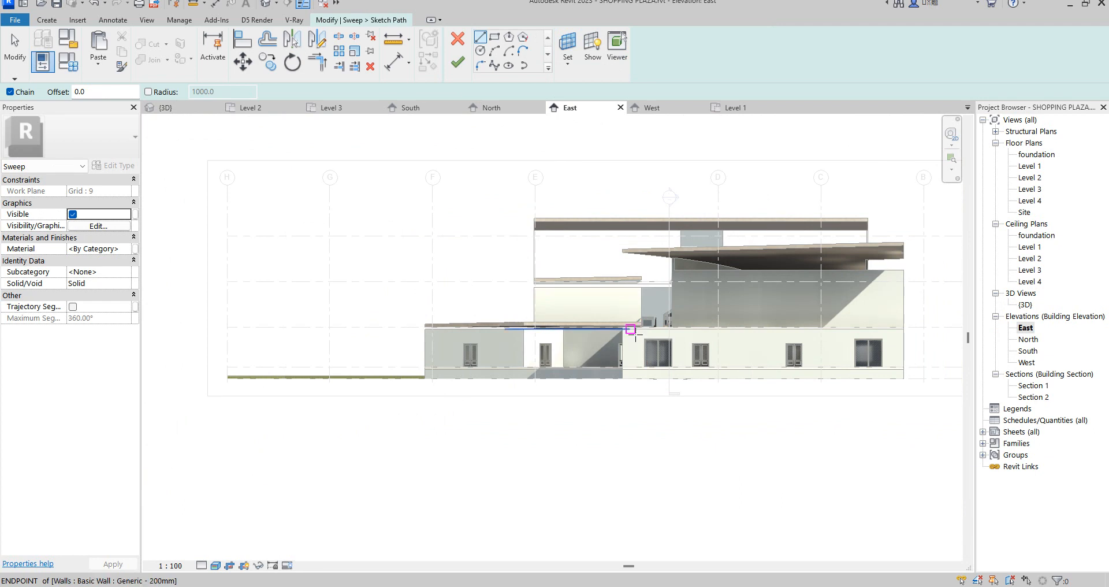
pyautogui.scroll(3, 635, 334)
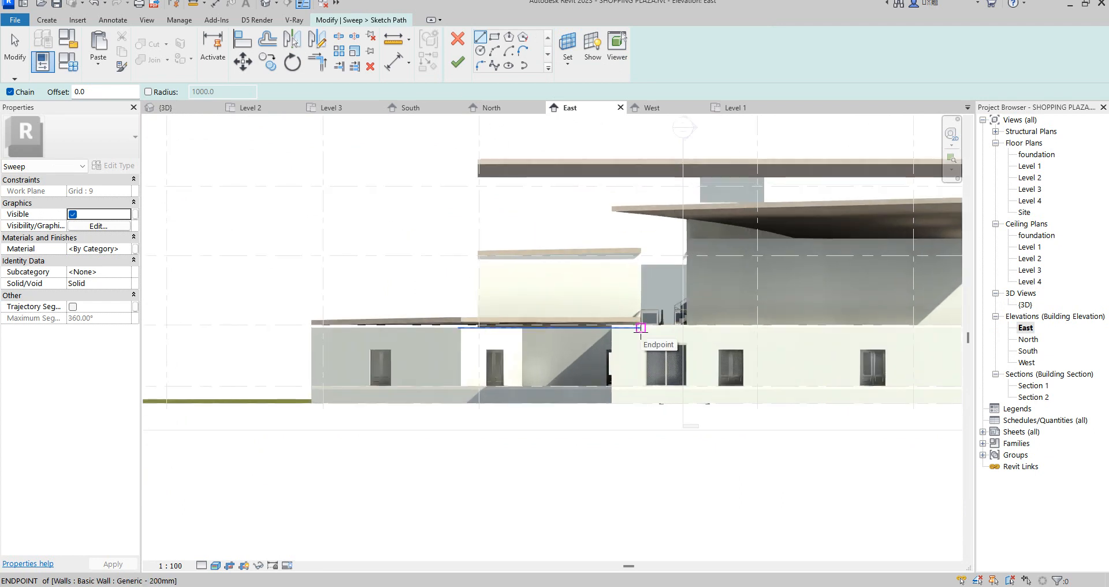
pyautogui.click(640, 328)
pyautogui.scroll(2, 638, 250)
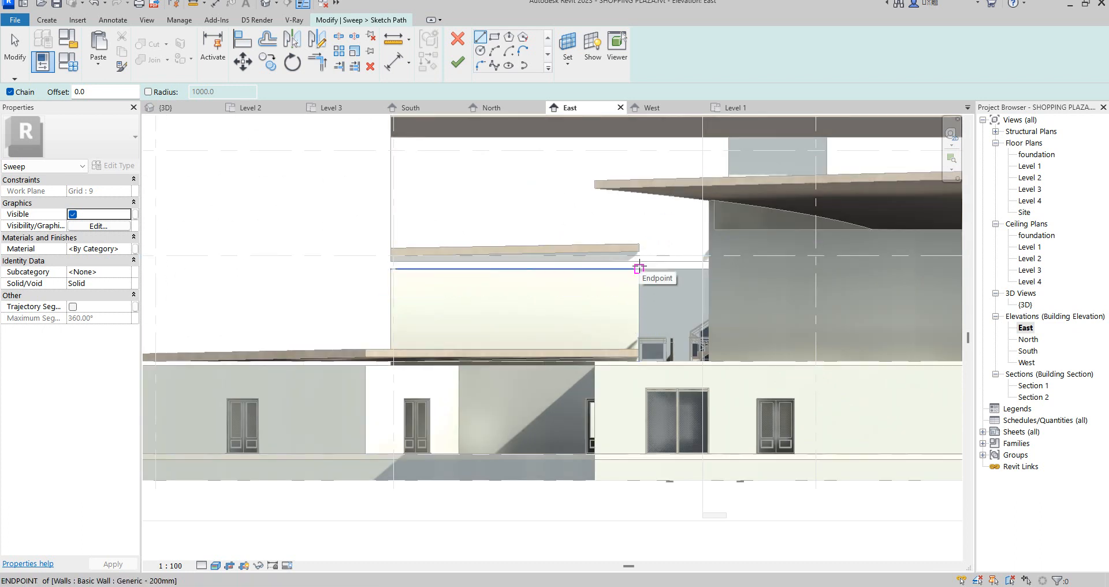
pyautogui.click(639, 268)
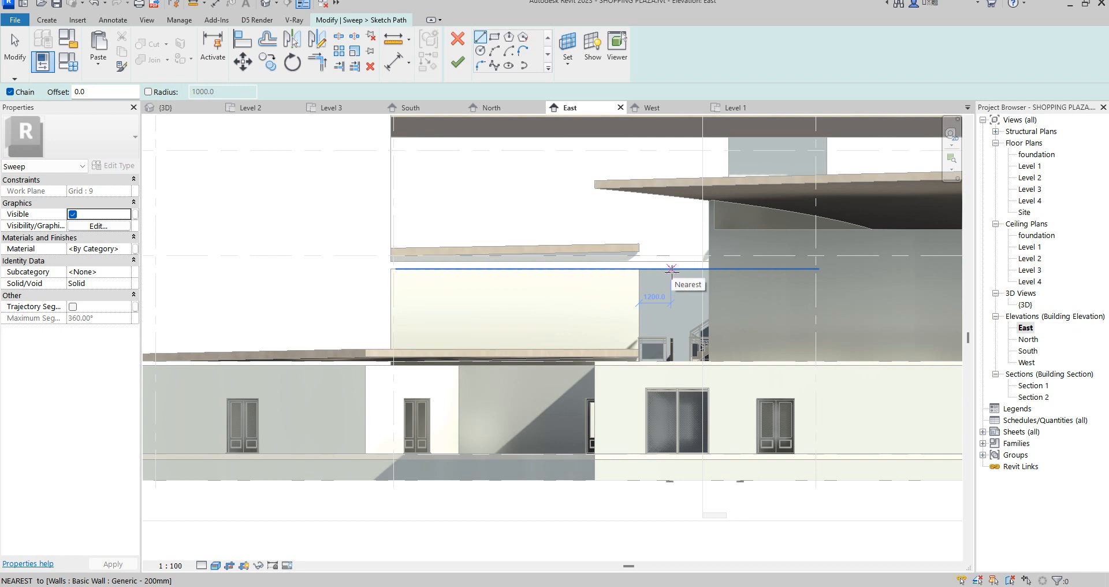
pyautogui.click(671, 269)
pyautogui.scroll(-3, 664, 254)
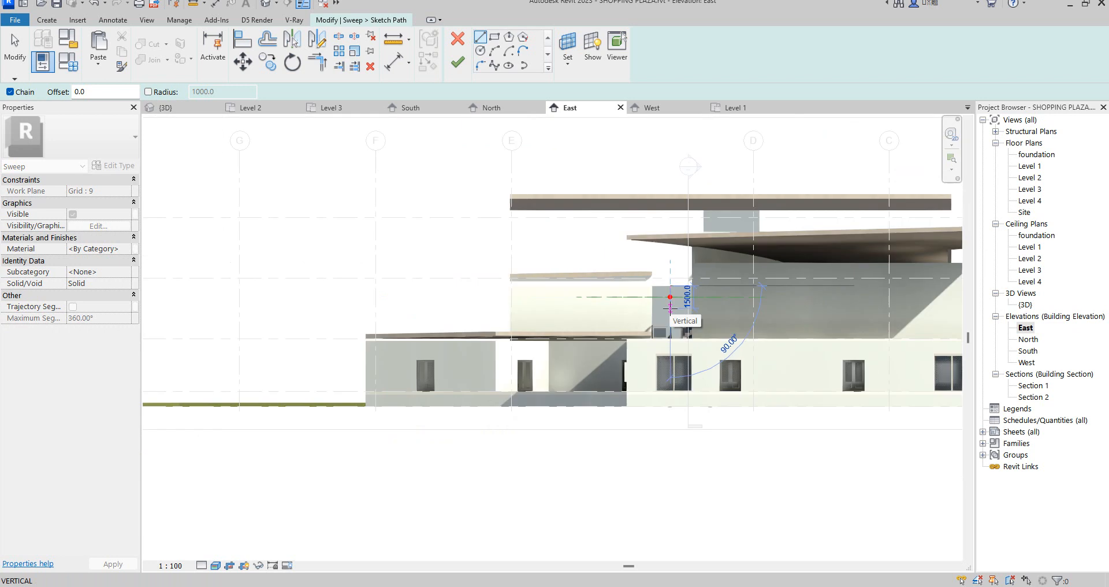
pyautogui.scroll(5, 664, 243)
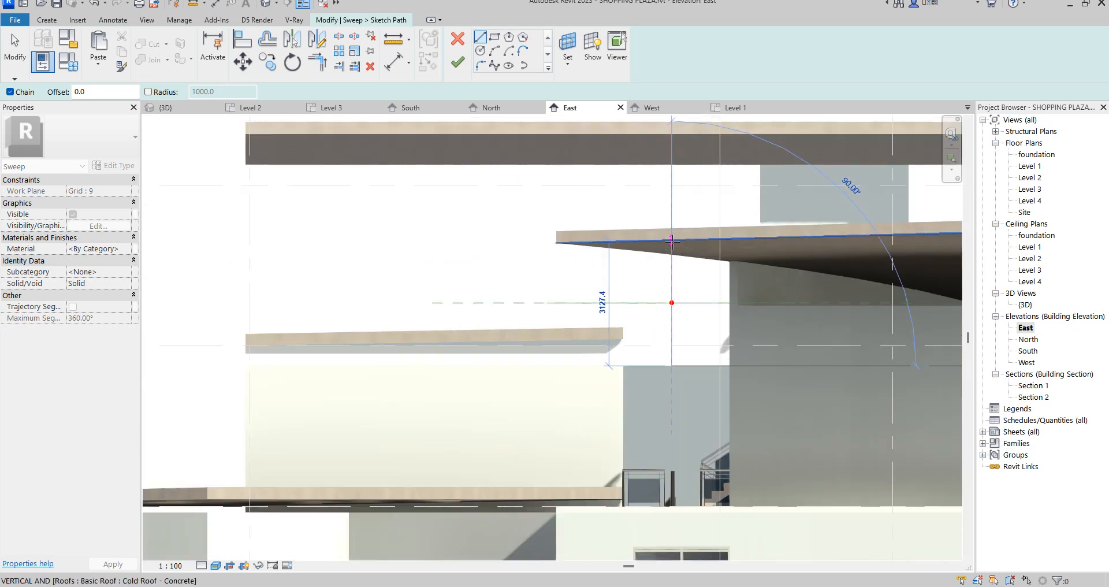
pyautogui.click(631, 233)
# Step: Add a slanted segment rising to Level 4 and a 45° segment, about 4243 long, descending to the wall top, and finish the path
pyautogui.scroll(-3, 631, 233)
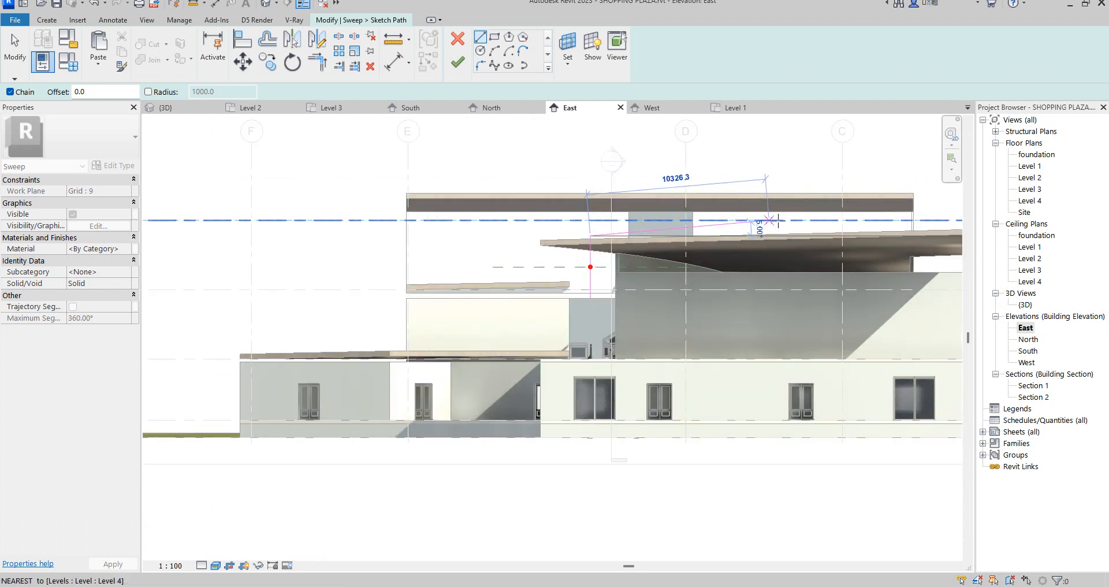
pyautogui.scroll(-2, 779, 220)
pyautogui.scroll(-1, 783, 220)
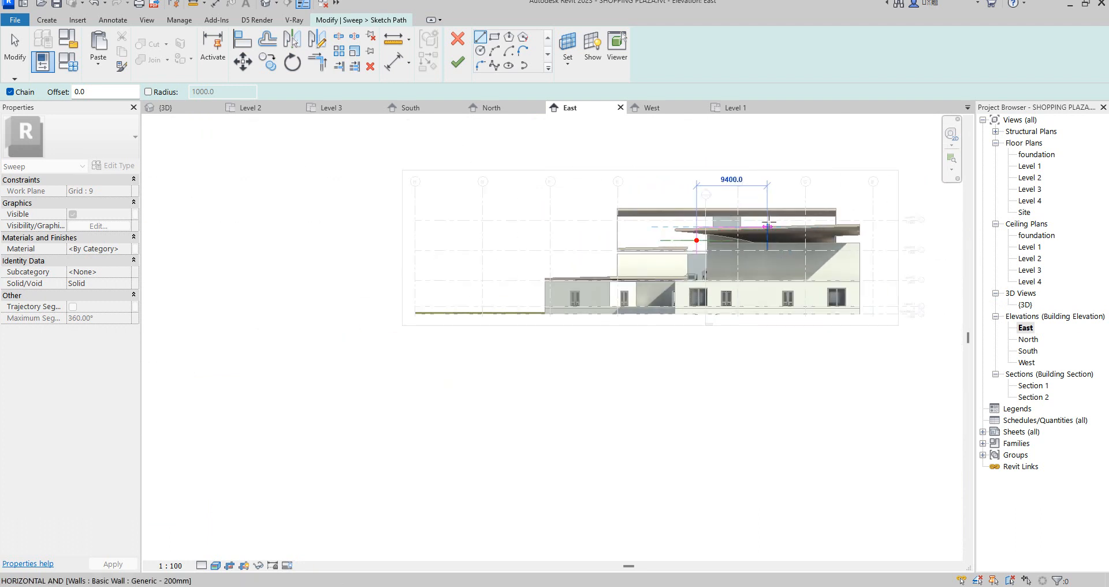
pyautogui.scroll(2, 762, 222)
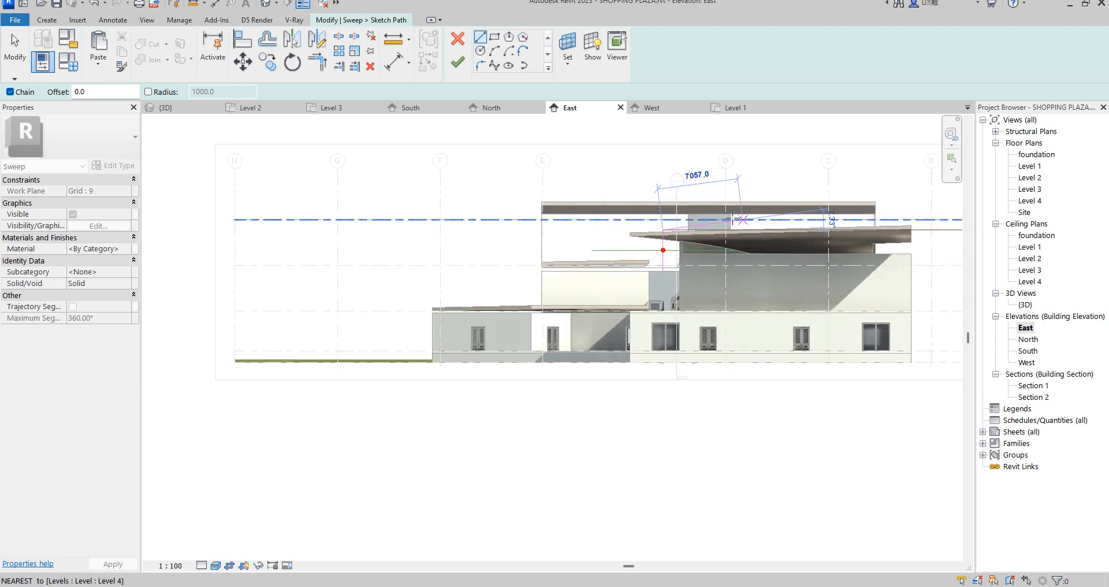
pyautogui.scroll(1, 744, 219)
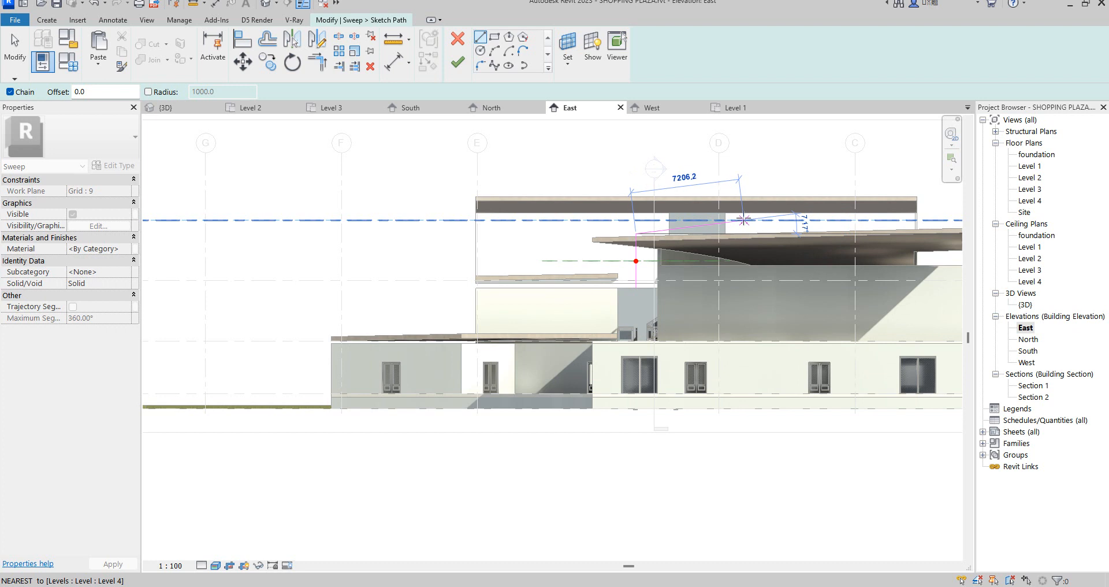
pyautogui.click(738, 220)
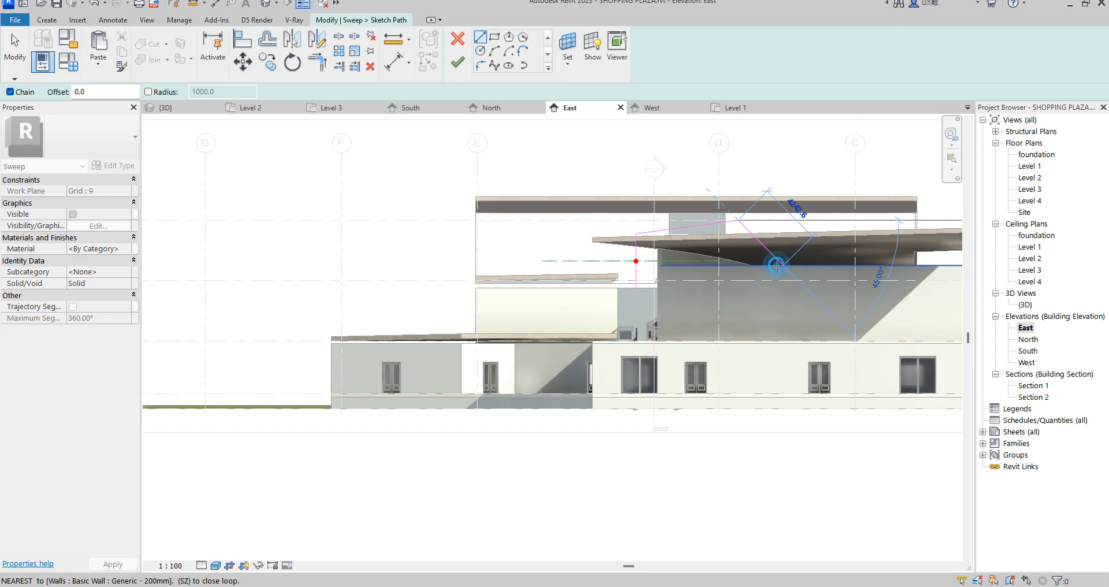
pyautogui.click(783, 267)
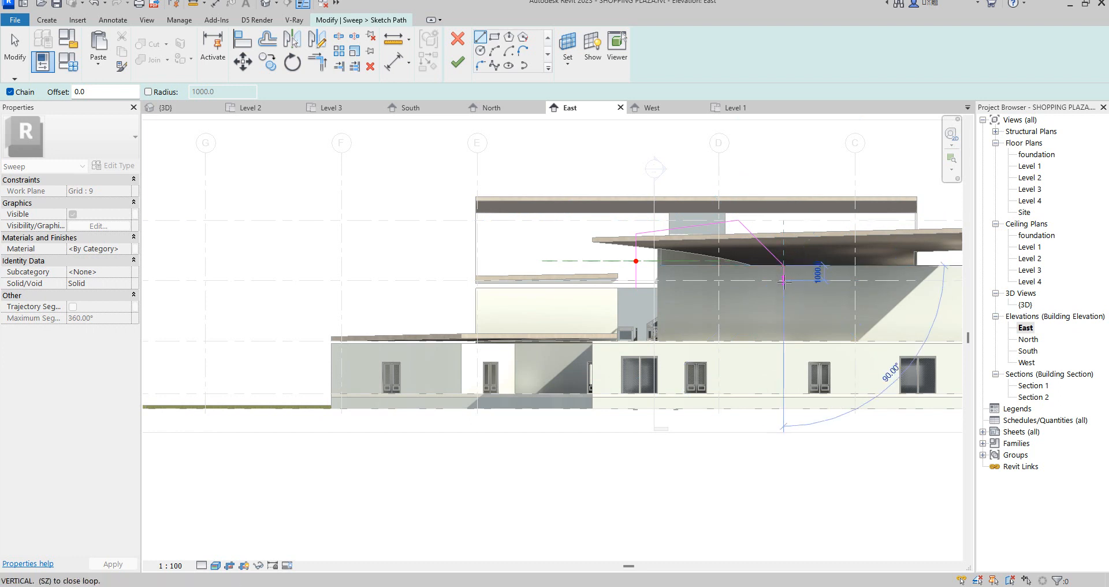
pyautogui.scroll(5, 784, 276)
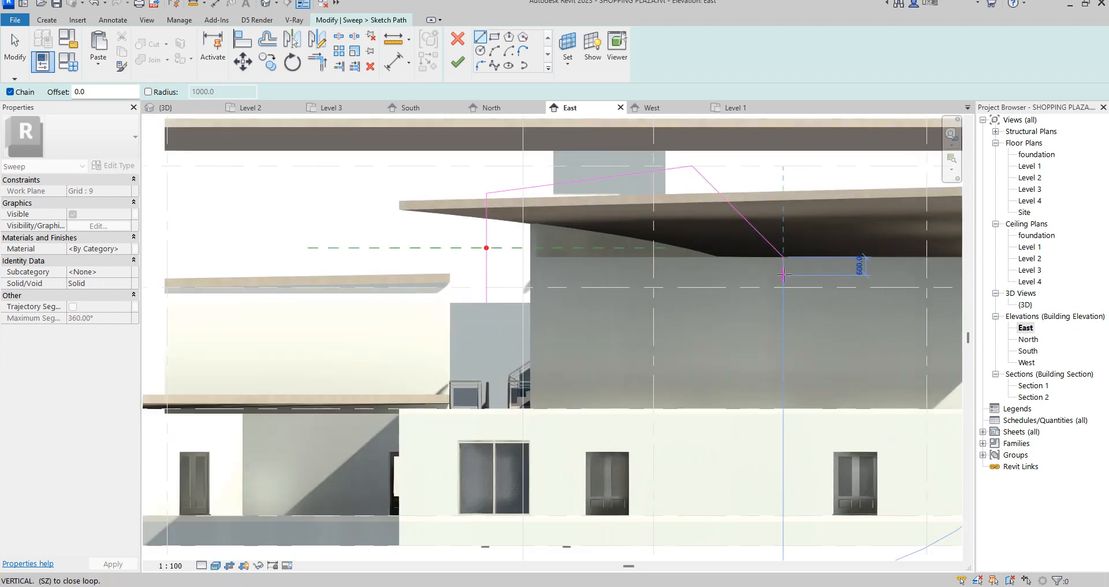
pyautogui.press('Escape')
pyautogui.press('Escape')
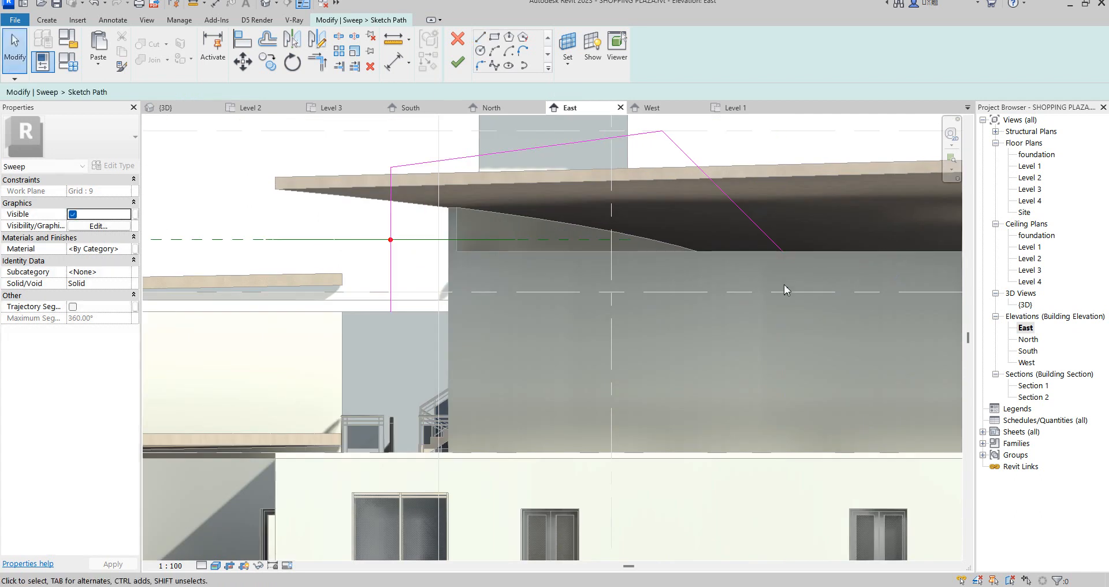
pyautogui.scroll(-4, 783, 277)
pyautogui.click(457, 61)
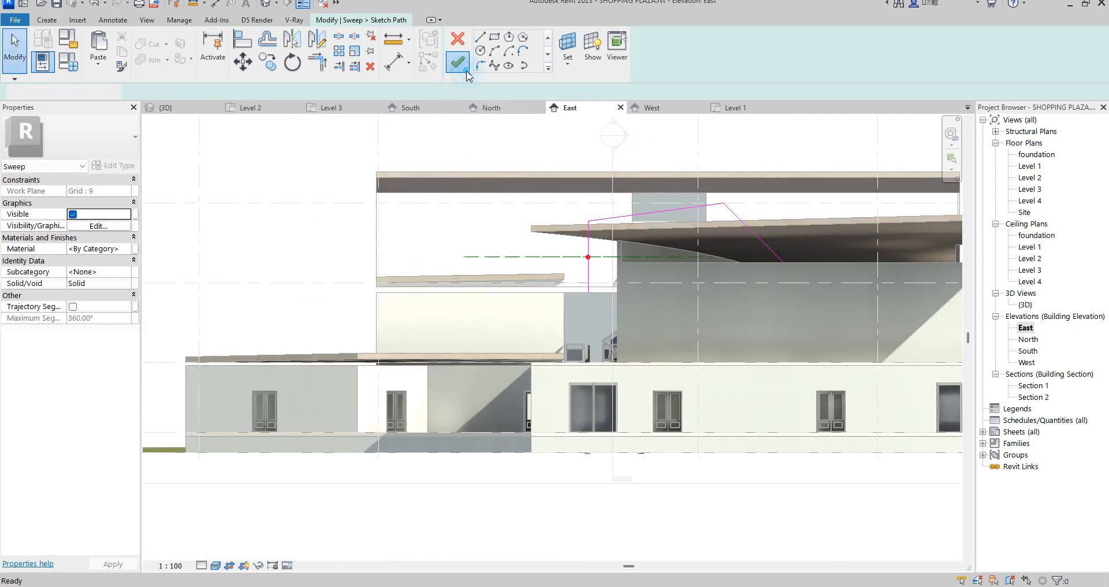
# Step: Open the sweep's profile for editing in the Level 3 floor plan
pyautogui.scroll(-4, 625, 268)
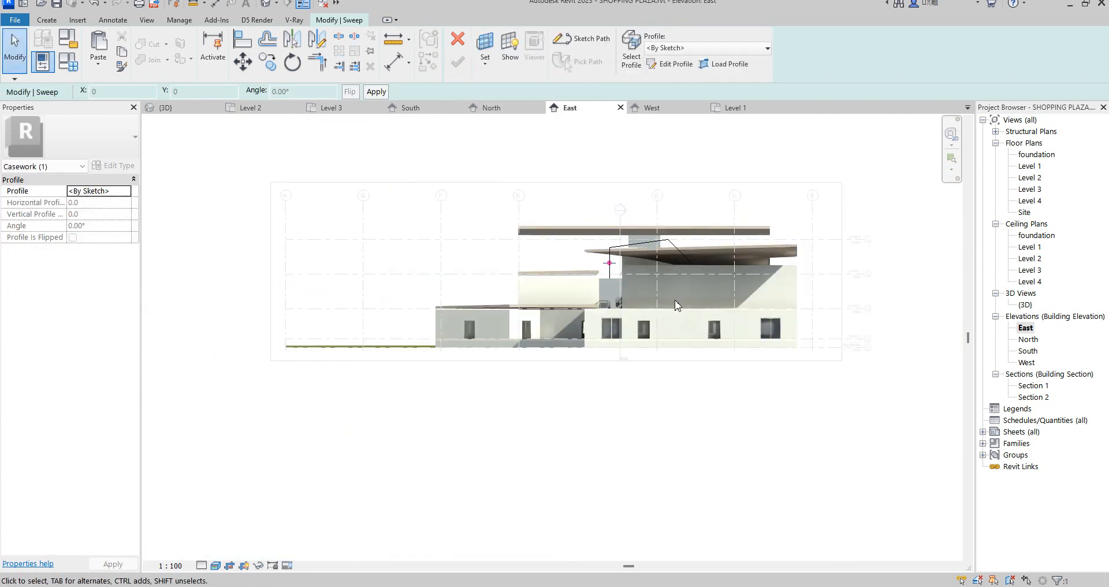
pyautogui.click(693, 65)
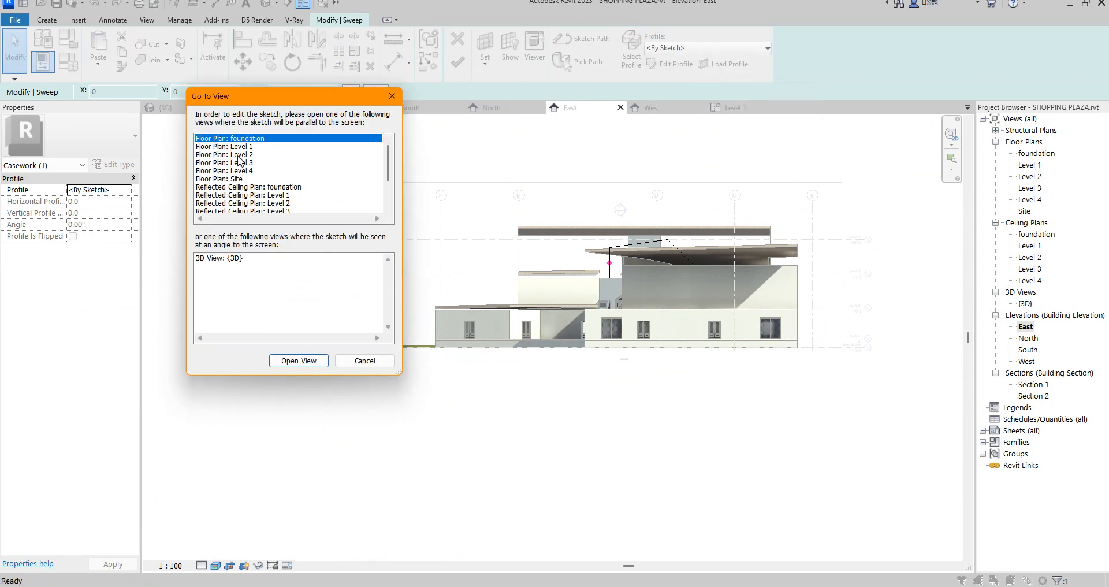
pyautogui.click(239, 155)
pyautogui.click(250, 171)
pyautogui.click(250, 163)
pyautogui.click(308, 360)
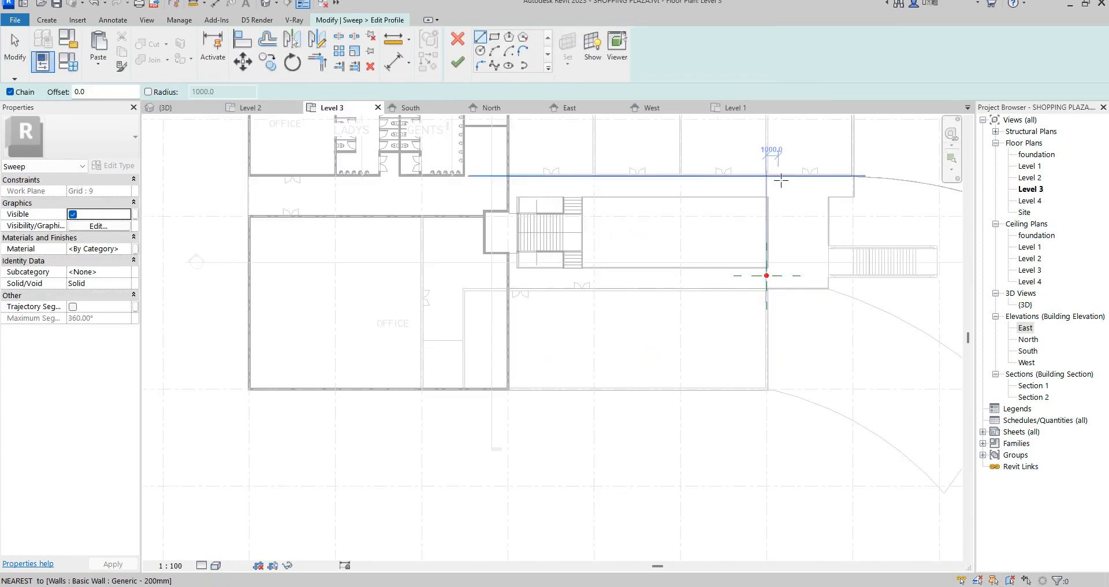
# Step: Draw a circular sweep profile of radius 10 centred on the path's reference point at Grid 9
pyautogui.scroll(3, 779, 180)
pyautogui.scroll(-2, 754, 372)
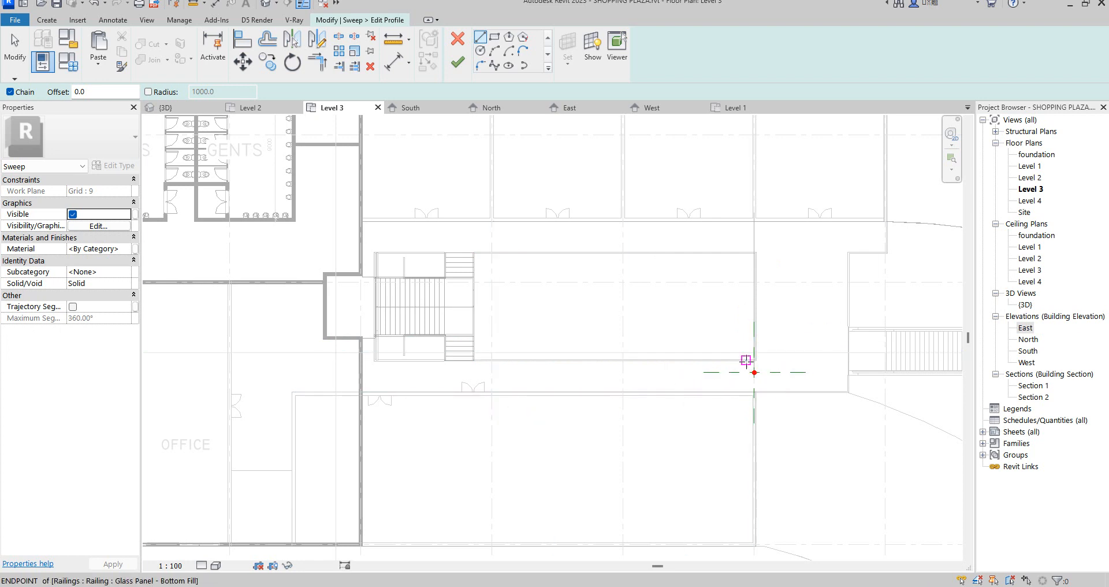
pyautogui.scroll(2, 754, 392)
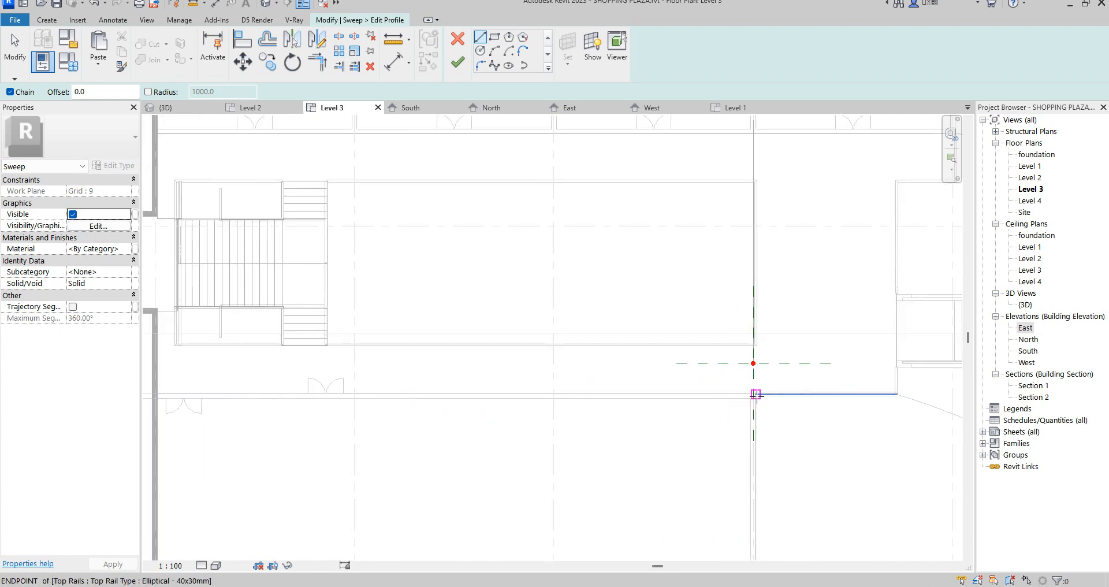
pyautogui.scroll(-3, 755, 395)
pyautogui.scroll(4, 754, 378)
pyautogui.scroll(1, 755, 378)
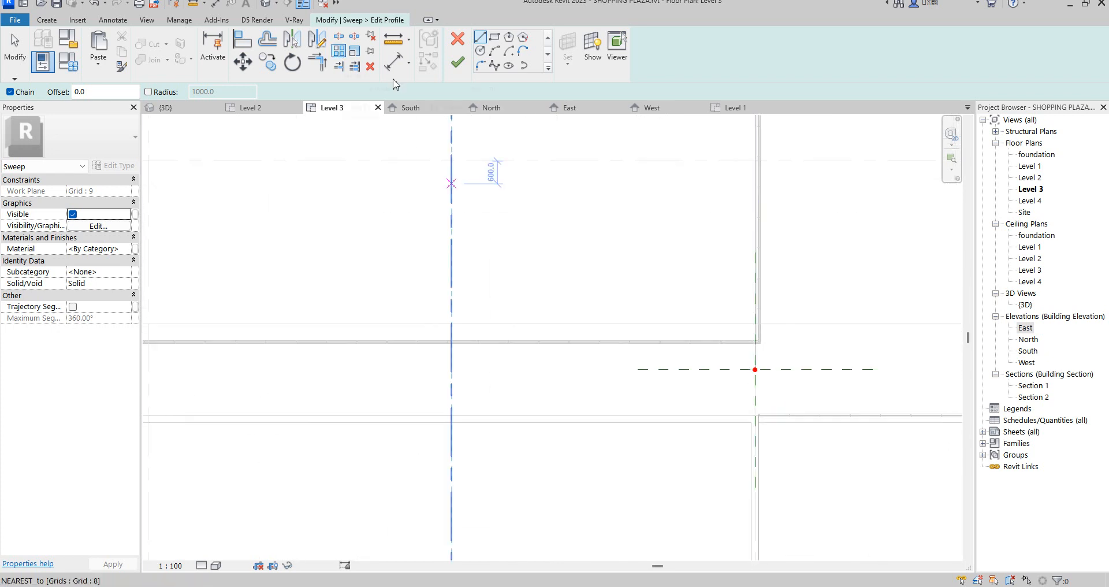
pyautogui.click(481, 50)
pyautogui.scroll(2, 757, 374)
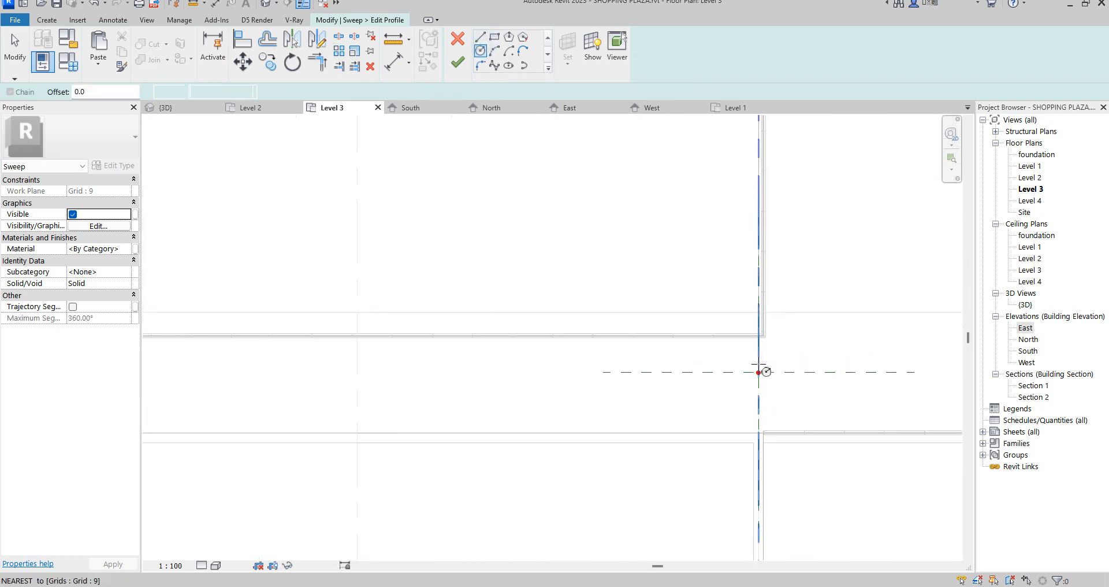
pyautogui.click(758, 375)
pyautogui.scroll(4, 756, 373)
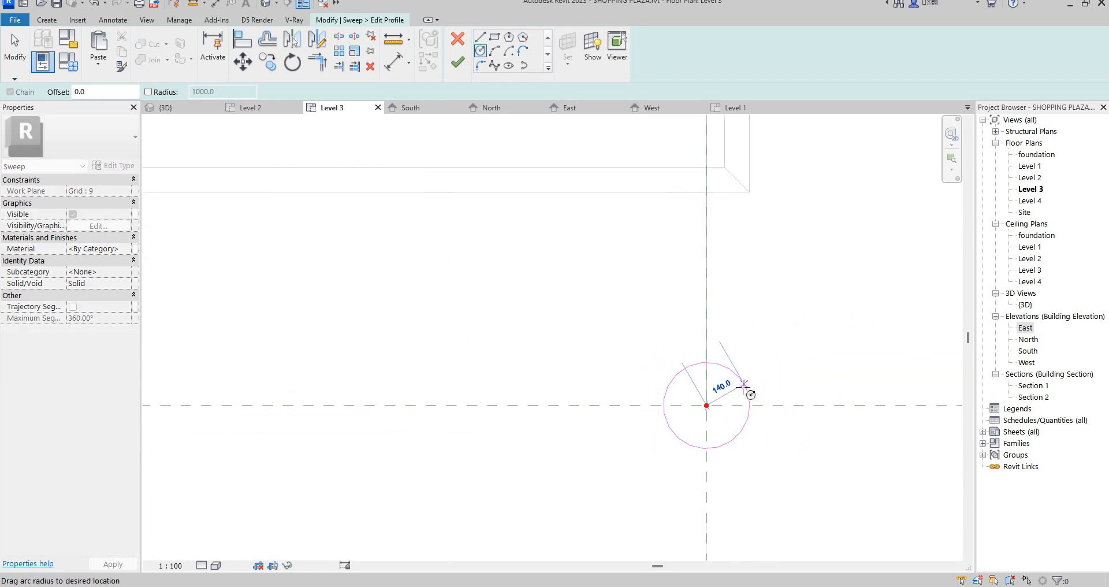
pyautogui.scroll(2, 722, 412)
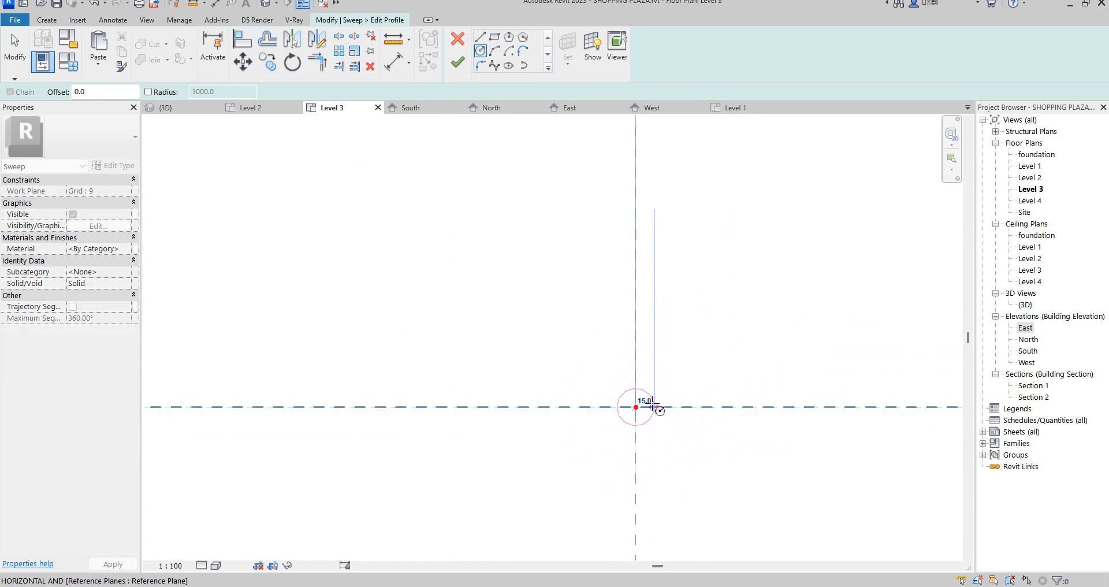
pyautogui.scroll(2, 654, 408)
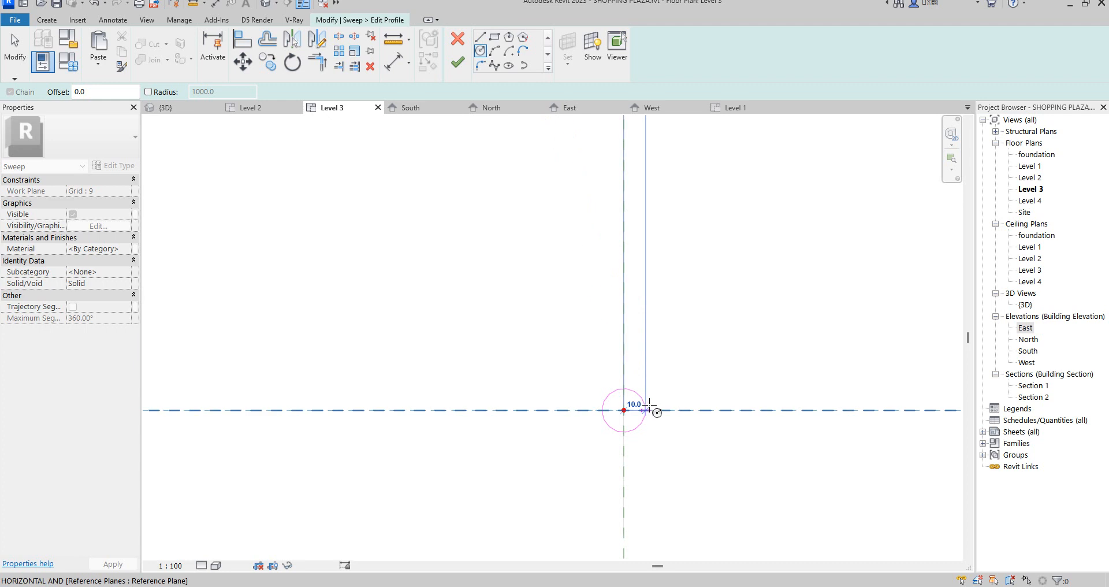
pyautogui.click(657, 412)
pyautogui.scroll(-2, 687, 347)
pyautogui.rightClick(714, 264)
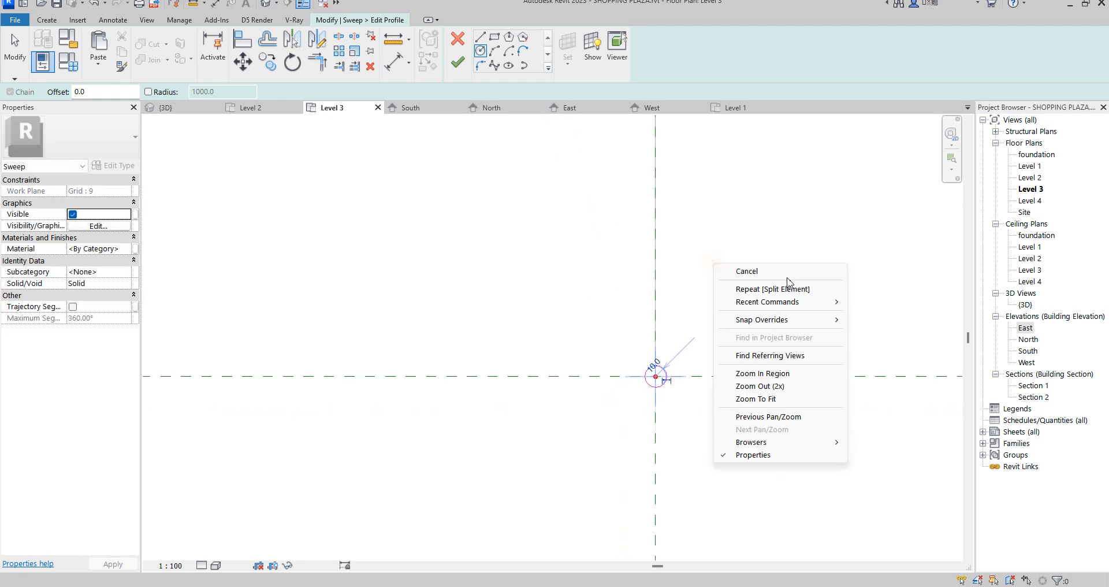
pyautogui.click(745, 271)
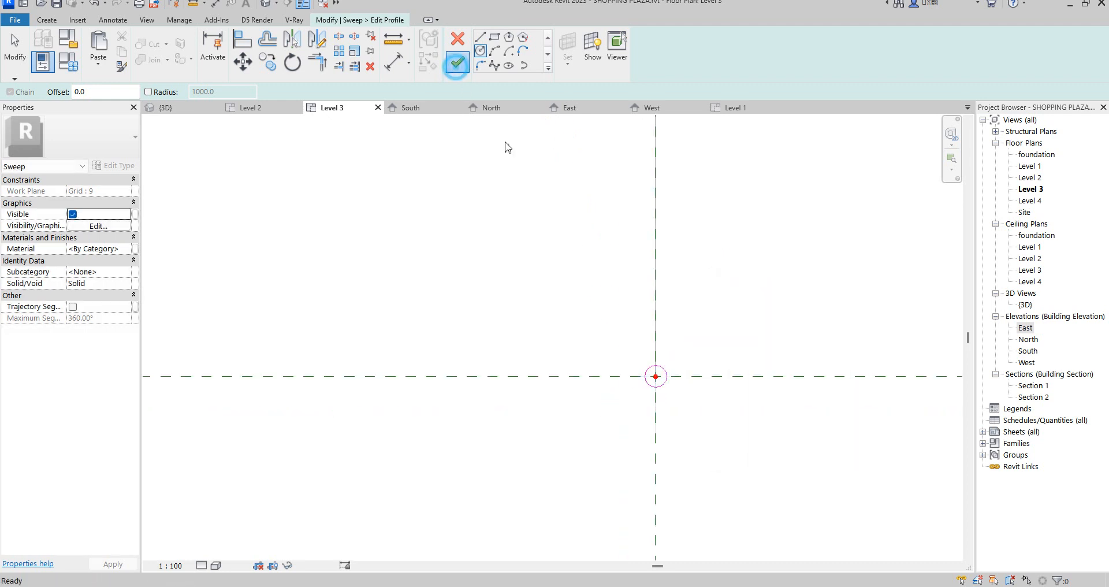
# Step: Finish the profile and the sweep, and inspect the resulting rod in the 3D view
pyautogui.click(457, 64)
pyautogui.click(462, 65)
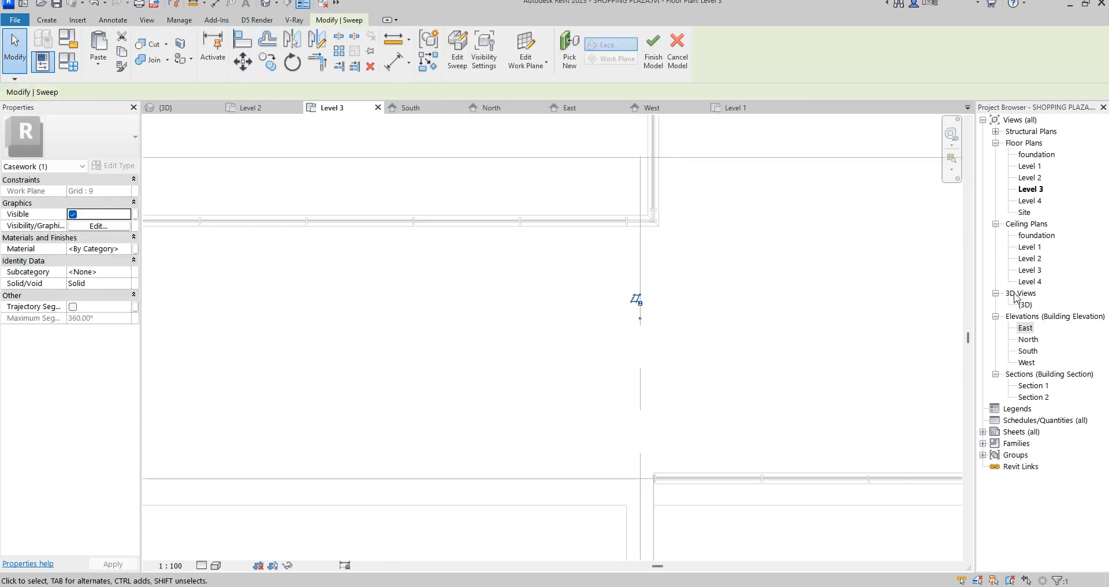
pyautogui.doubleClick(1025, 305)
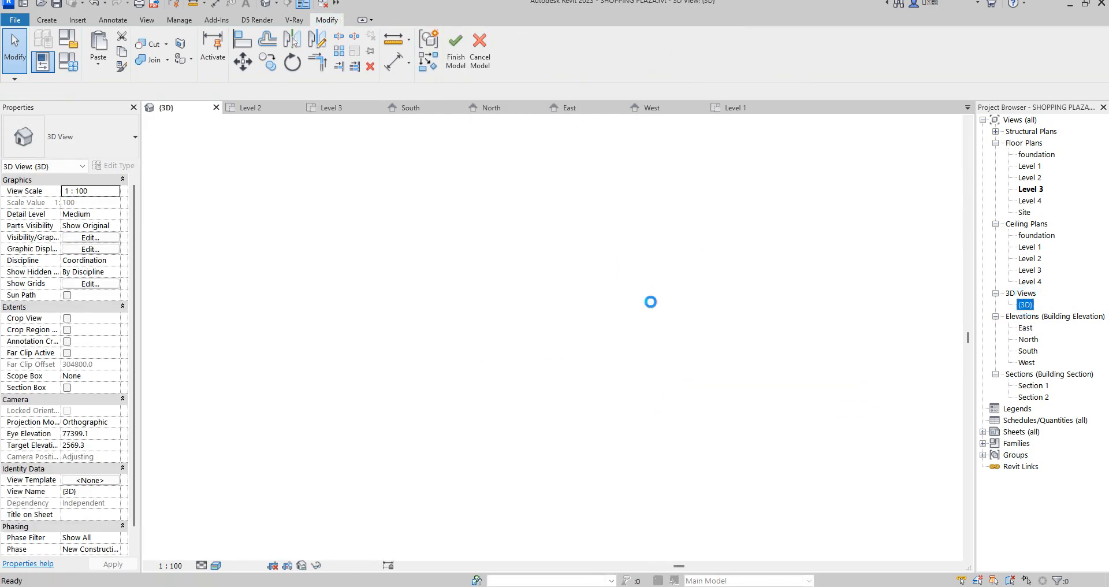
pyautogui.scroll(10, 485, 296)
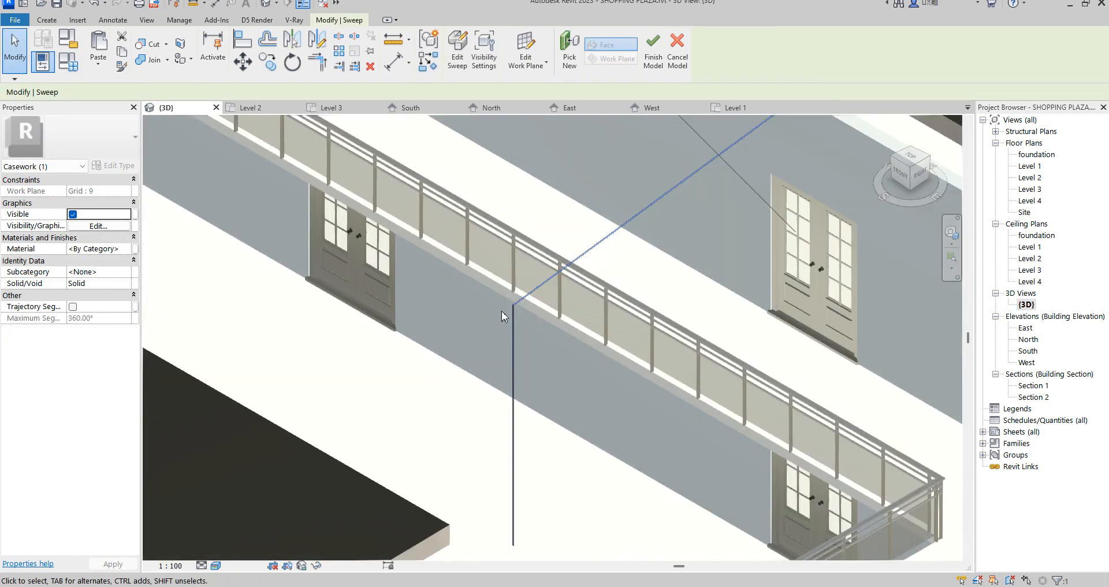
pyautogui.scroll(-8, 496, 306)
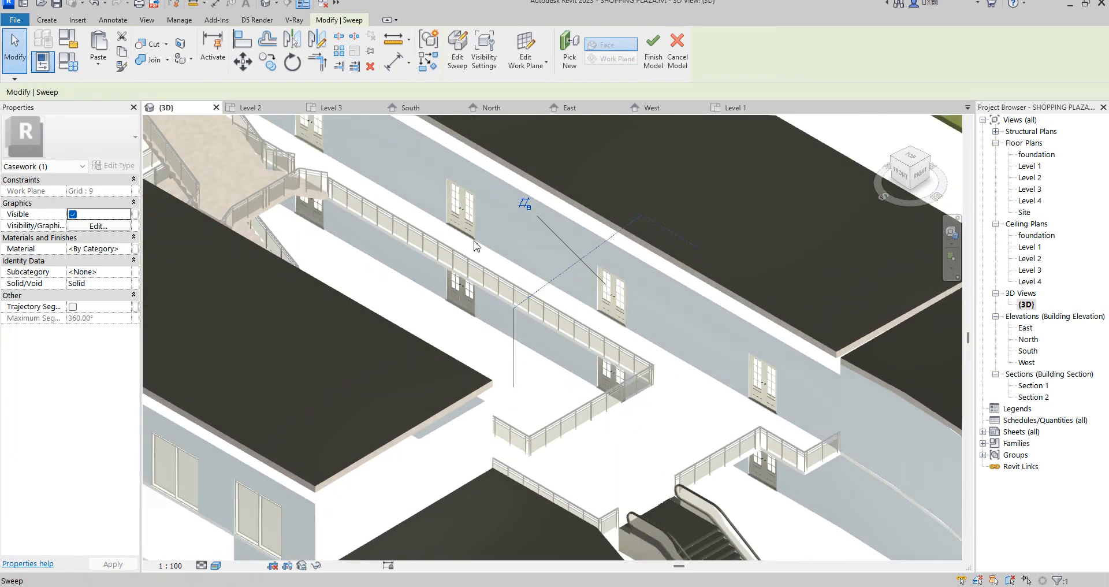
# Step: Reopen the sweep for editing in the 3D view and open its sketched profile
pyautogui.doubleClick(514, 200)
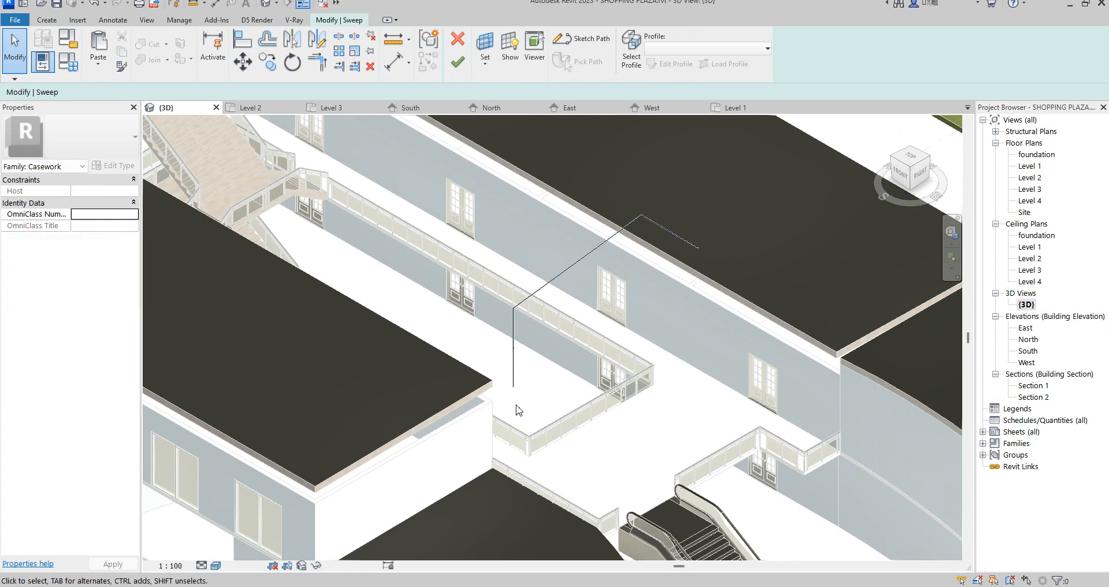
pyautogui.scroll(2, 517, 407)
pyautogui.click(514, 340)
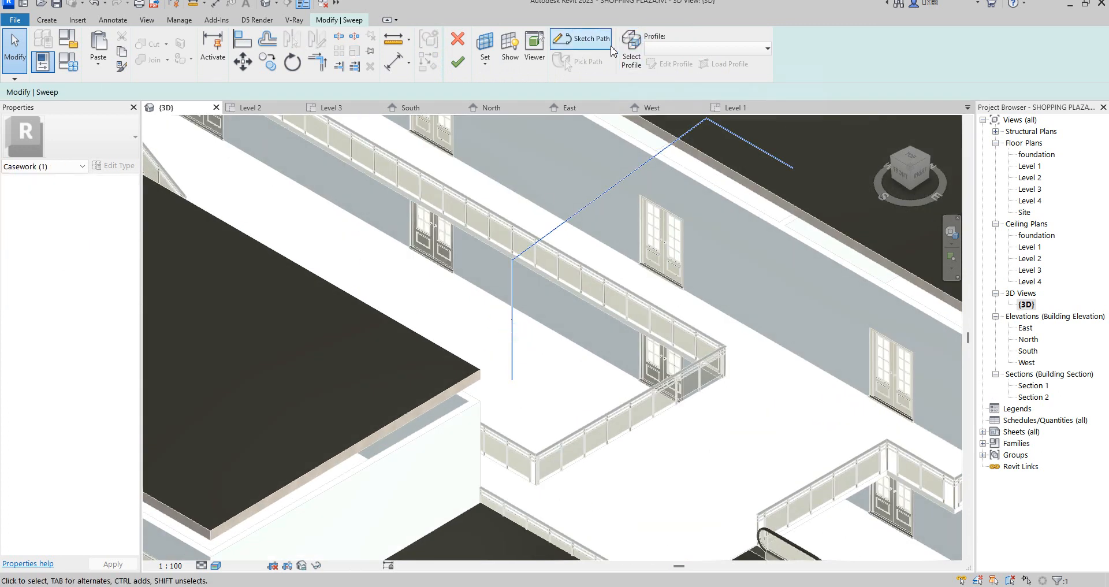
pyautogui.click(632, 61)
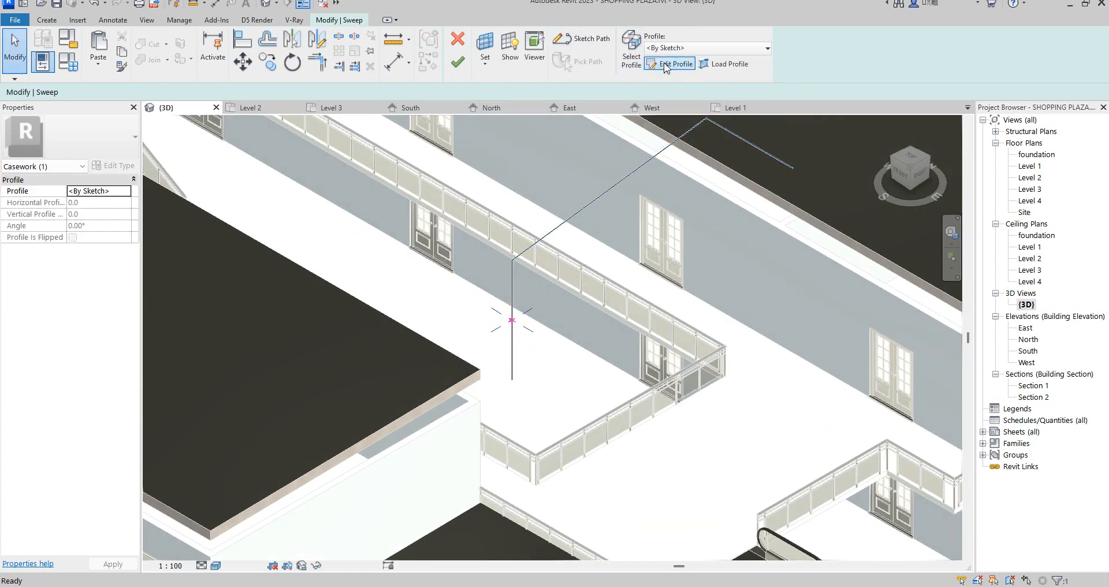
pyautogui.click(670, 63)
# Step: Set the profile circle's radius to 20 and finish the profile and the sweep
pyautogui.scroll(3, 518, 347)
pyautogui.scroll(5, 518, 347)
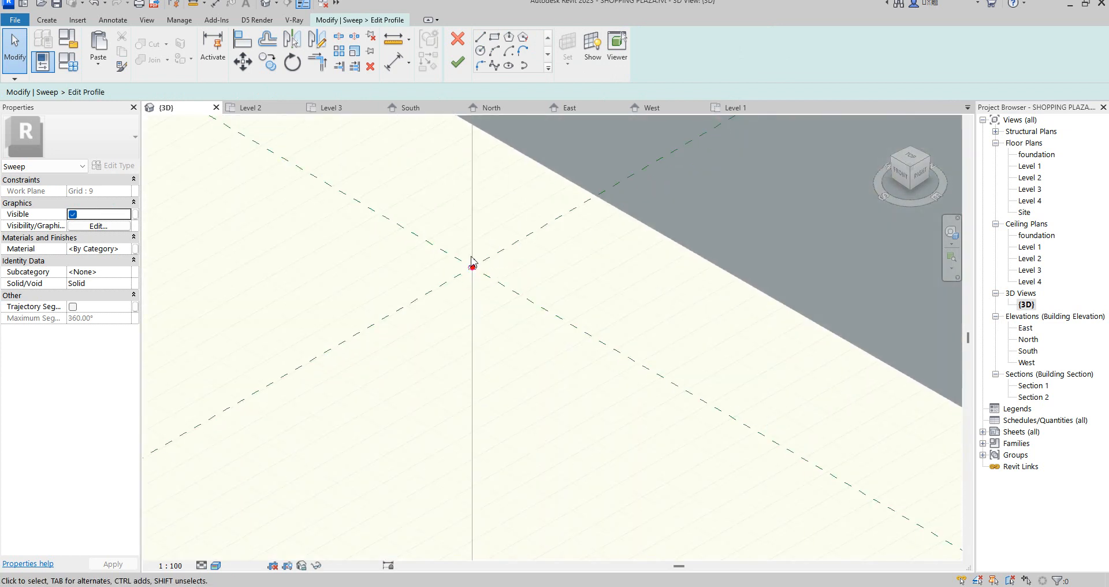
pyautogui.click(484, 296)
pyautogui.click(471, 283)
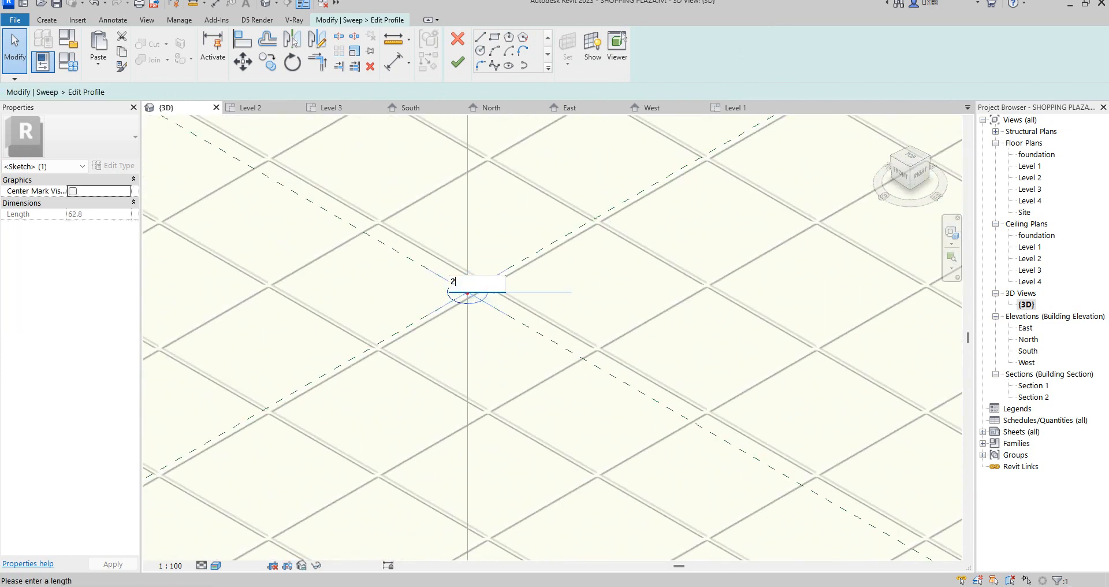
pyautogui.write('20')
pyautogui.press('Return')
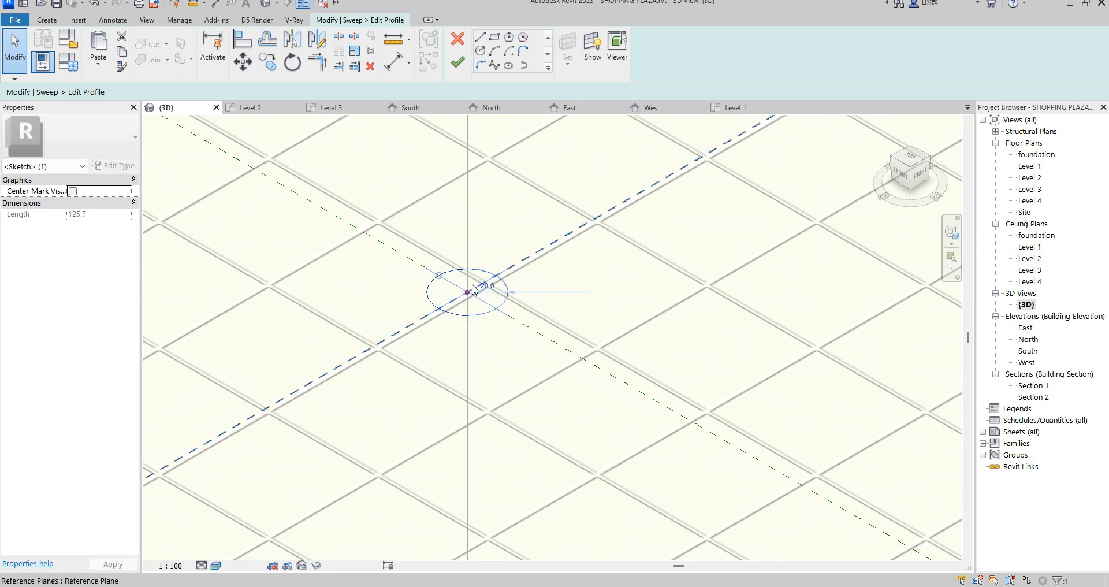
pyautogui.click(458, 62)
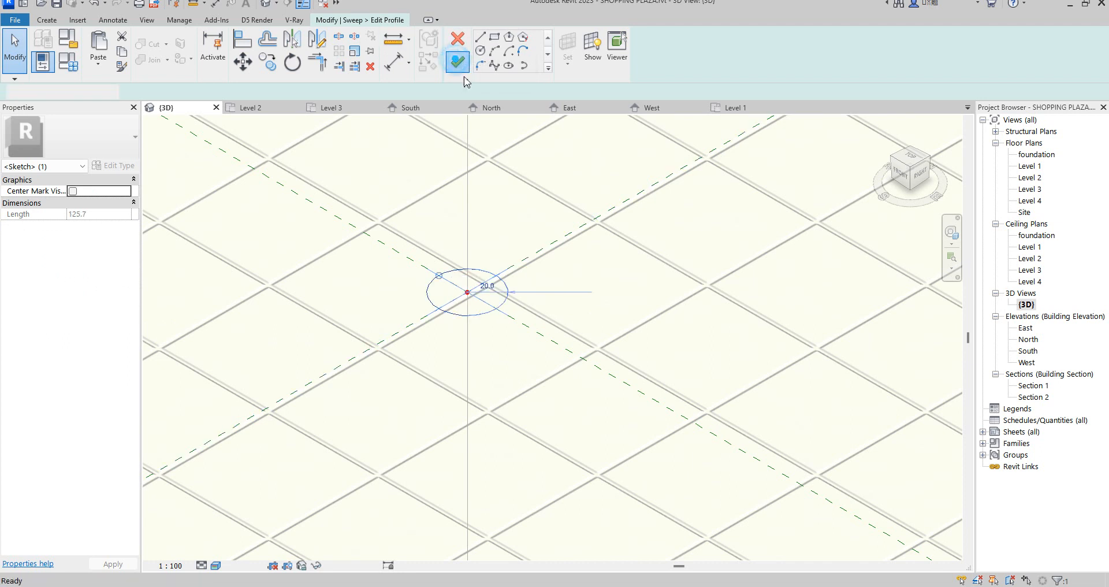
pyautogui.scroll(-2, 523, 325)
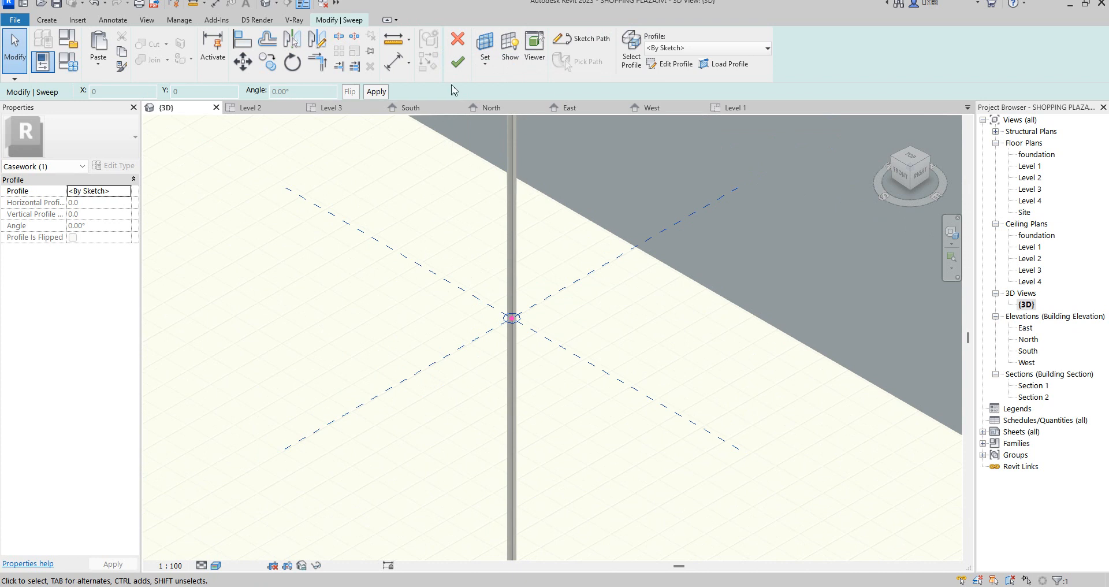
pyautogui.click(457, 61)
# Step: Examine how the sweep spans between the roofs from the right side and from the top
pyautogui.scroll(-8, 550, 387)
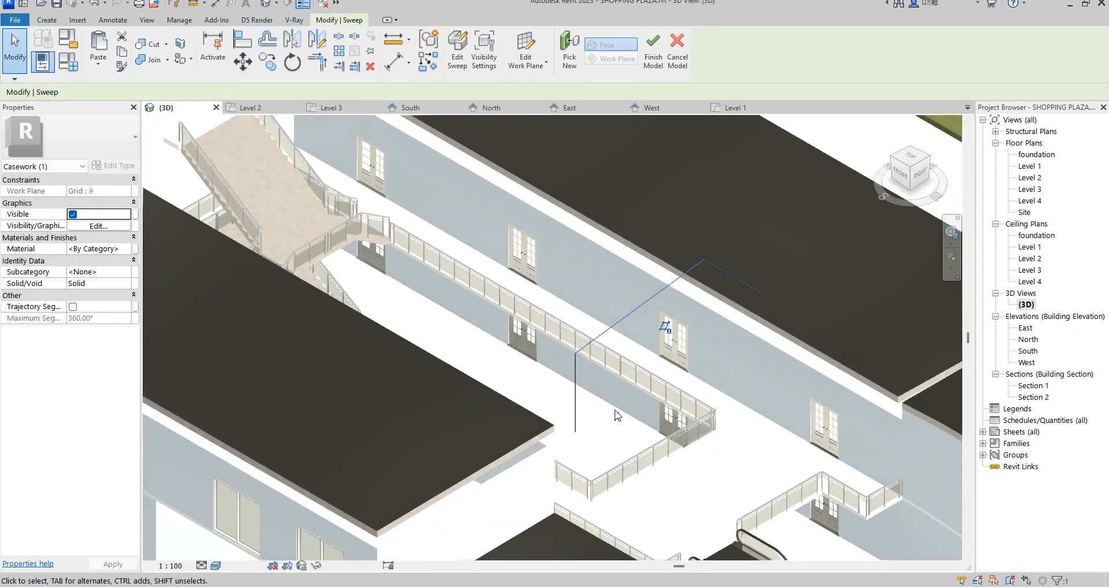
pyautogui.scroll(3, 781, 260)
pyautogui.scroll(-4, 780, 260)
pyautogui.scroll(1, 838, 219)
pyautogui.click(924, 175)
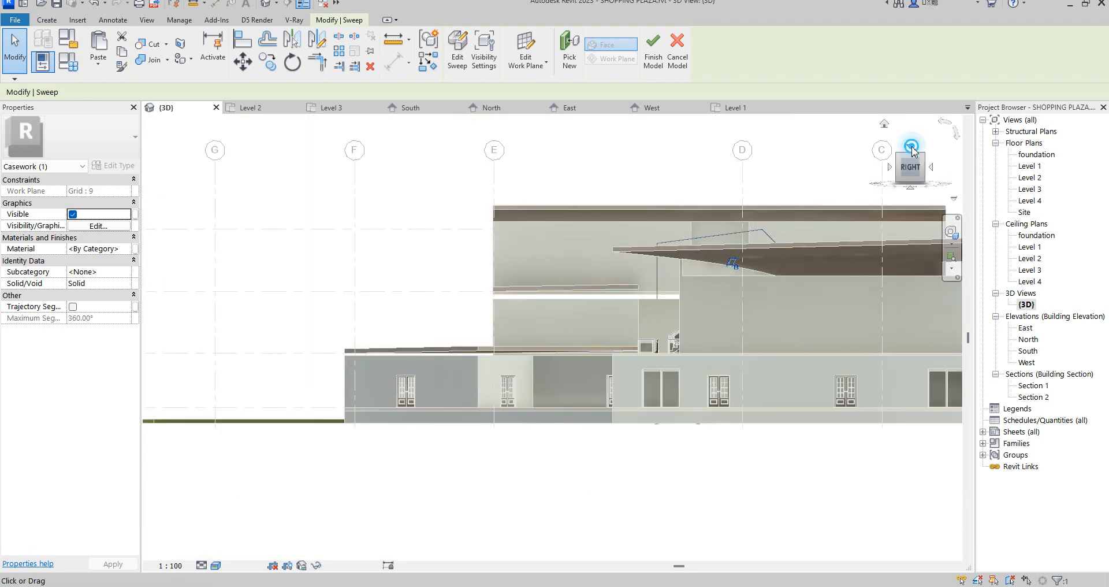
pyautogui.click(911, 148)
pyautogui.scroll(1, 618, 360)
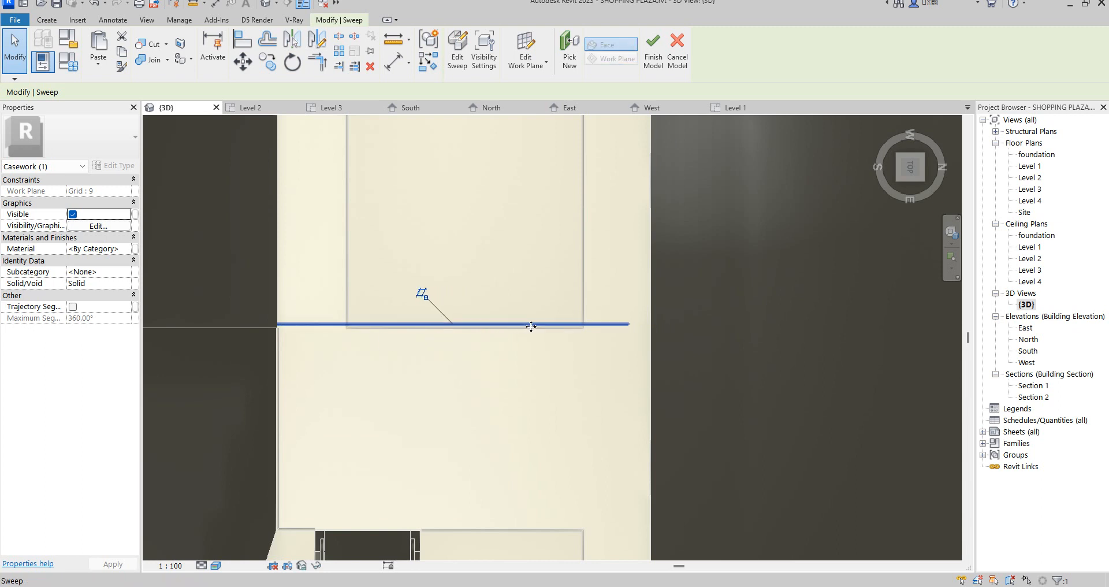
pyautogui.scroll(-3, 653, 334)
pyautogui.scroll(-3, 654, 332)
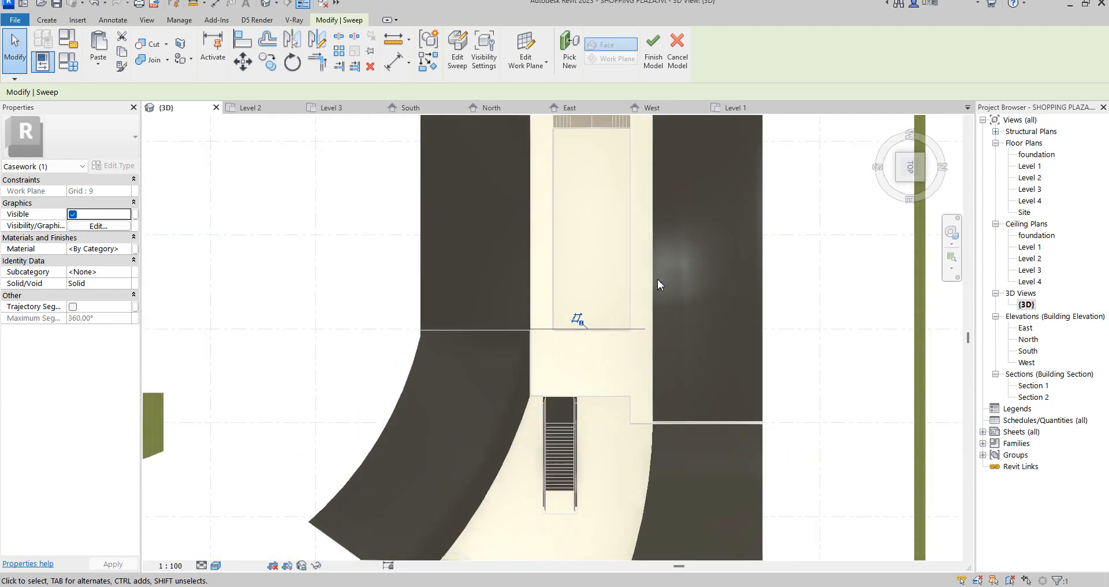
# Step: Reopen the sweep's path sketch, select its descending segment and show it in the East elevation
pyautogui.click(457, 65)
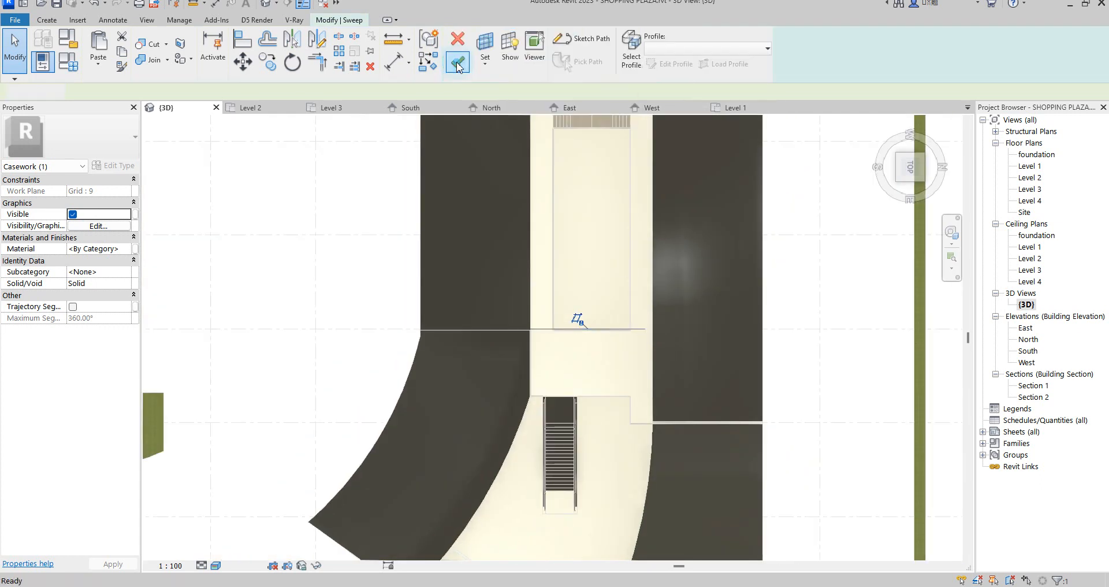
pyautogui.click(582, 40)
pyautogui.click(639, 329)
pyautogui.scroll(3, 641, 332)
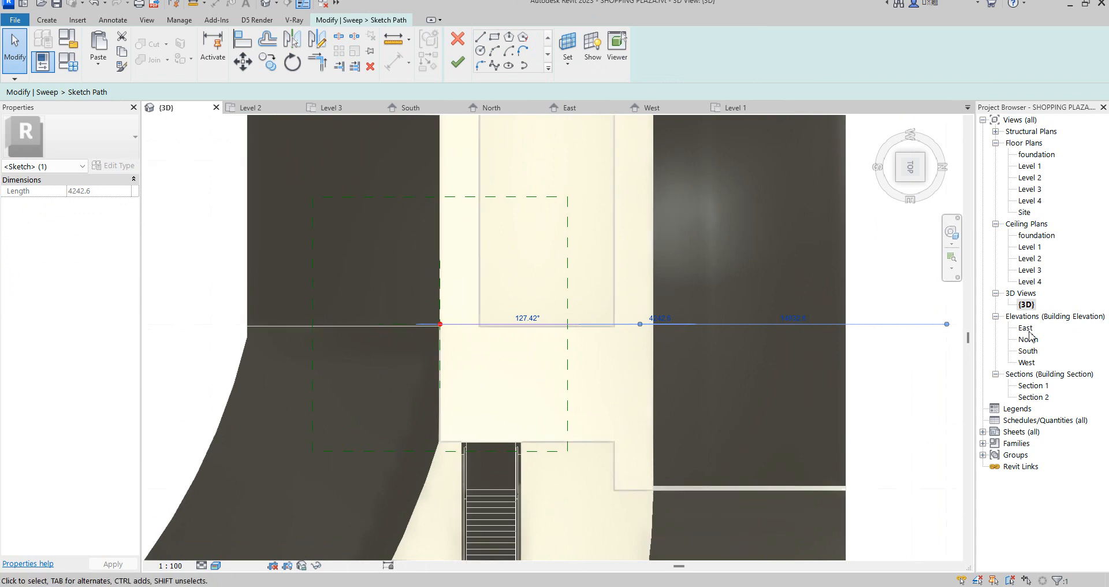
pyautogui.doubleClick(1028, 351)
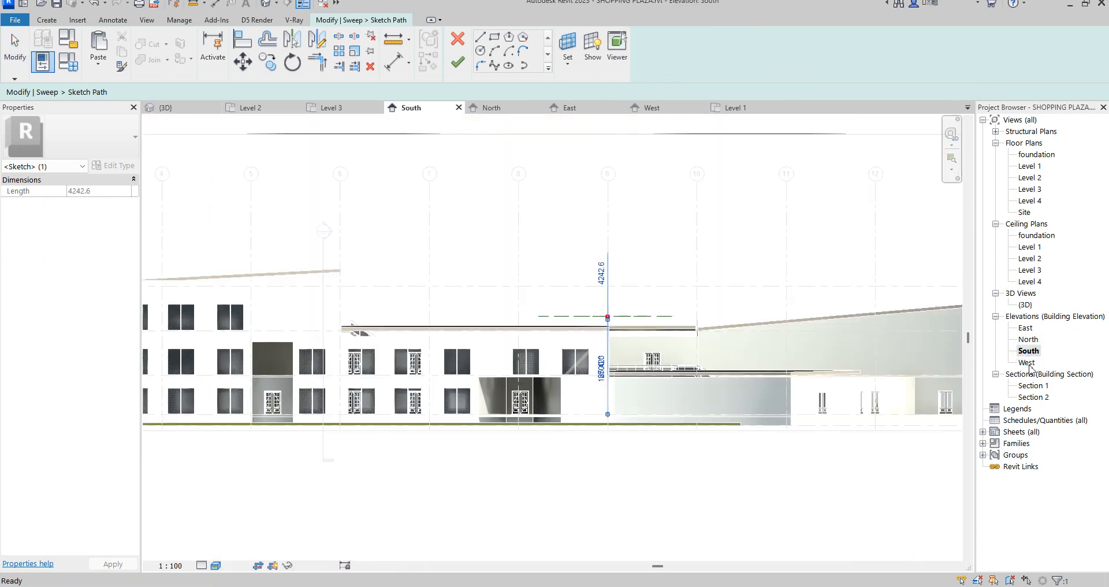
pyautogui.doubleClick(1026, 328)
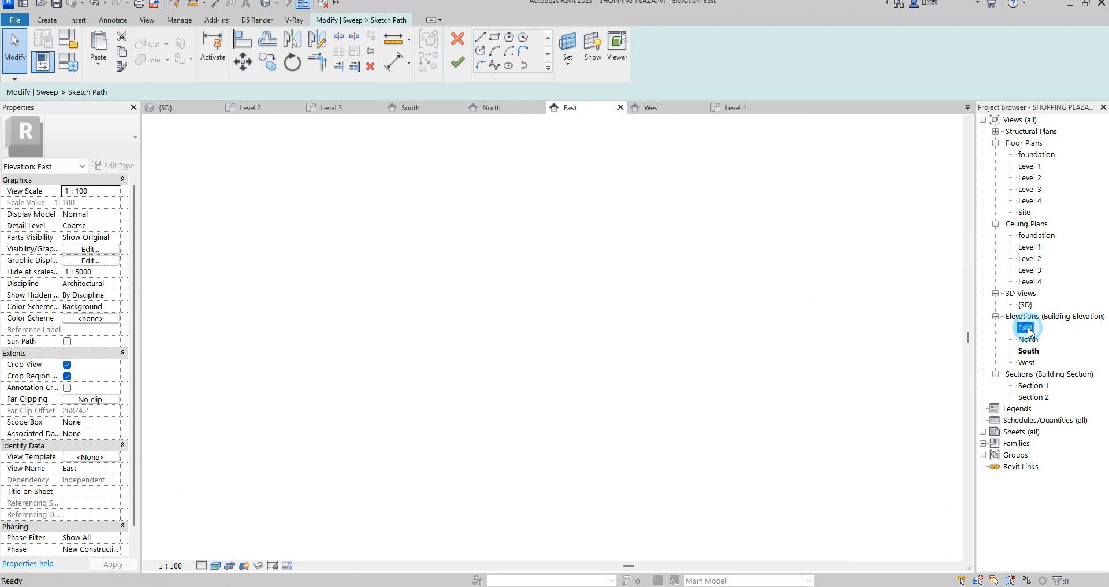
# Step: Stretch the descending segment's lower end farther along the wall top, making the segment about 5685 long
pyautogui.scroll(6, 687, 270)
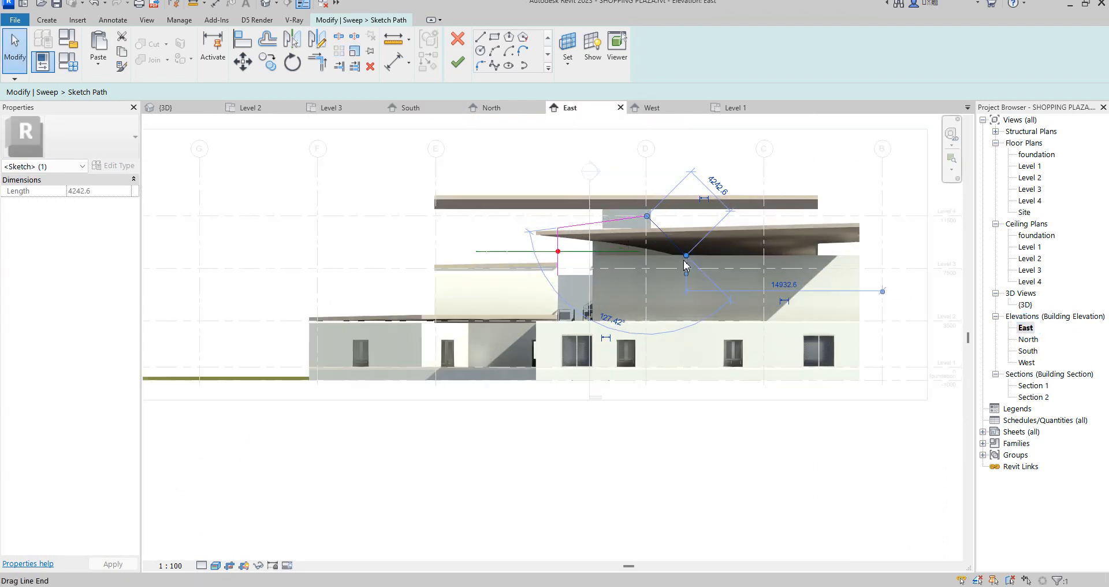
pyautogui.moveTo(692, 254)
pyautogui.mouseDown()
pyautogui.moveTo(738, 236)
pyautogui.moveTo(743, 252)
pyautogui.mouseUp()
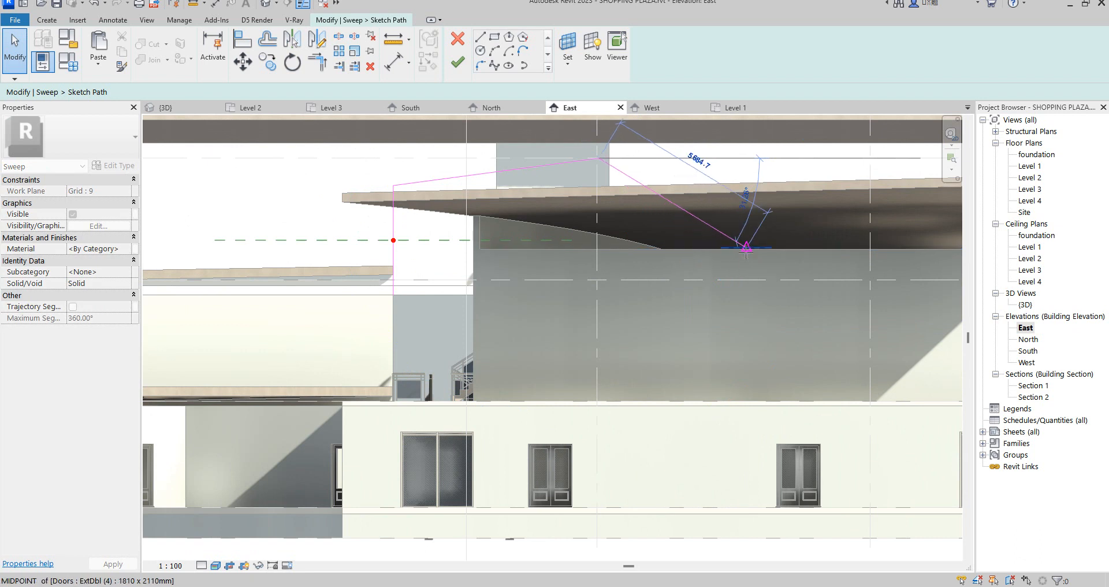
pyautogui.scroll(-4, 734, 344)
pyautogui.scroll(3, 728, 281)
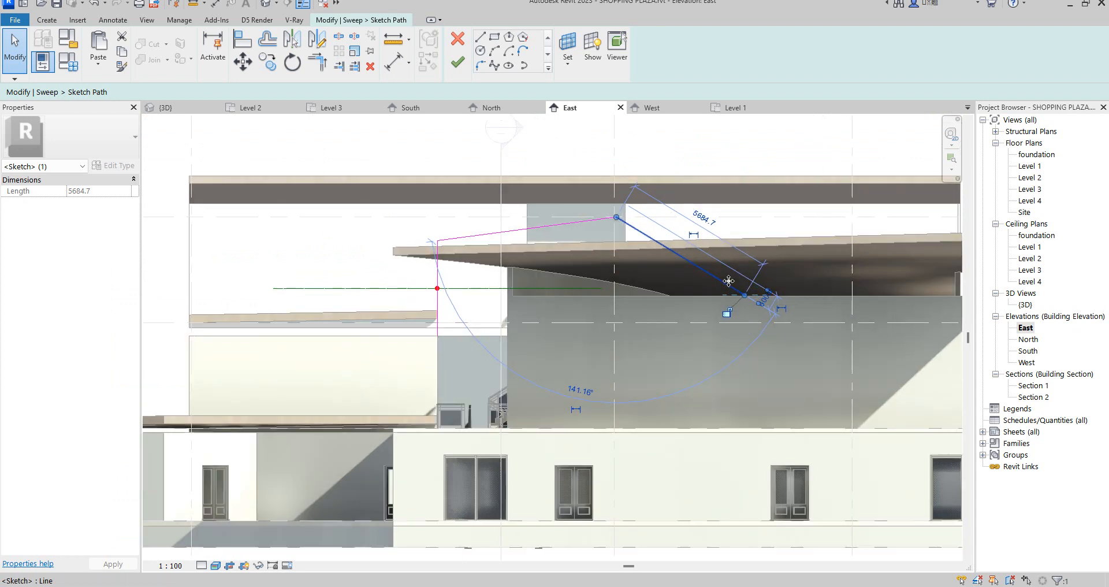
# Step: Raise the path's two slanted segments together until the descending one's lower end reaches the sloping concrete roof's top surface
pyautogui.keyDown('ctrl'); pyautogui.click(555, 226); pyautogui.keyUp('ctrl')
pyautogui.press('Up')
pyautogui.press('Up')
pyautogui.press('Up')
pyautogui.press('Up')
pyautogui.press('Up')
pyautogui.press('Up')
pyautogui.press('Up')
pyautogui.press('Up')
pyautogui.press('Up')
pyautogui.press('Up')
pyautogui.press('Up')
pyautogui.press('Up')
pyautogui.press('Up')
pyautogui.press('Up')
pyautogui.press('Up')
pyautogui.press('Up')
pyautogui.press('Up')
pyautogui.press('Up')
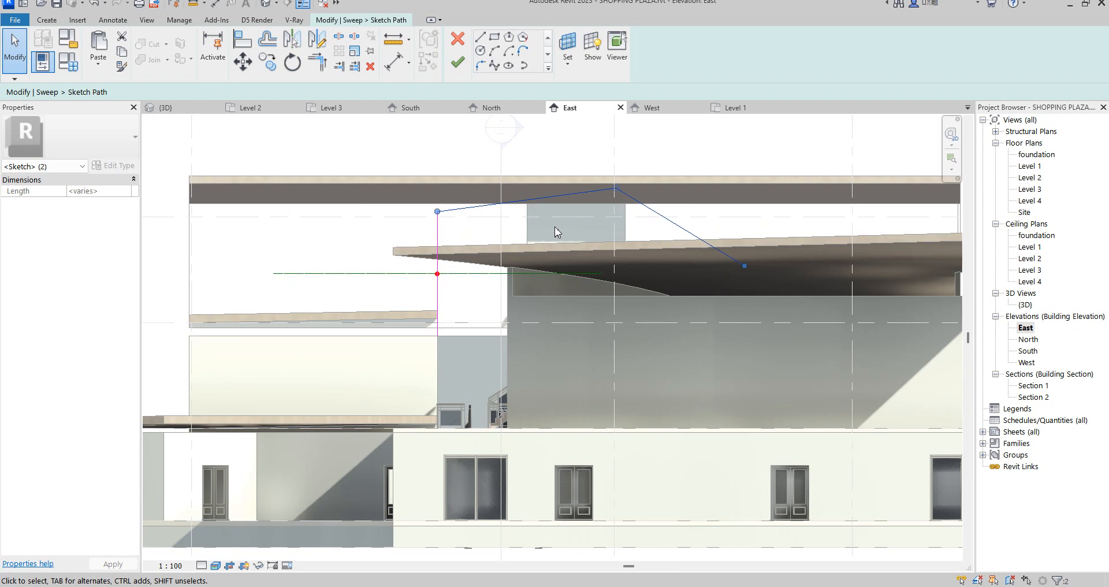
pyautogui.press('Up')
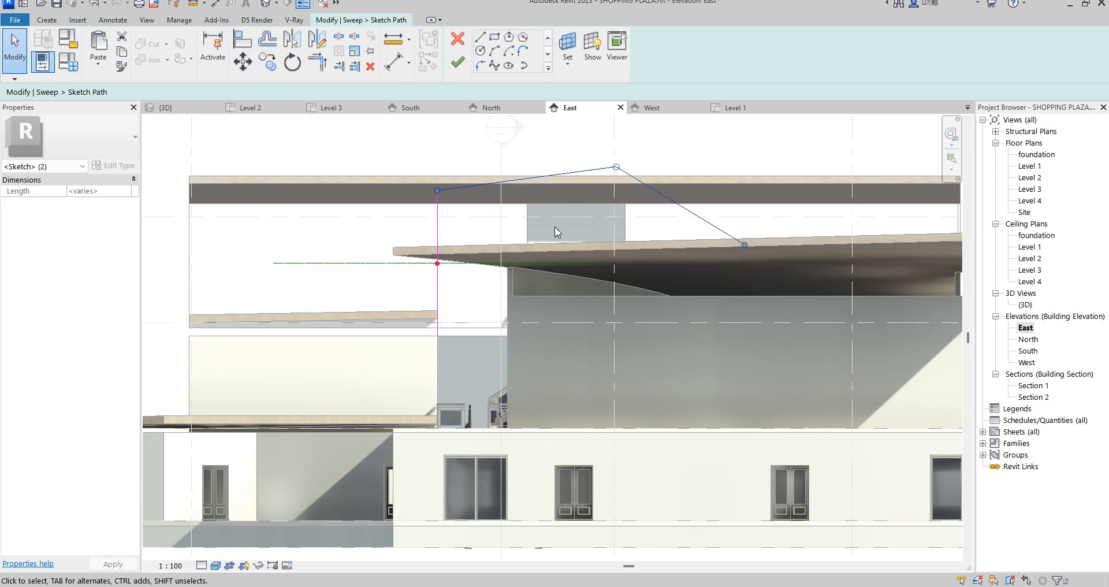
pyautogui.press('Up')
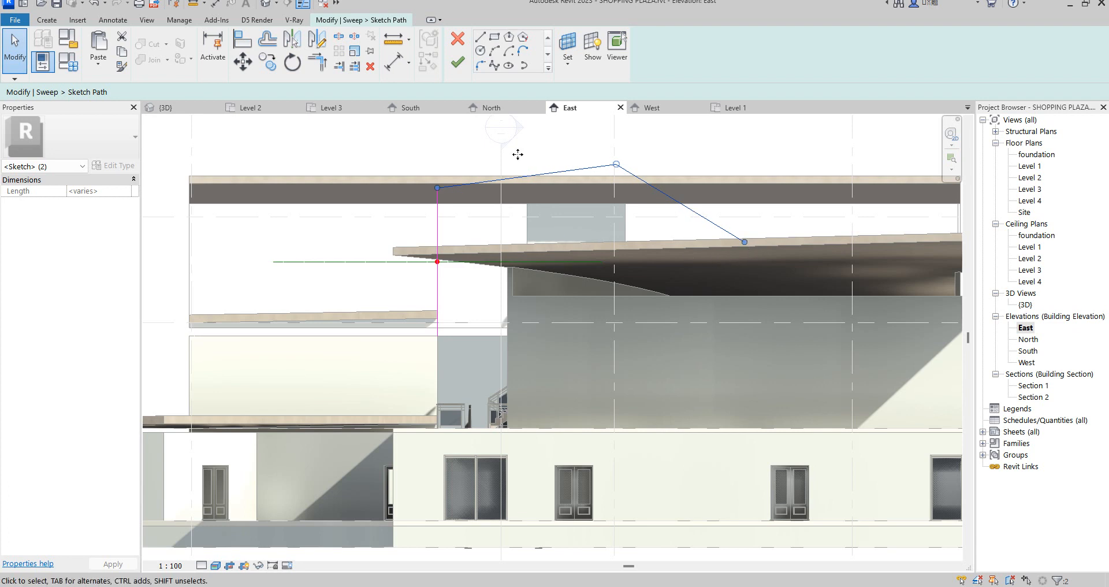
# Step: Examine the path's descending segment and its end point against the shop walls in the Level 2 plan
pyautogui.click(479, 42)
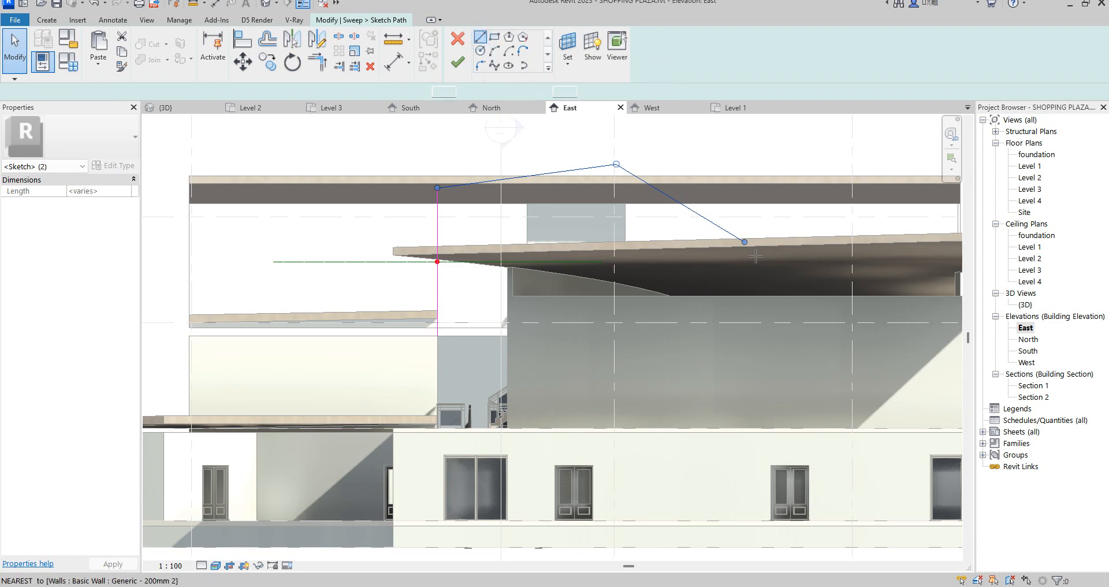
pyautogui.doubleClick(1031, 177)
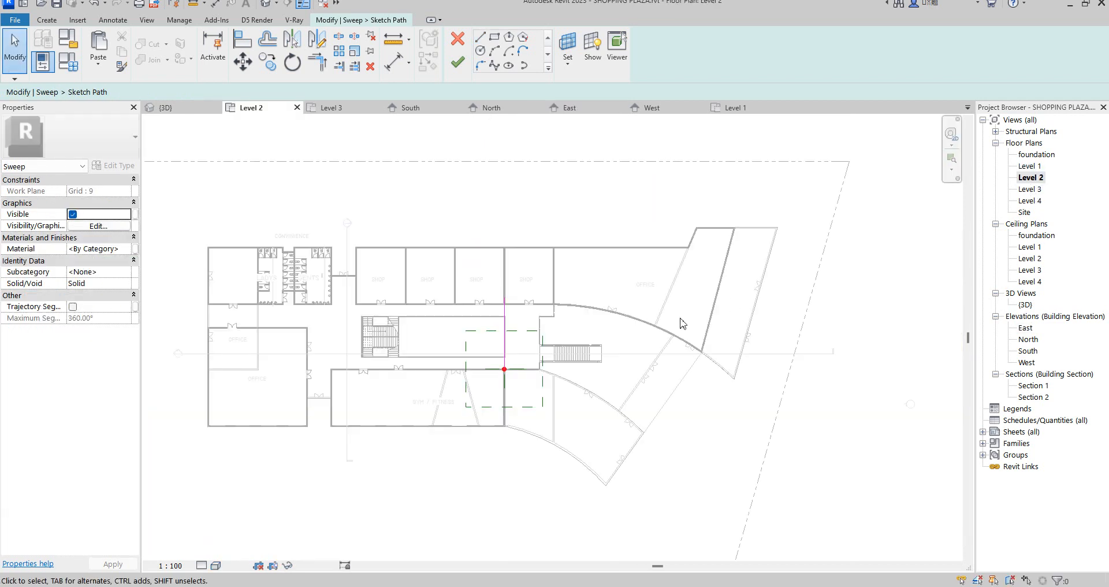
pyautogui.scroll(8, 523, 312)
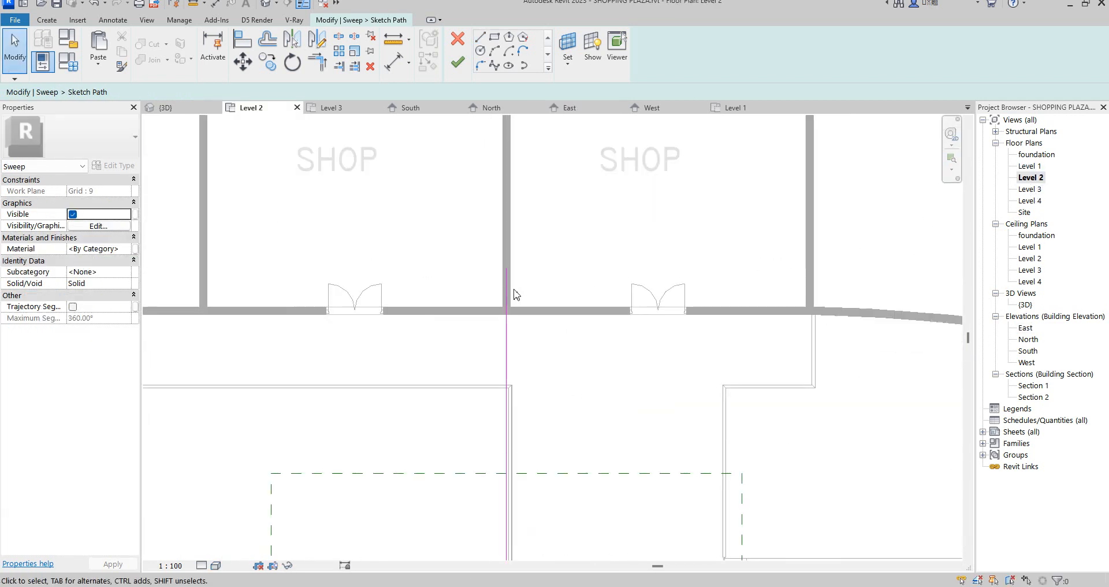
pyautogui.click(507, 294)
pyautogui.click(506, 272)
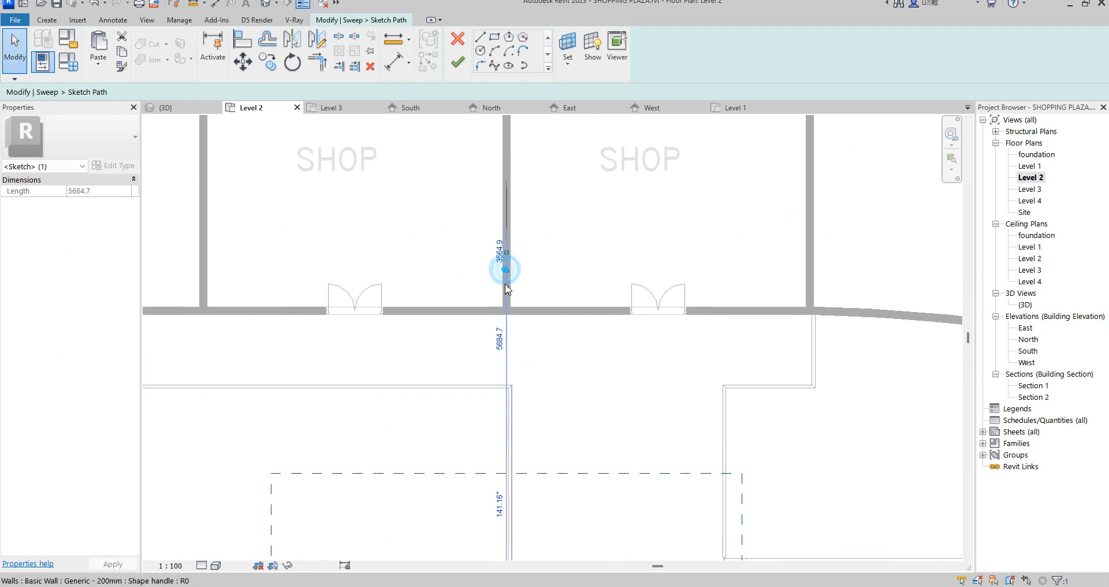
pyautogui.click(535, 220)
pyautogui.click(507, 289)
pyautogui.scroll(-3, 511, 313)
pyautogui.scroll(2, 511, 319)
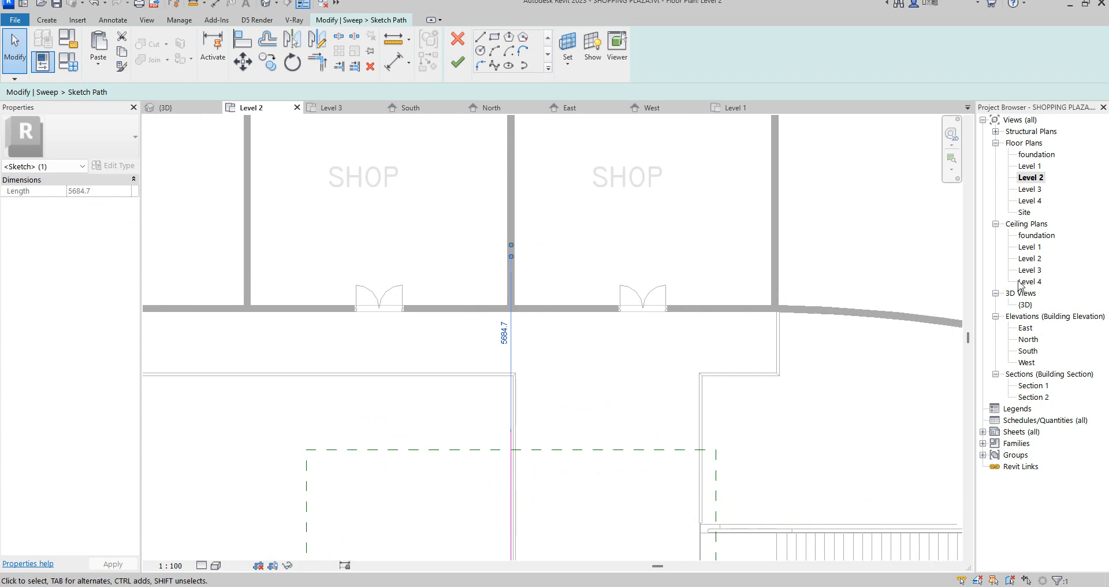
pyautogui.scroll(-5, 802, 276)
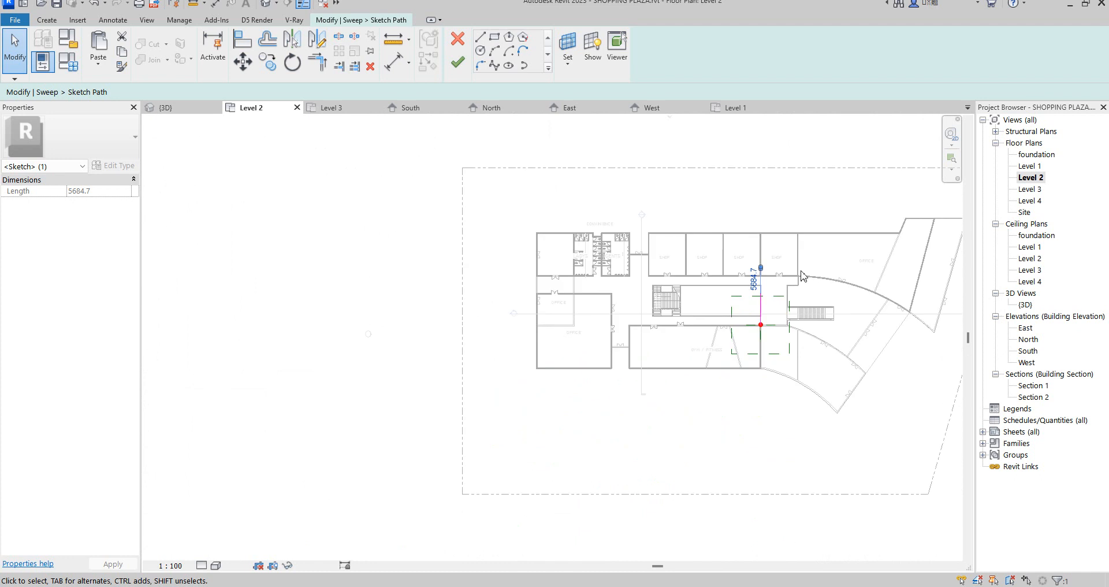
pyautogui.scroll(3, 531, 286)
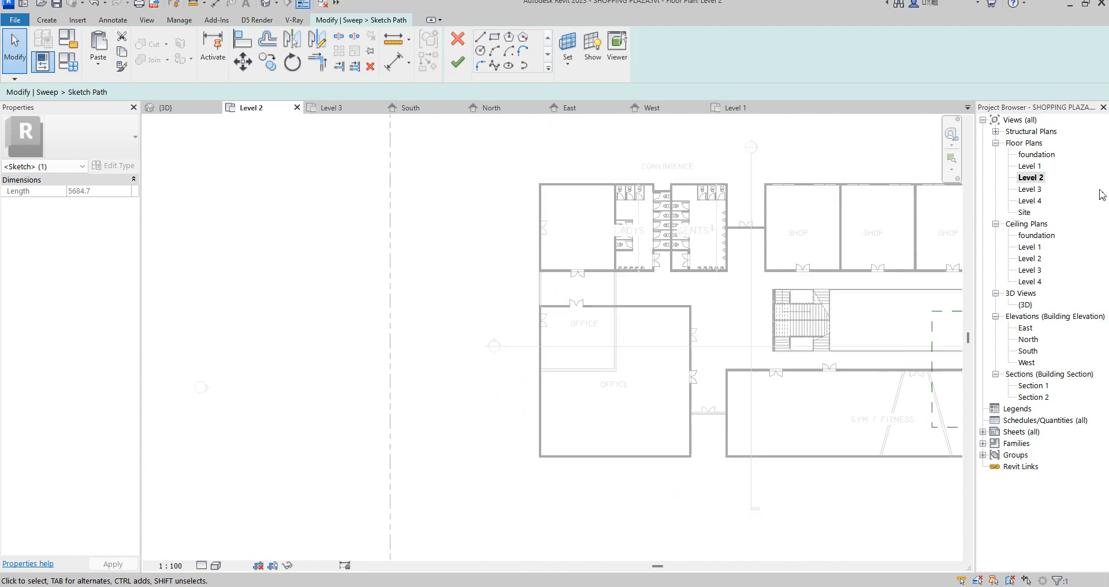
# Step: Examine where the path's descending segment ends in the Level 3, Level 4 and Level 1 floor plans
pyautogui.doubleClick(1029, 189)
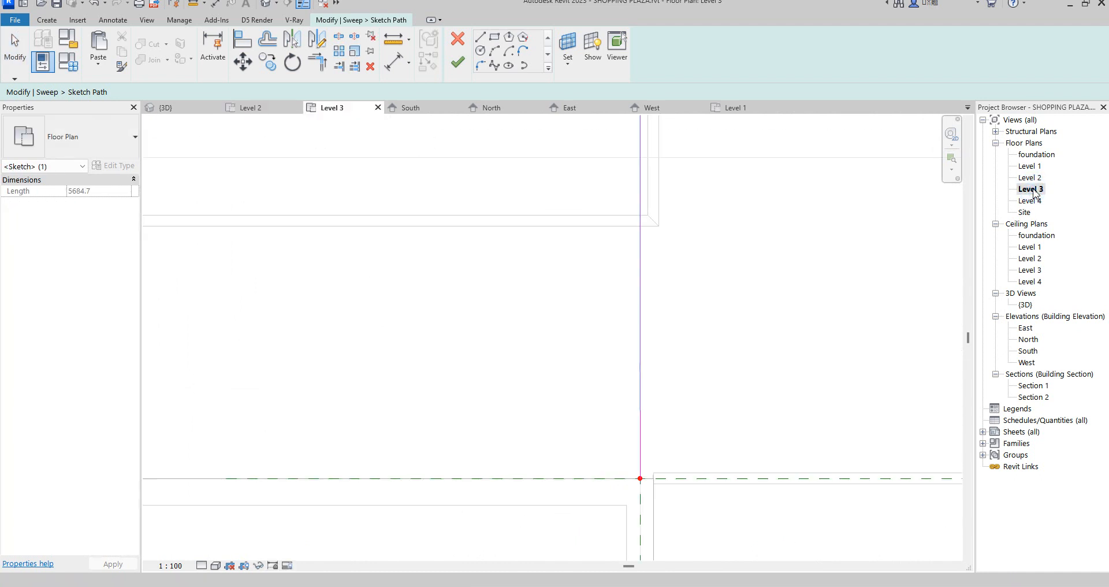
pyautogui.scroll(-5, 713, 311)
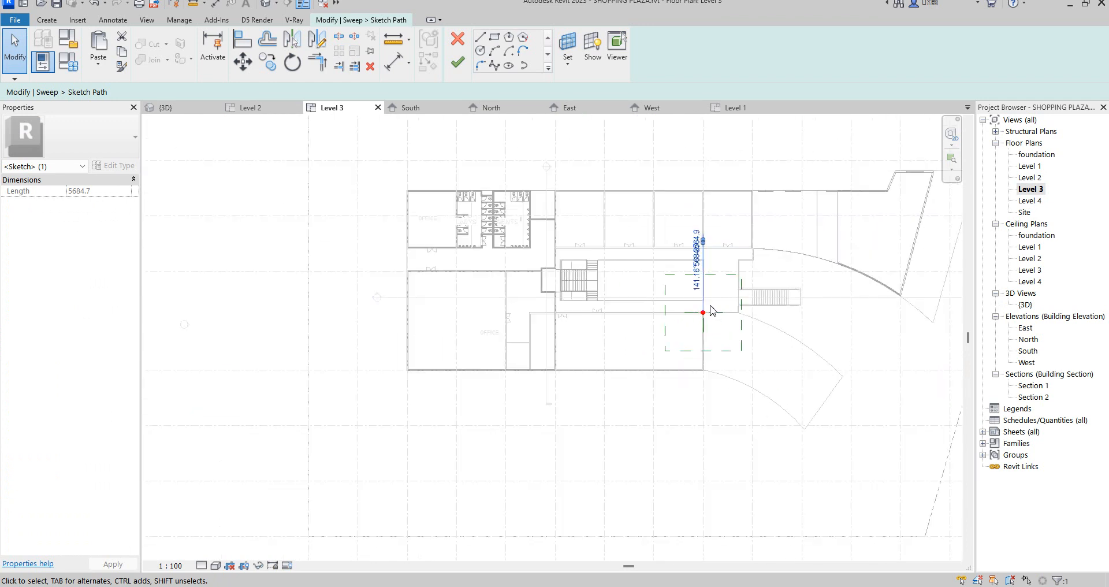
pyautogui.doubleClick(1031, 202)
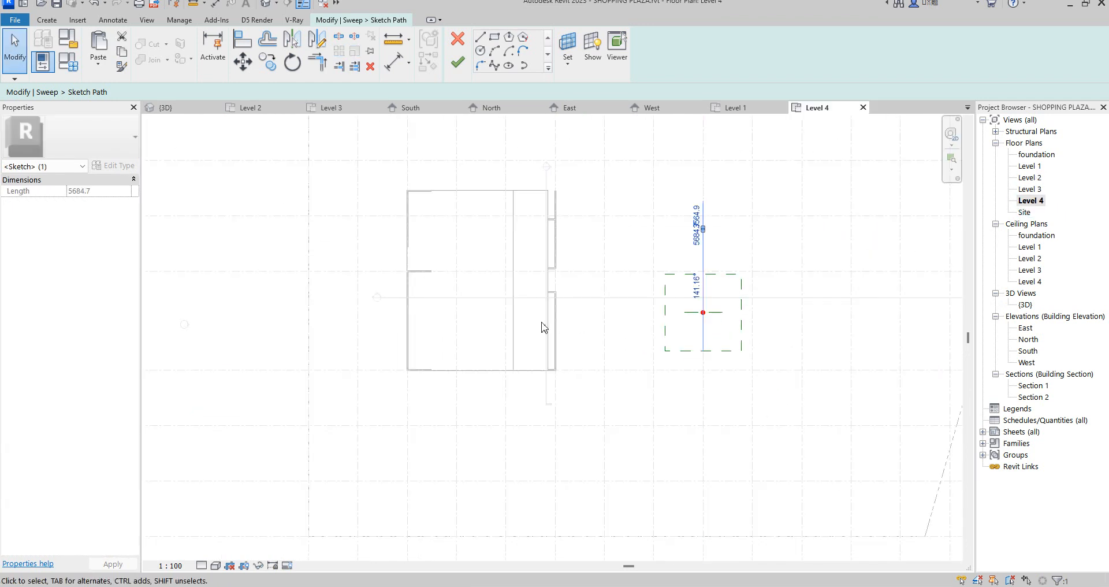
pyautogui.scroll(4, 719, 293)
pyautogui.click(737, 279)
pyautogui.scroll(-4, 720, 303)
pyautogui.scroll(-2, 720, 302)
pyautogui.scroll(2, 718, 257)
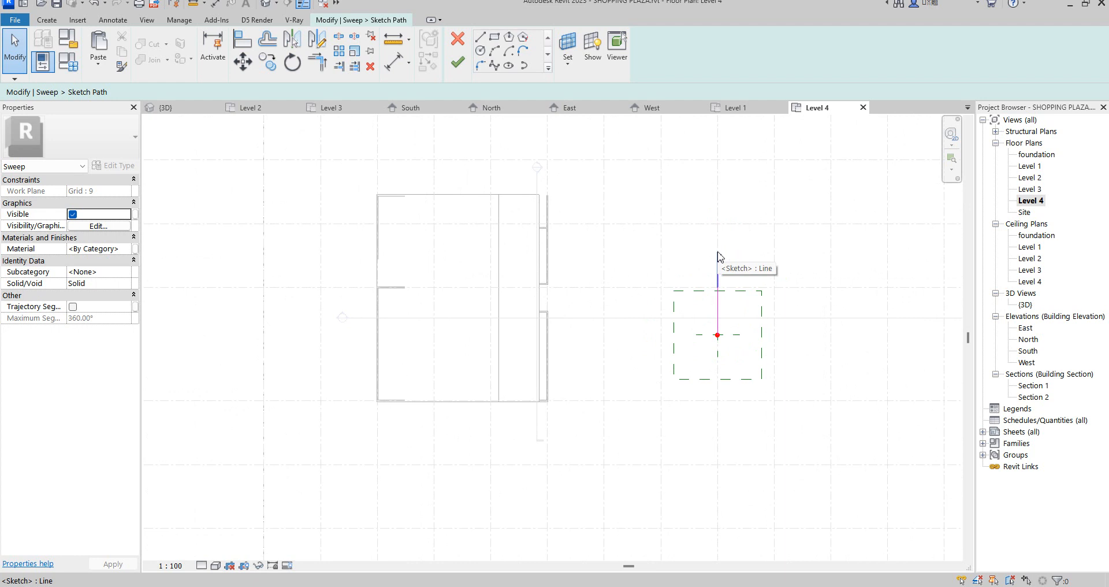
pyautogui.doubleClick(1030, 165)
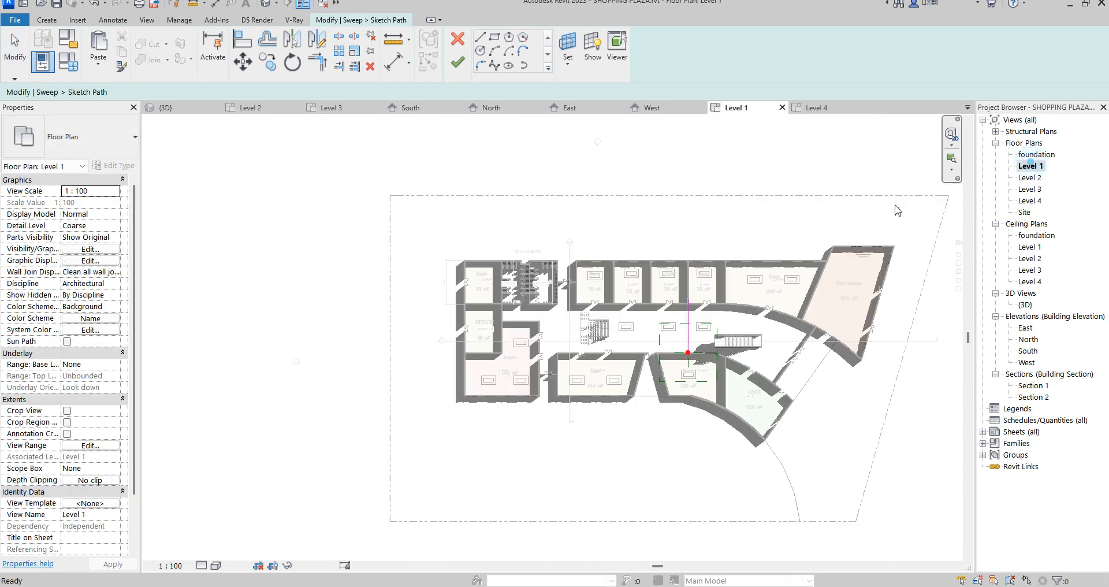
pyautogui.scroll(6, 693, 312)
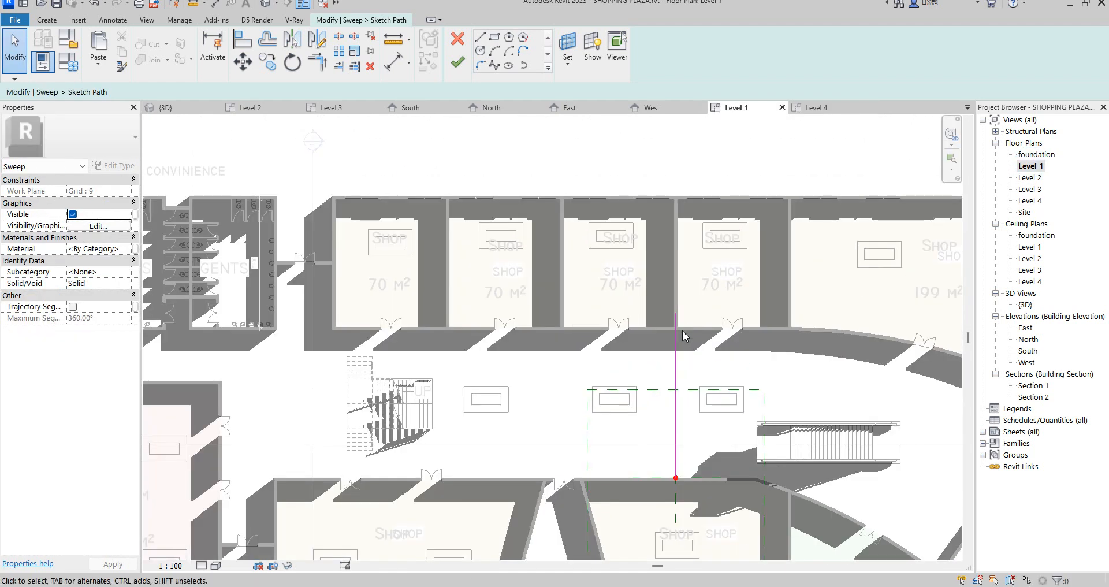
pyautogui.scroll(2, 677, 341)
pyautogui.click(674, 341)
pyautogui.scroll(1, 675, 311)
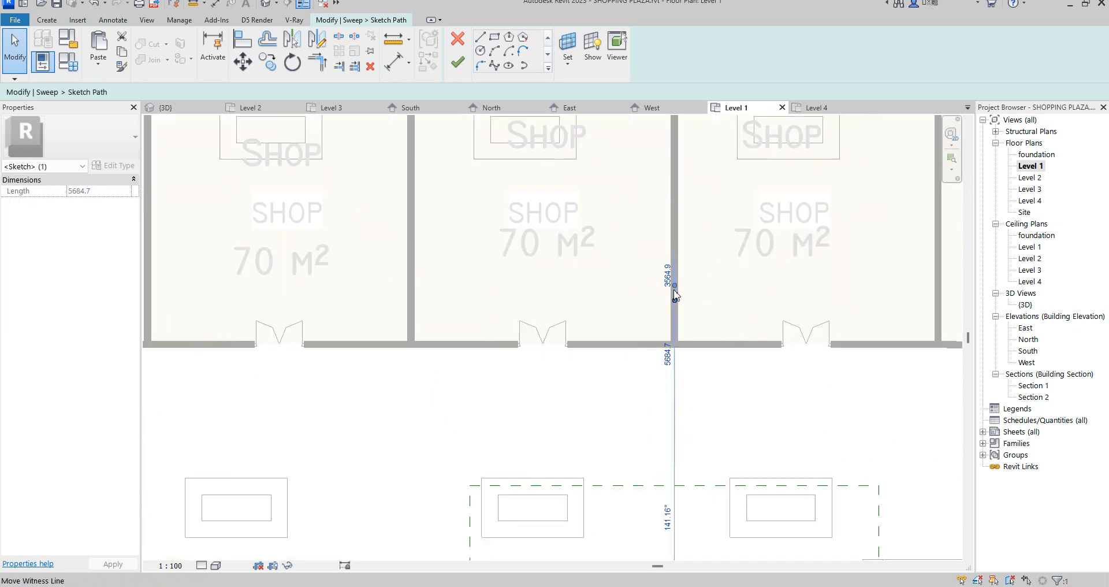
pyautogui.scroll(1, 675, 294)
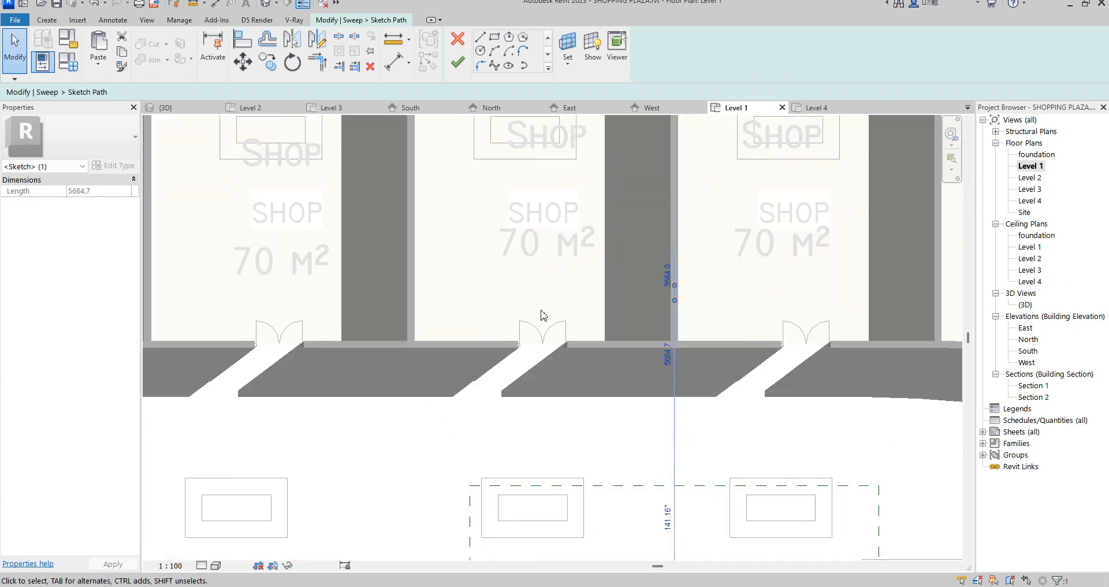
pyautogui.click(395, 42)
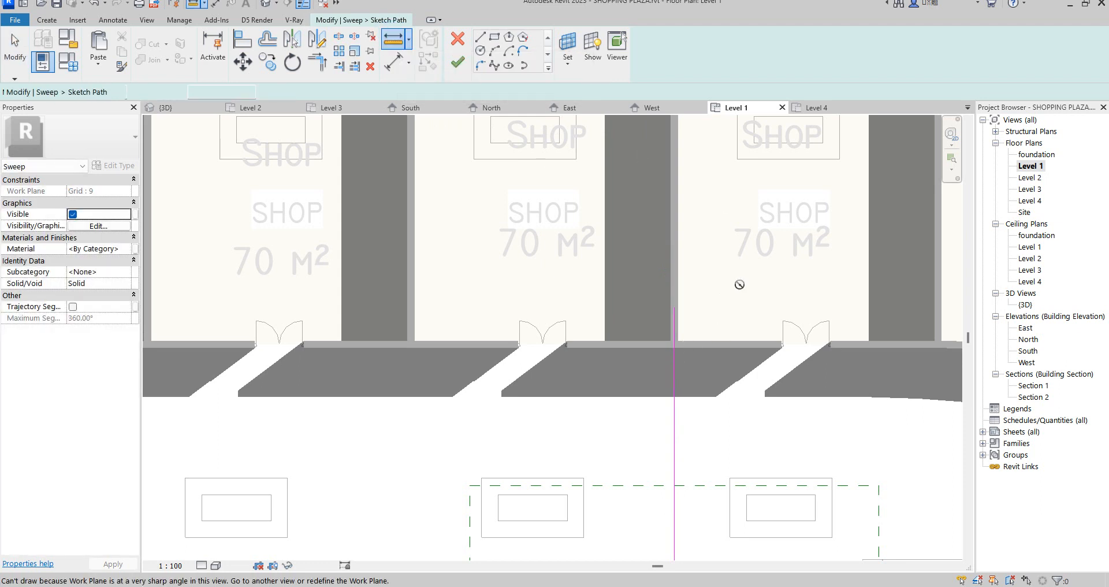
pyautogui.click(395, 62)
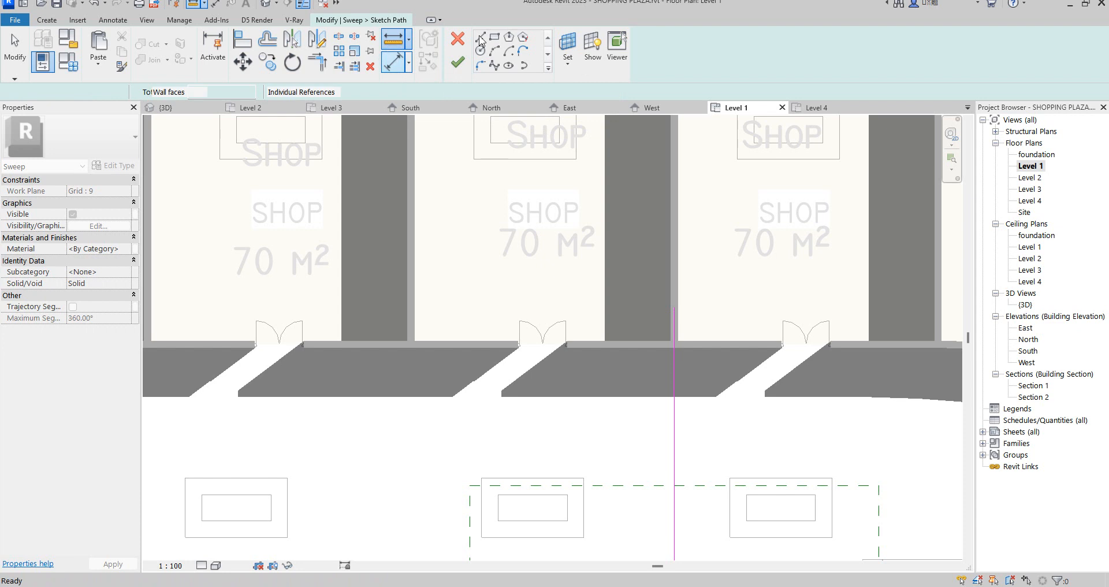
pyautogui.click(486, 46)
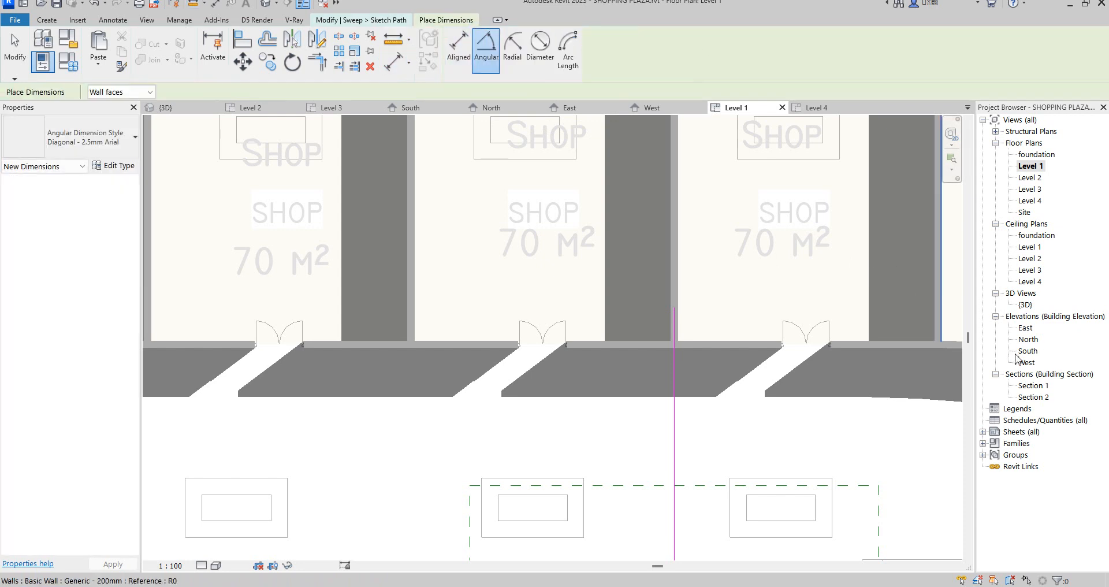
# Step: In the East elevation, raise the descending segment's lower end to the upper concrete roof's top edge and shorten the segment toward its peak
pyautogui.doubleClick(1025, 327)
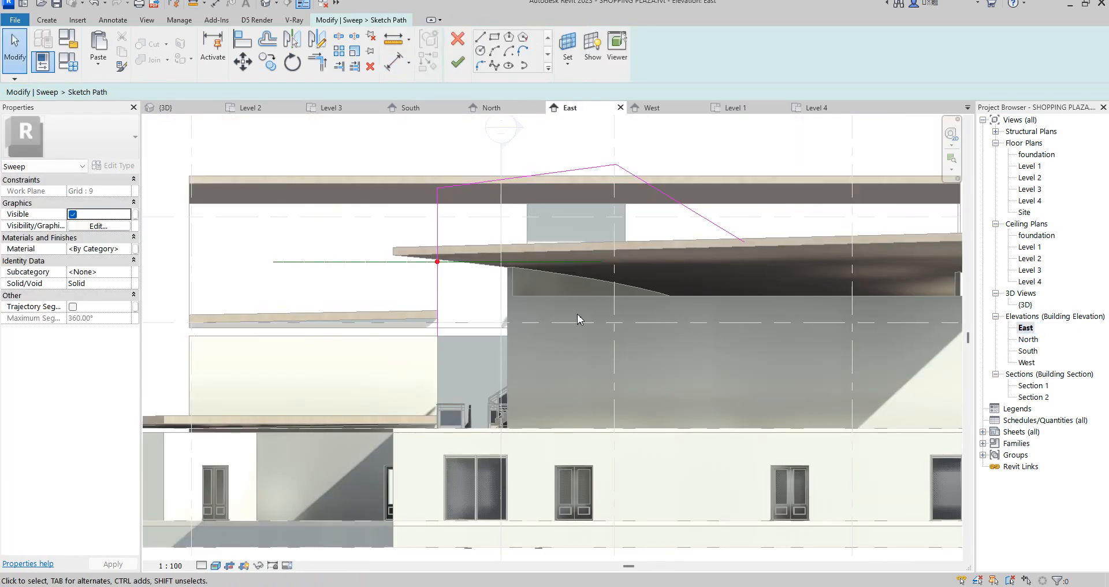
pyautogui.scroll(1, 691, 270)
pyautogui.click(691, 266)
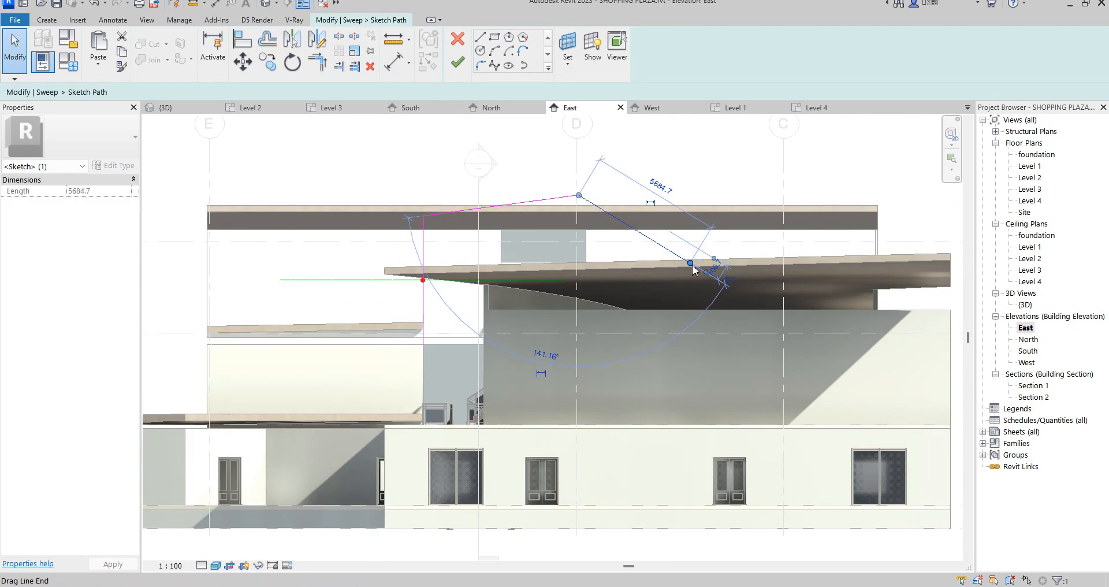
pyautogui.moveTo(692, 265); pyautogui.dragTo(692, 206)
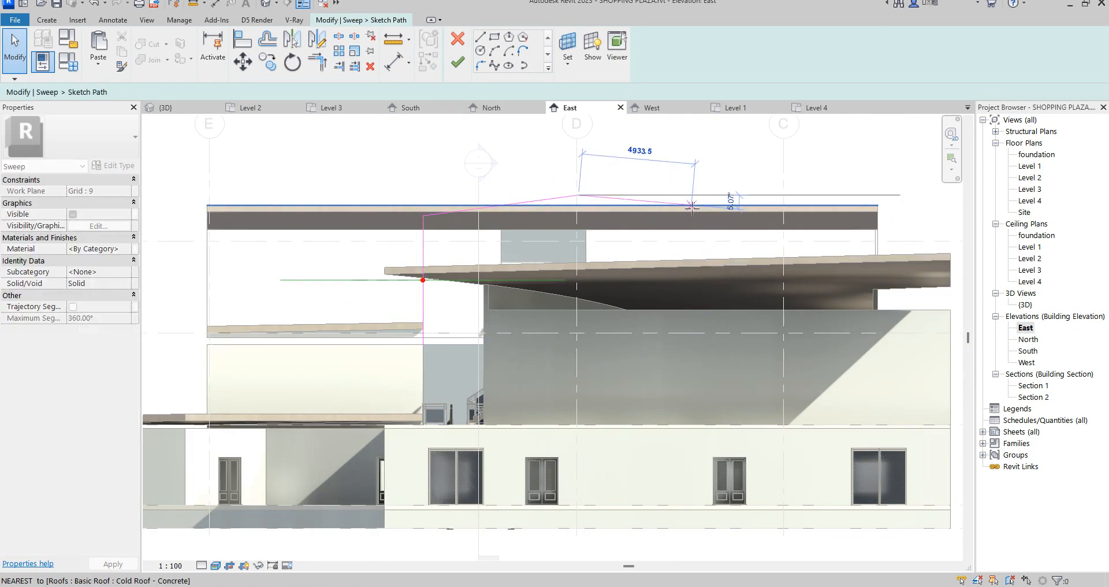
pyautogui.click(691, 204)
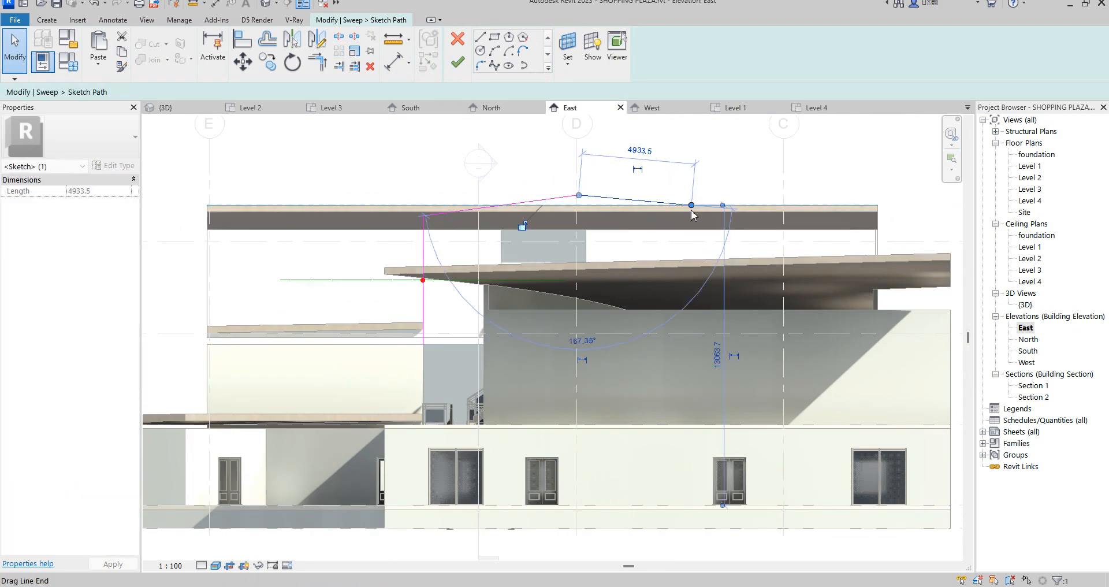
pyautogui.scroll(2, 693, 201)
pyautogui.moveTo(693, 199); pyautogui.dragTo(654, 198)
# Step: Draw a vertical path line from the descending segment's end straight down to Level 3
pyautogui.click(480, 37)
pyautogui.click(654, 198)
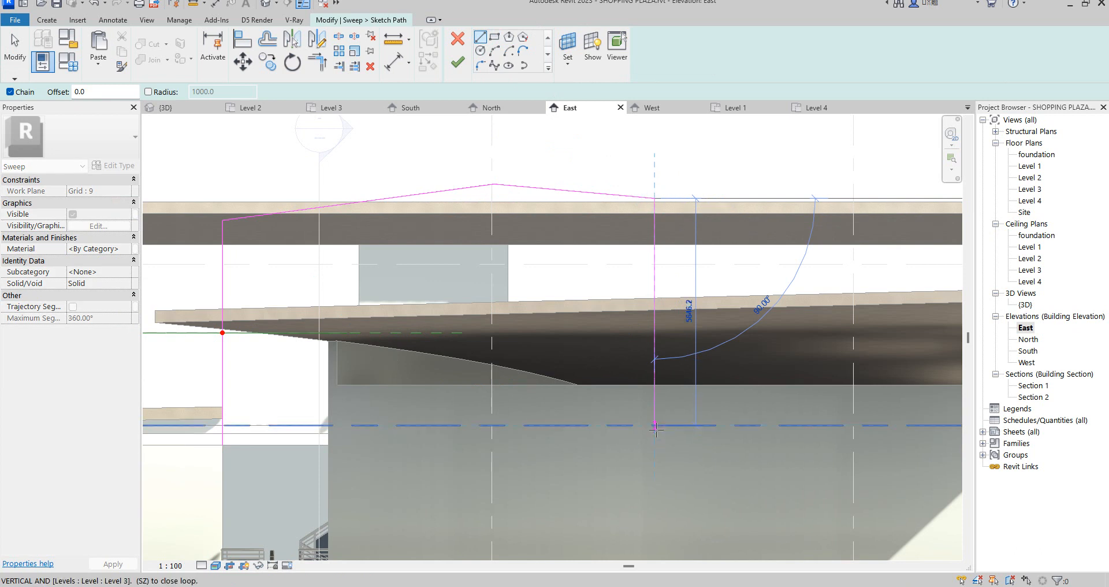
pyautogui.click(655, 426)
# Step: Draw a slanted line about 10800 long from the original vertical segment at the level line above Level 3 to the new vertical's top end
pyautogui.scroll(-5, 660, 247)
pyautogui.scroll(5, 620, 238)
pyautogui.click(422, 286)
pyautogui.scroll(3, 748, 236)
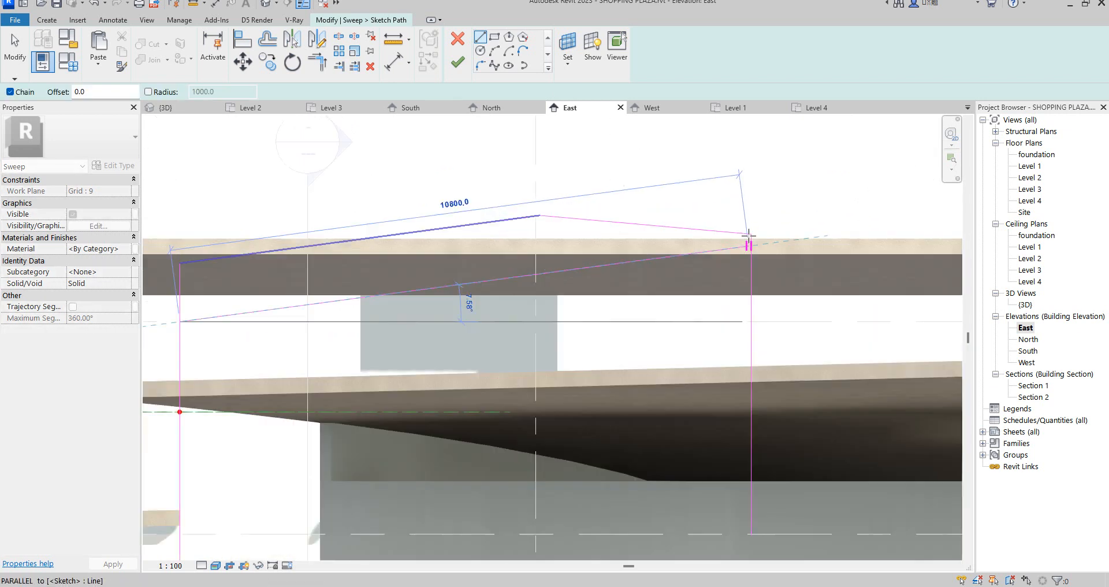
pyautogui.click(750, 234)
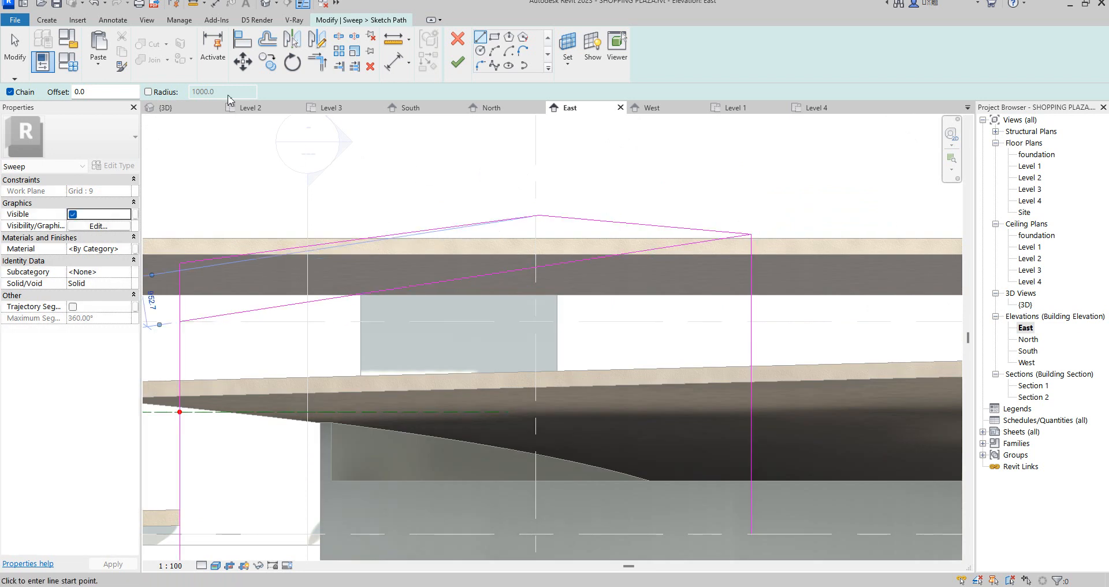
# Step: Trim the new slanted line to corners with the vertical segments at both of its ends
pyautogui.click(317, 62)
pyautogui.click(213, 316)
pyautogui.click(179, 345)
pyautogui.click(713, 240)
pyautogui.click(750, 261)
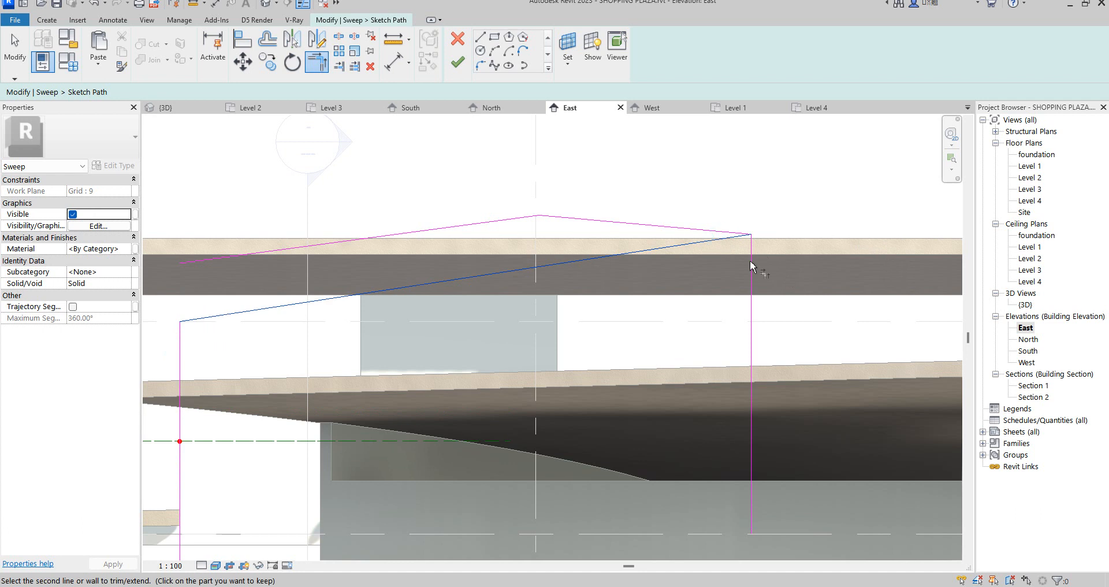
pyautogui.press('Escape')
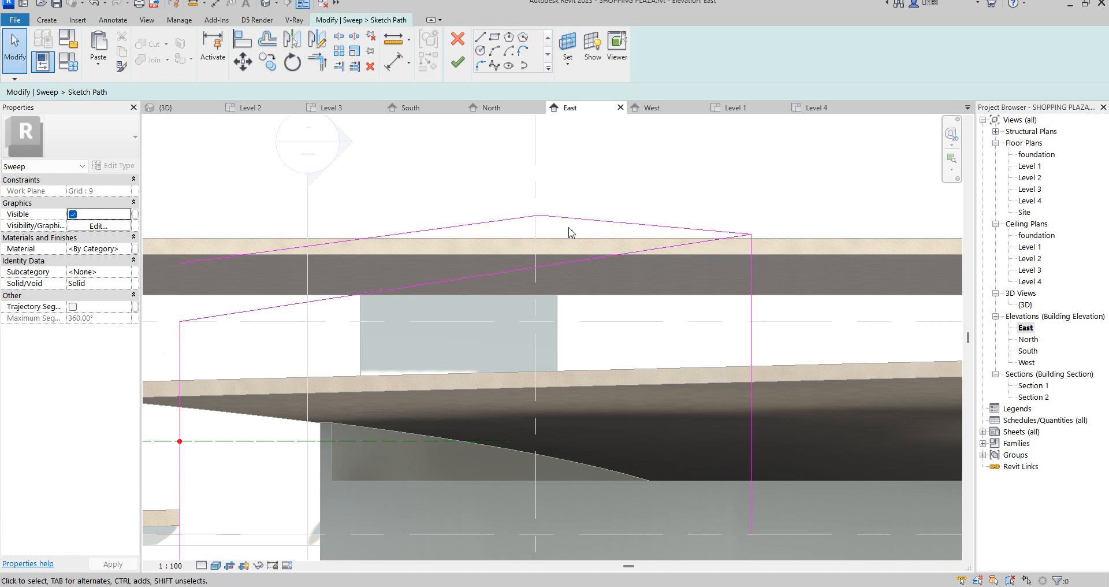
# Step: Delete the two old slanted segments that form the peak above the new slanted line
pyautogui.click(575, 219)
pyautogui.press('Delete')
pyautogui.click(502, 225)
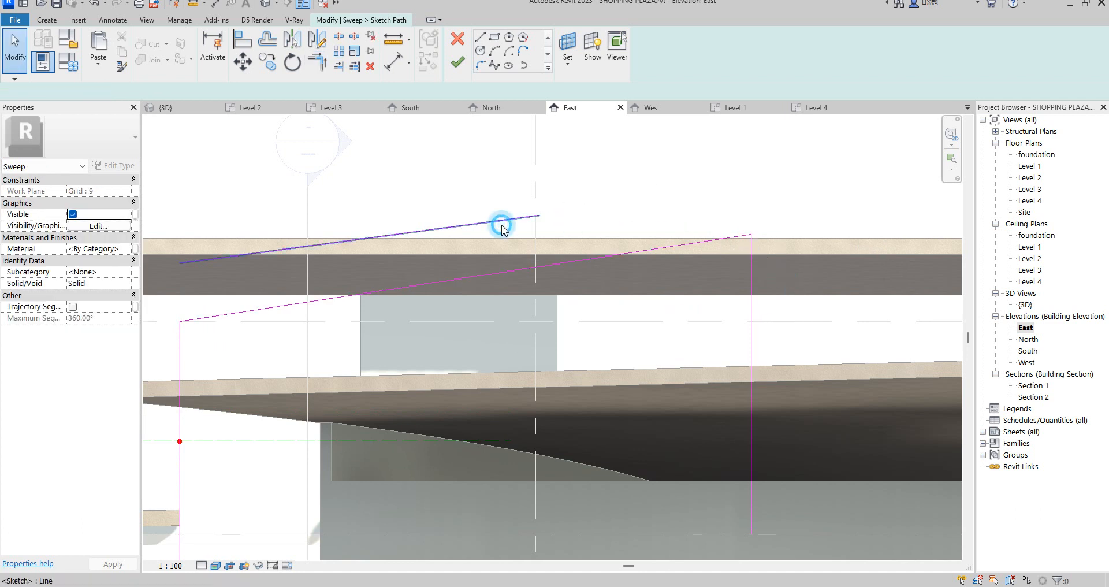
pyautogui.press('Delete')
# Step: Finish the path sketch and complete the sweep with its reshaped path
pyautogui.scroll(-3, 555, 185)
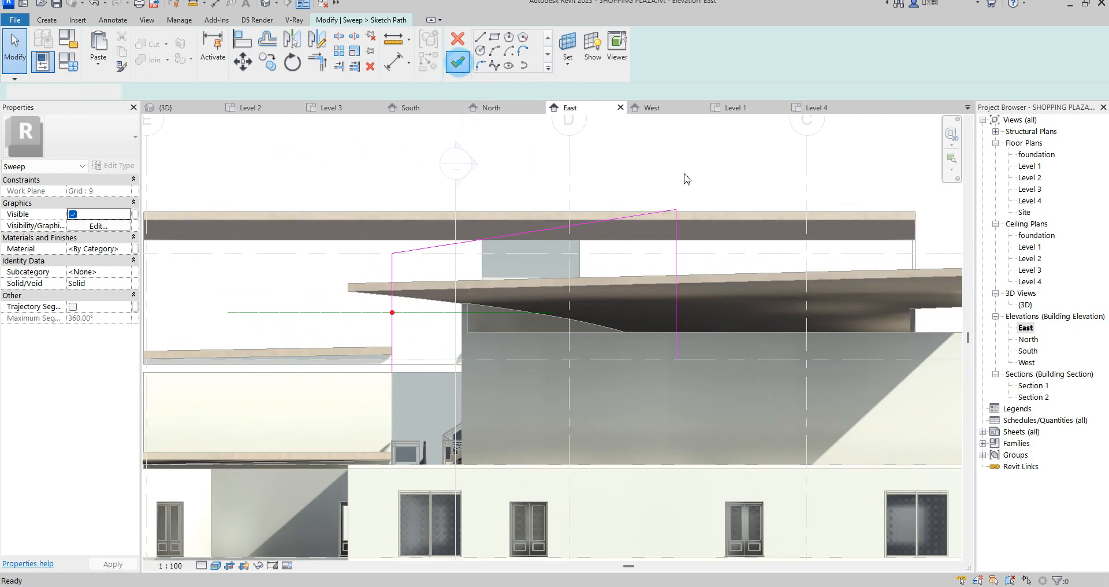
pyautogui.click(458, 62)
pyautogui.scroll(-2, 764, 267)
pyautogui.click(457, 65)
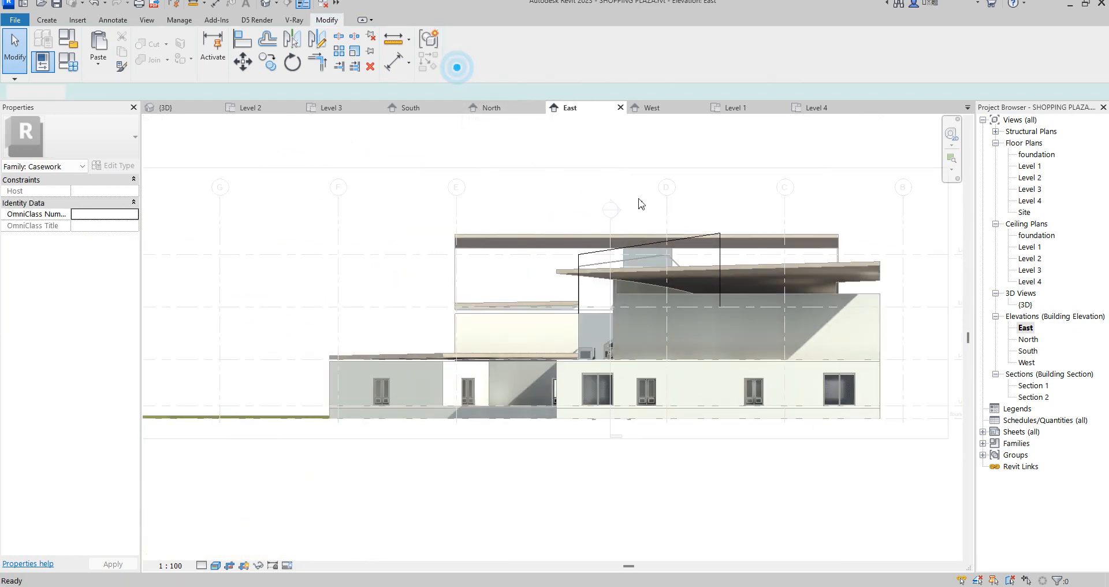
# Step: Examine the reshaped sweep in the 3D view from the top and from the home angle, and select it
pyautogui.doubleClick(1024, 305)
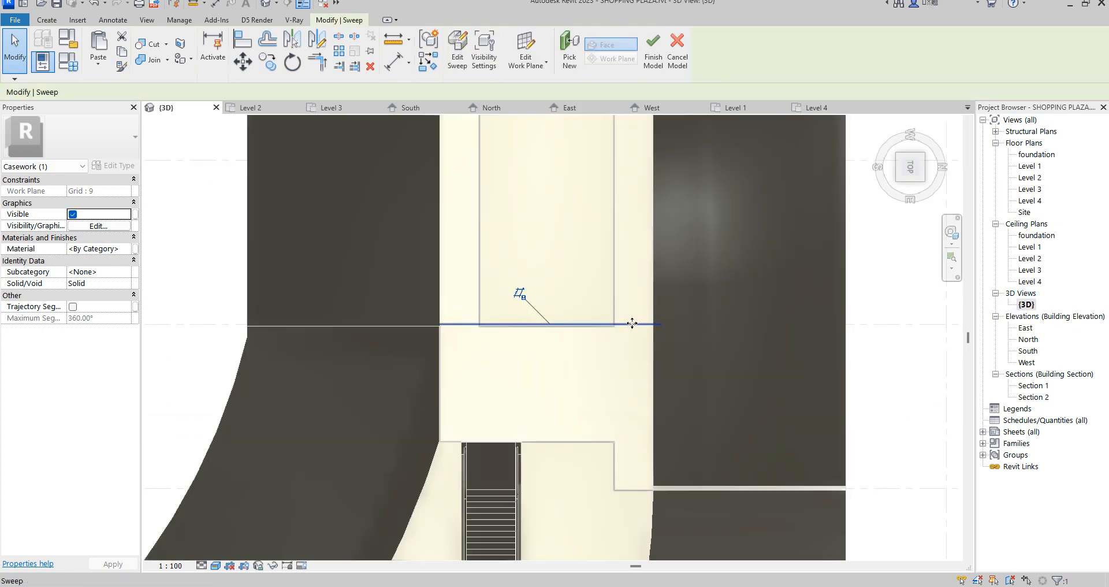
pyautogui.scroll(5, 685, 348)
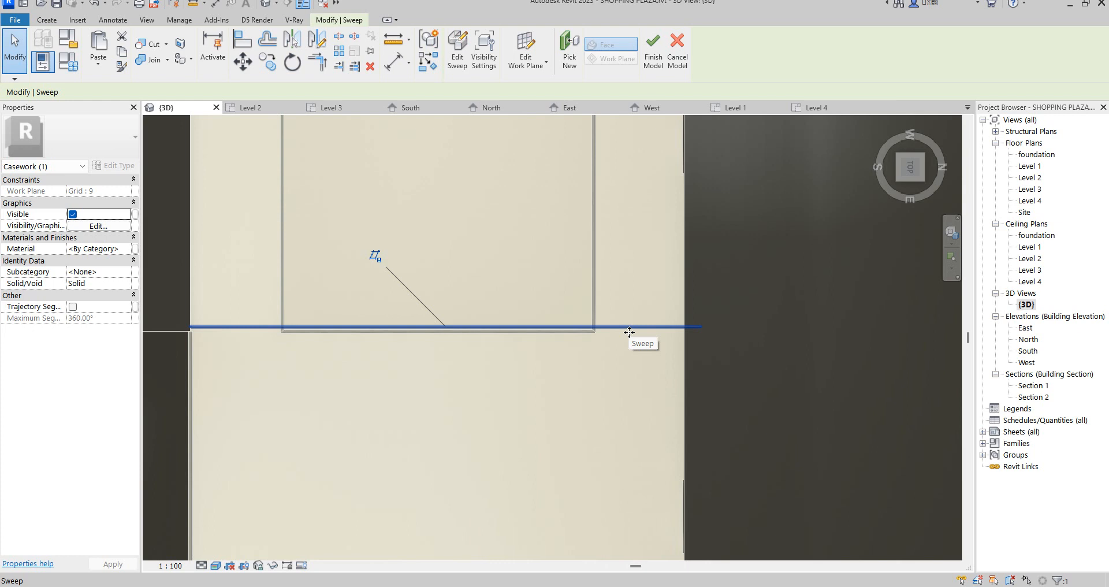
pyautogui.scroll(-3, 687, 332)
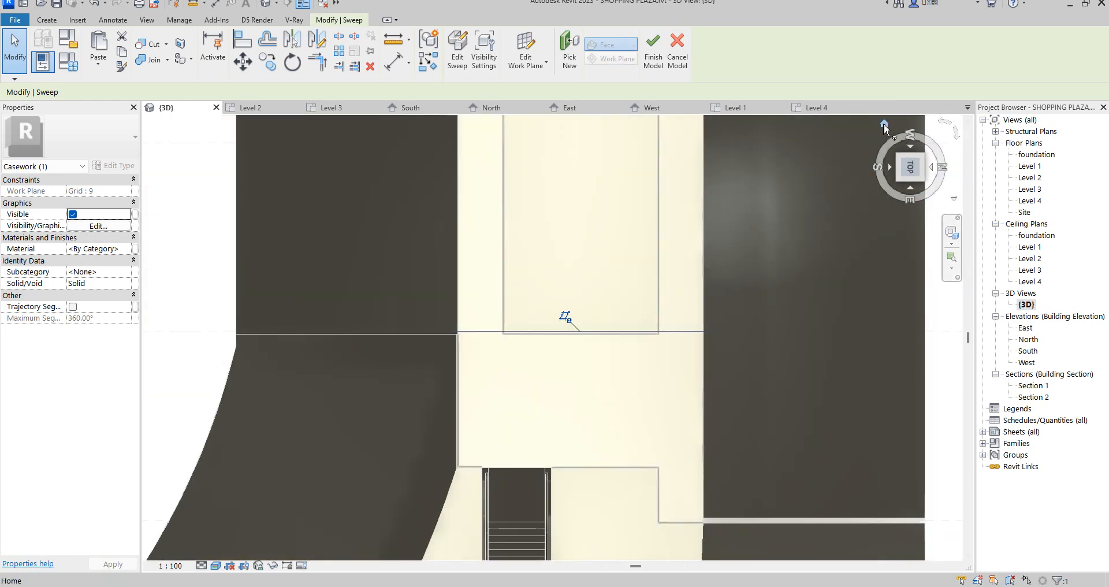
pyautogui.click(882, 121)
pyautogui.scroll(6, 569, 381)
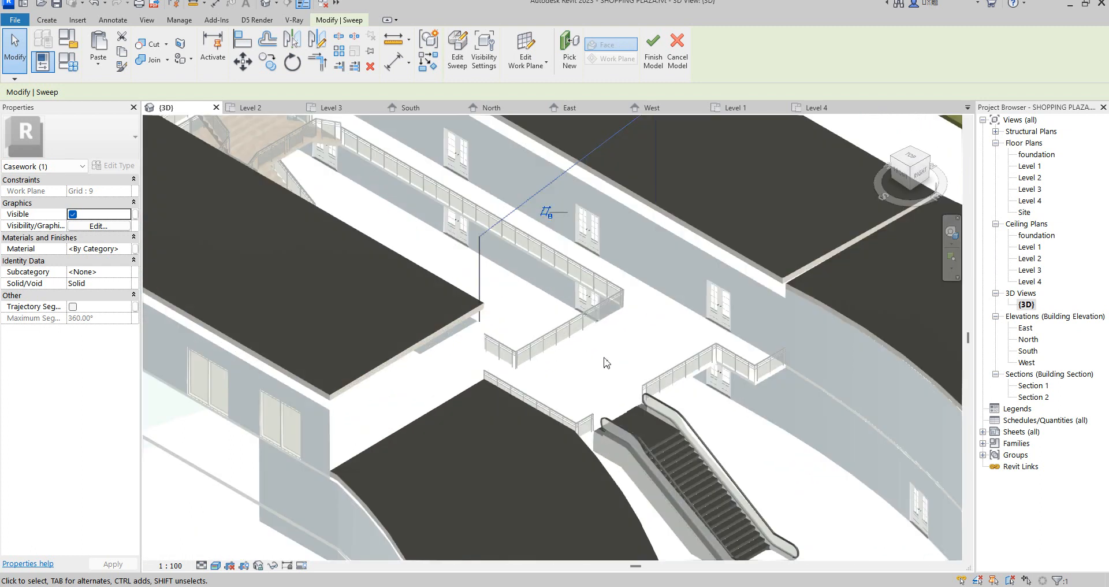
pyautogui.click(494, 252)
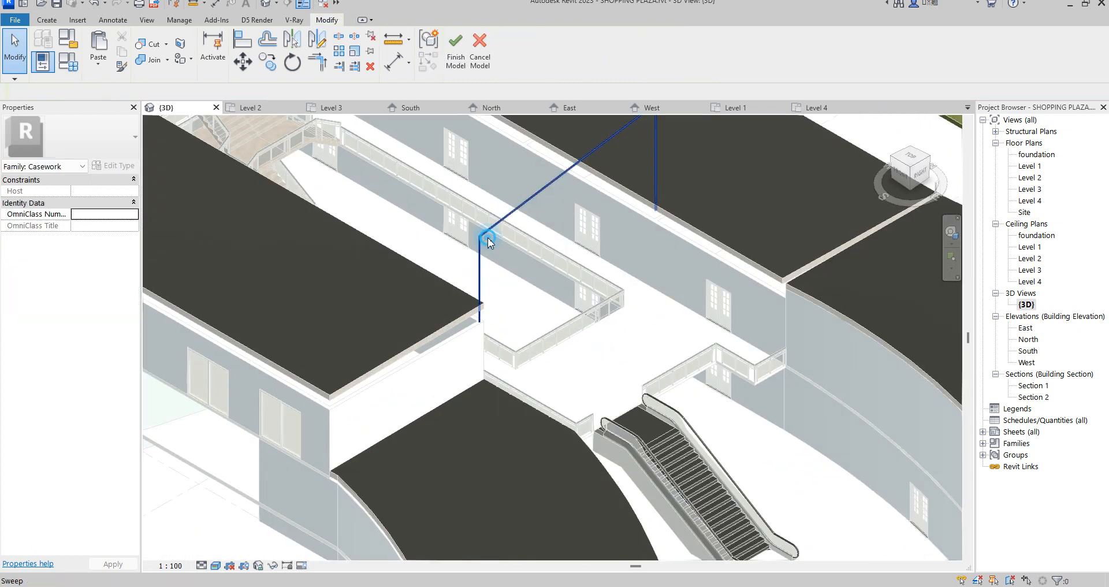
# Step: Copy the sweep frame at grid 9 by 2500 mm toward grid 8 in the South elevation
pyautogui.click(488, 238)
pyautogui.doubleClick(1025, 361)
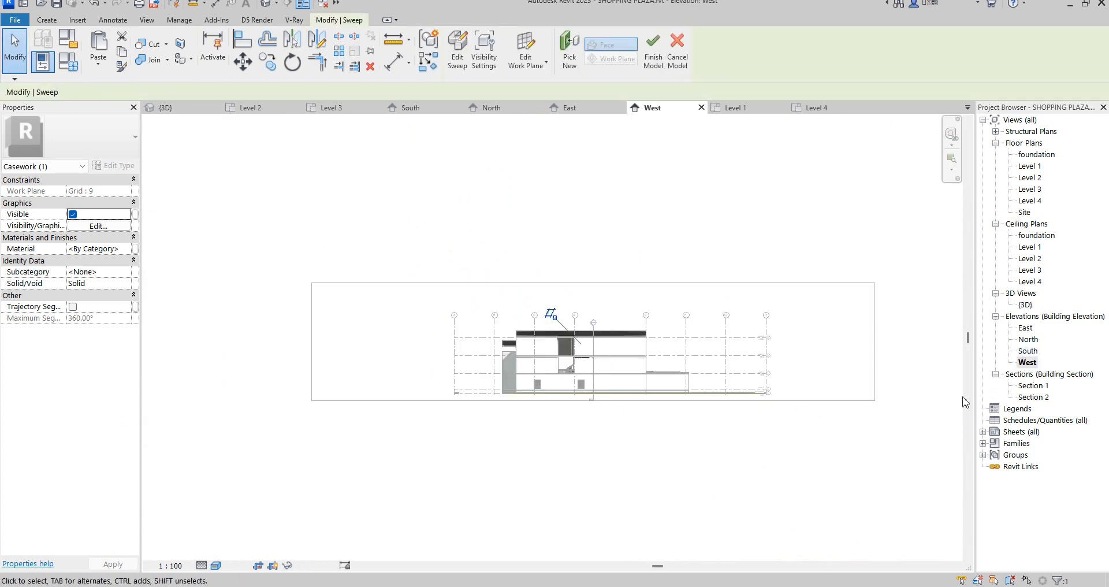
pyautogui.doubleClick(1028, 351)
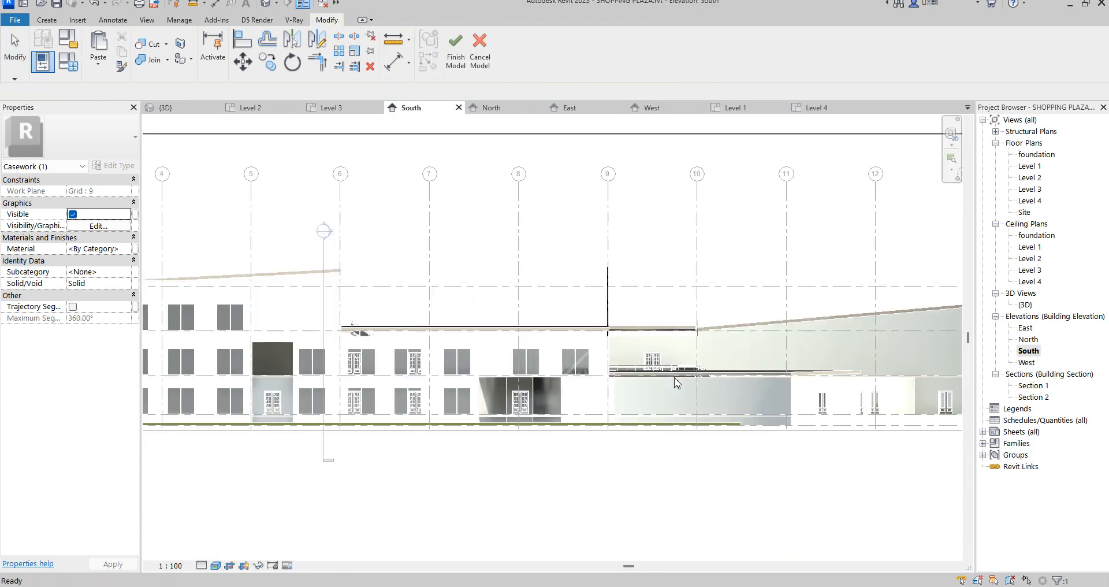
pyautogui.scroll(2, 609, 280)
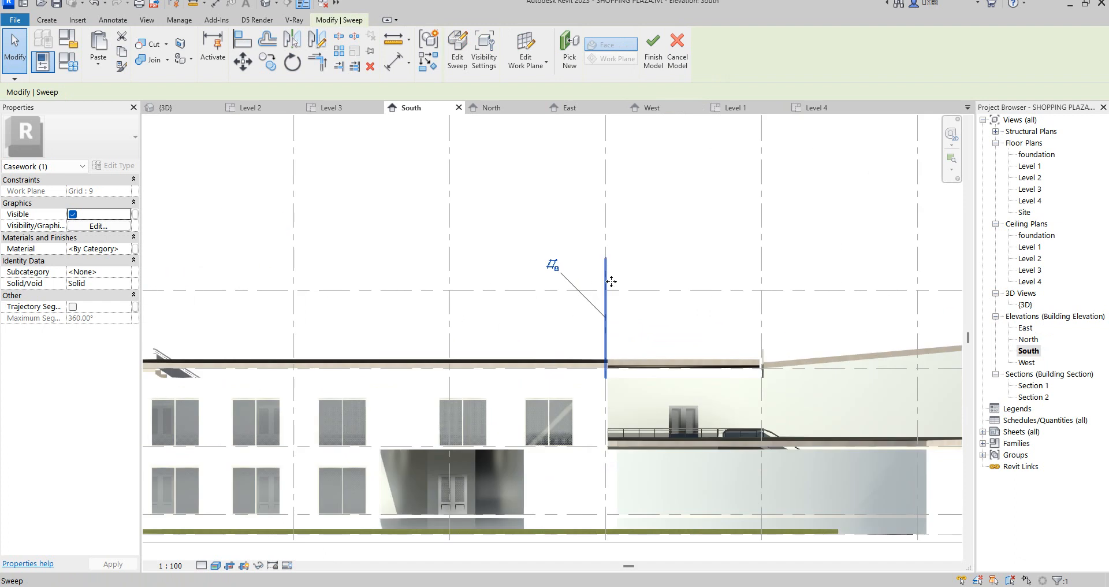
pyautogui.scroll(-4, 762, 265)
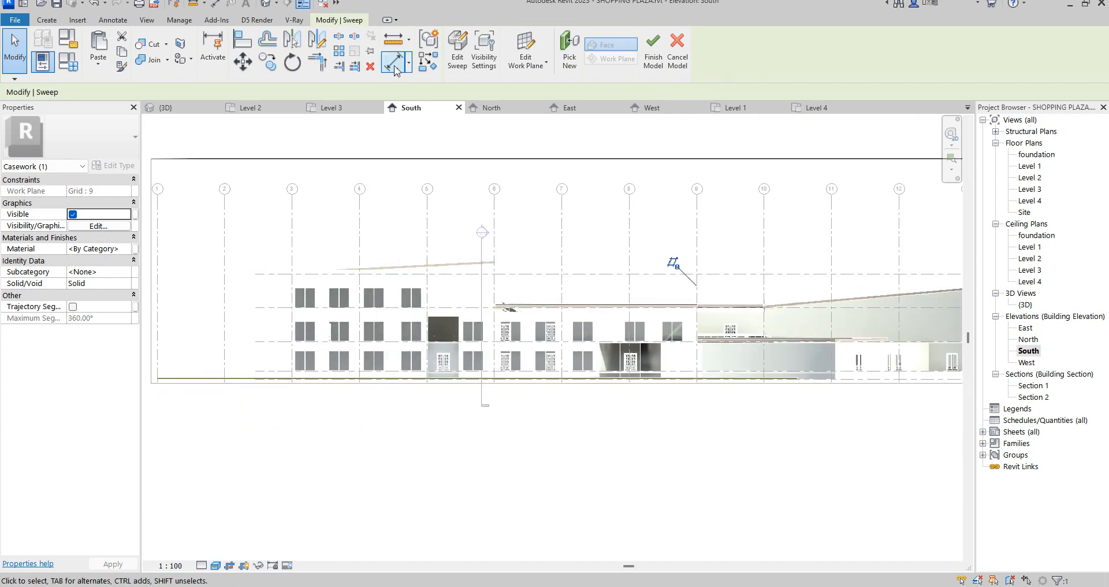
pyautogui.click(243, 61)
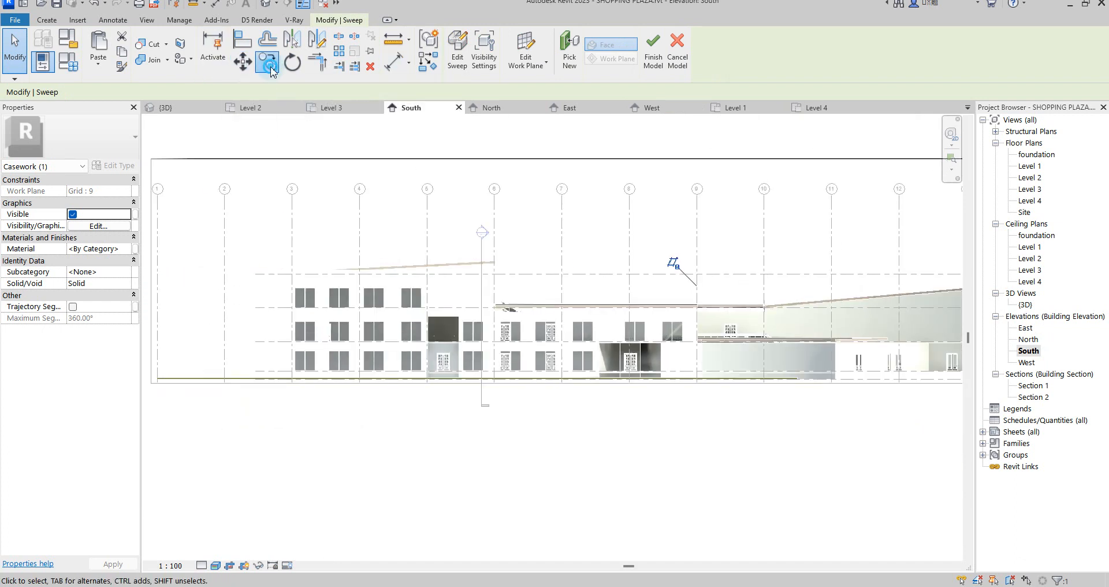
pyautogui.press('c')
pyautogui.press('o')
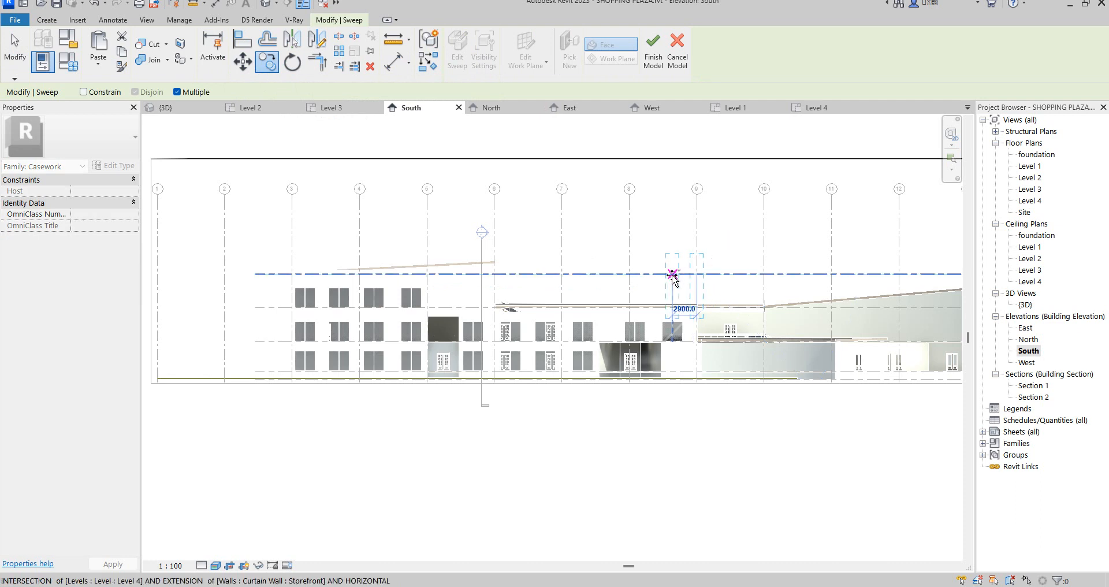
pyautogui.write('4')
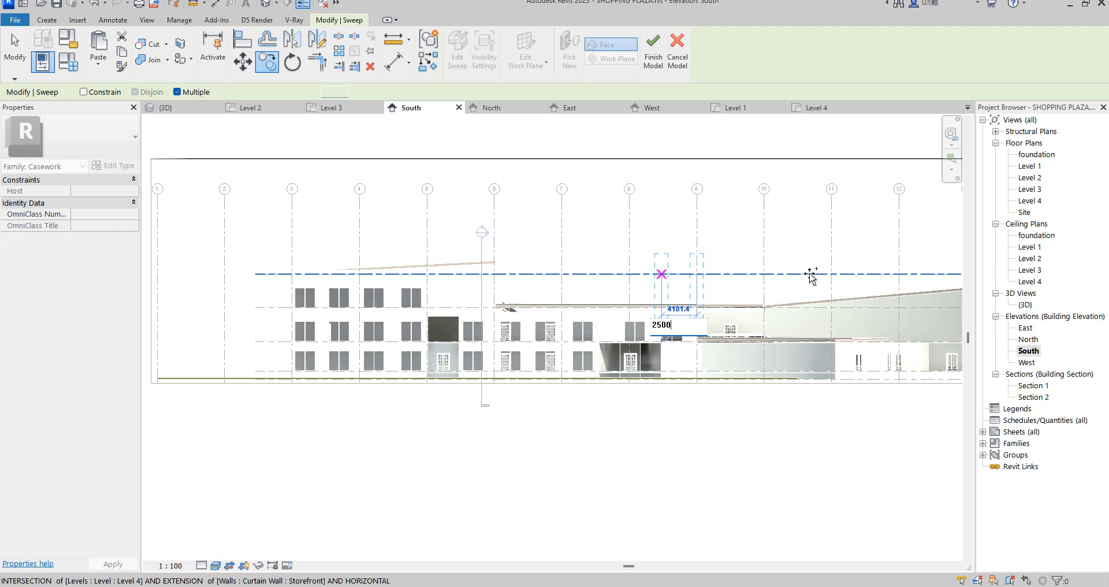
pyautogui.press('Return')
pyautogui.press('Escape')
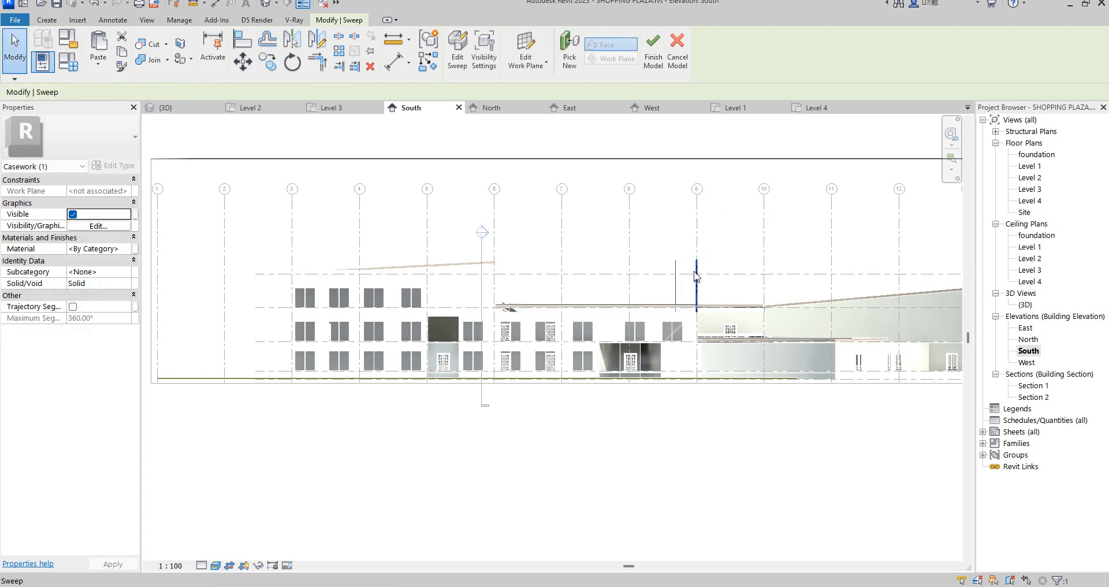
# Step: Copy the new frame eight more times toward grid 6 at 2500 mm spacing to form a row over the roofs
pyautogui.scroll(3, 690, 292)
pyautogui.scroll(2, 686, 335)
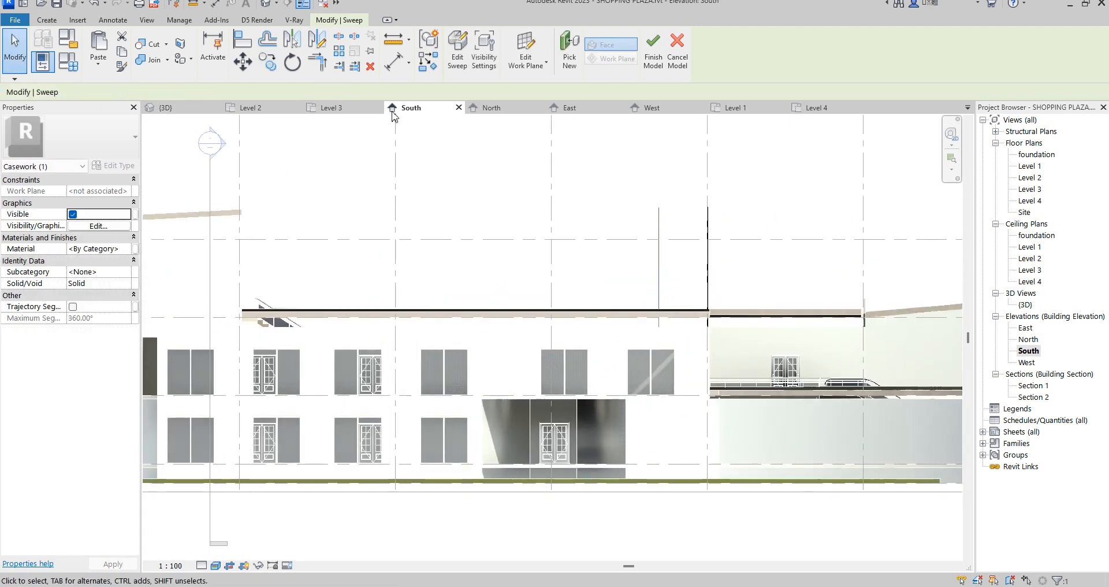
pyautogui.click(267, 62)
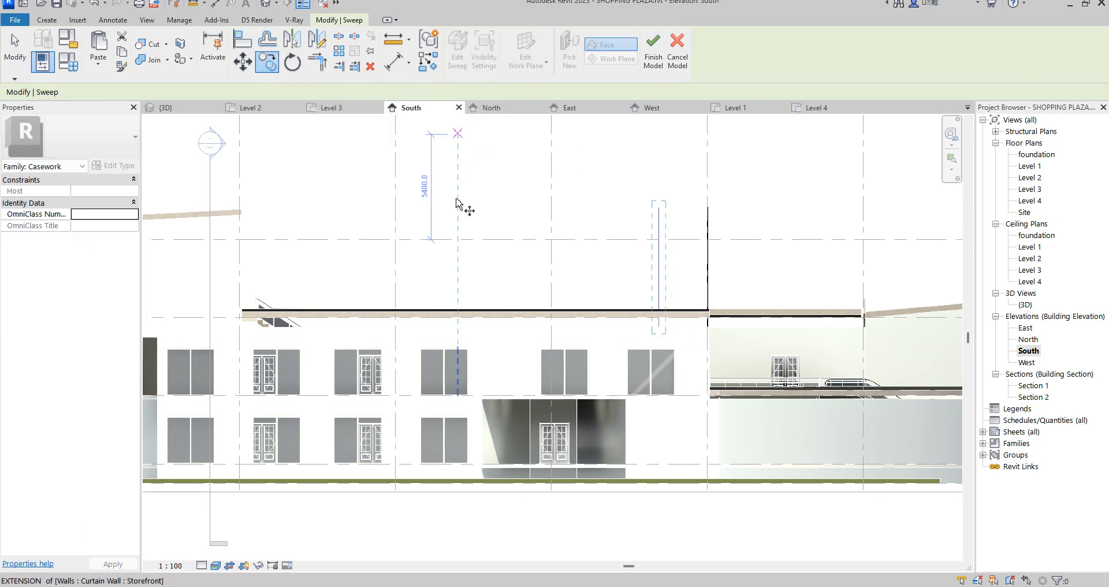
pyautogui.scroll(-3, 669, 215)
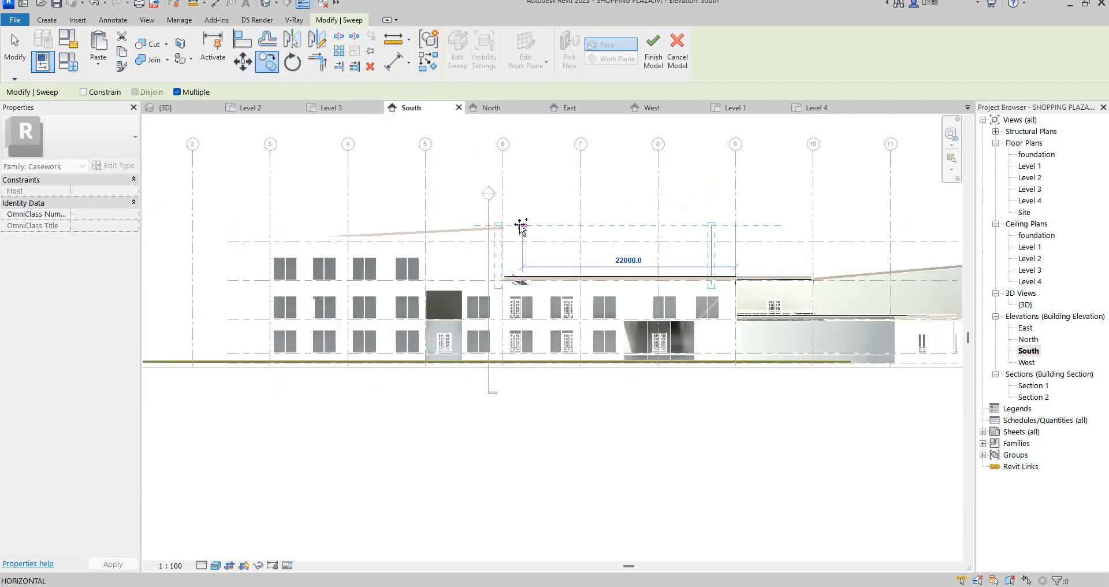
pyautogui.write('2500')
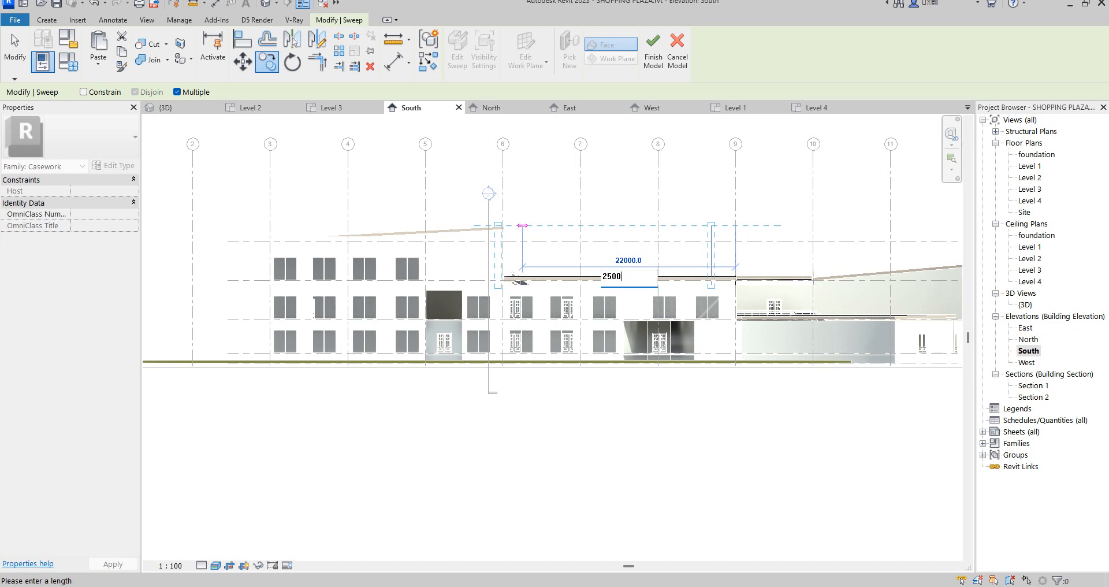
pyautogui.write('3')
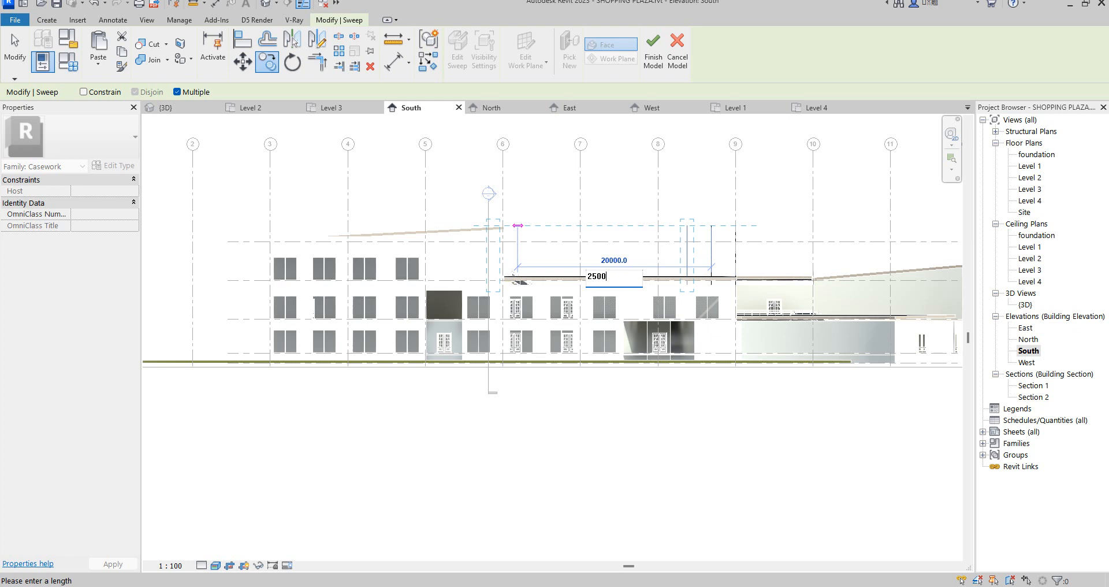
pyautogui.press('Return')
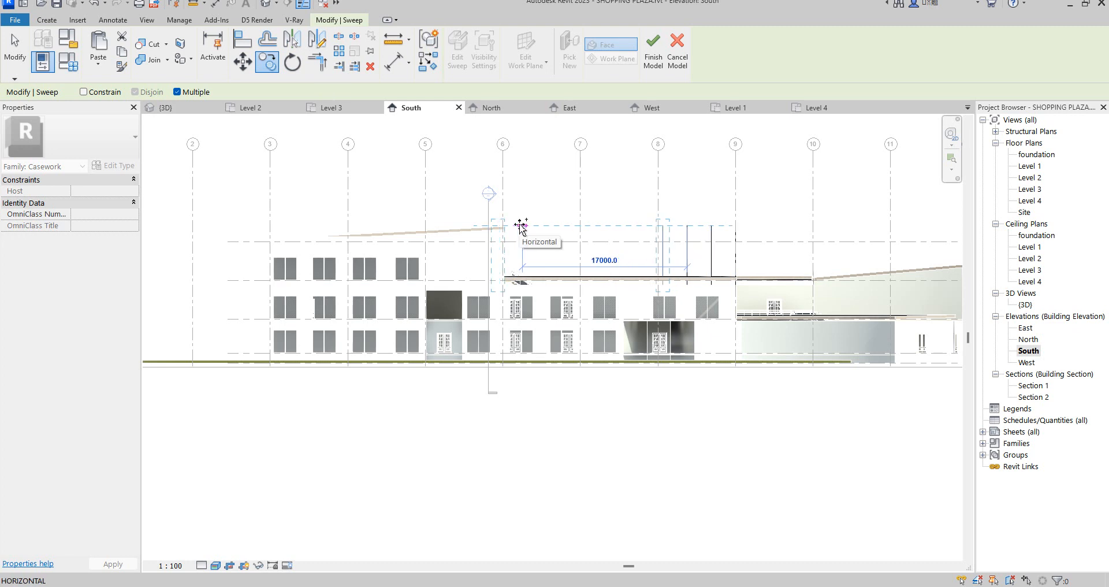
pyautogui.write('2500')
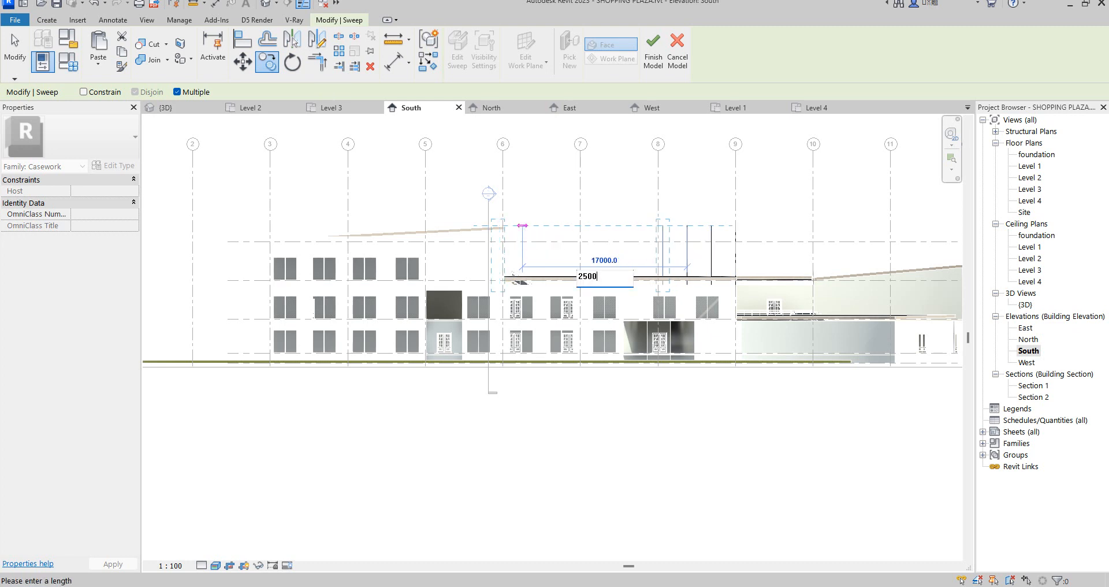
pyautogui.write('2')
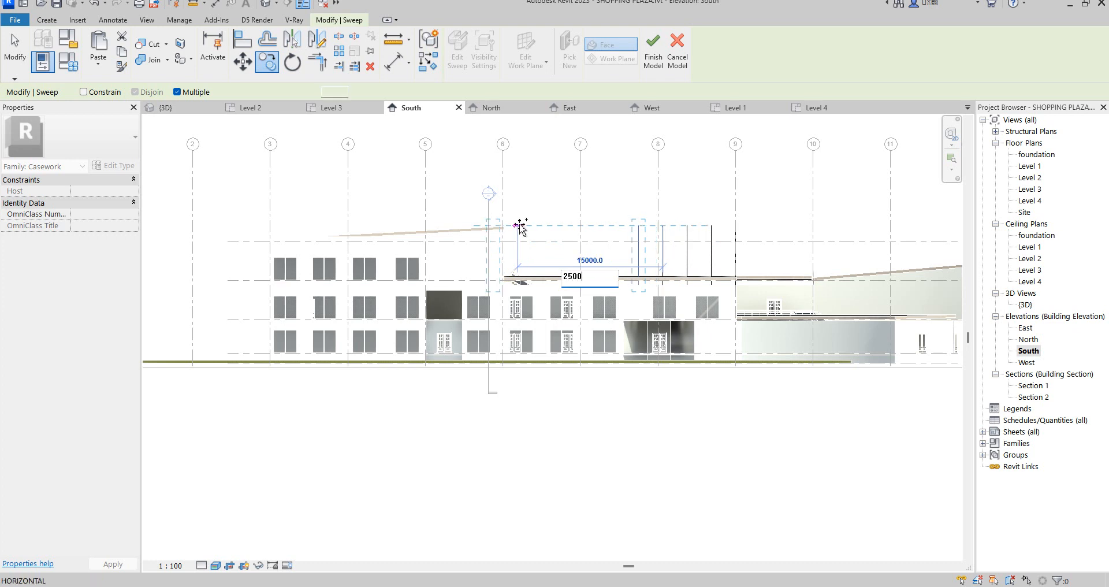
pyautogui.press('Return')
pyautogui.write('2')
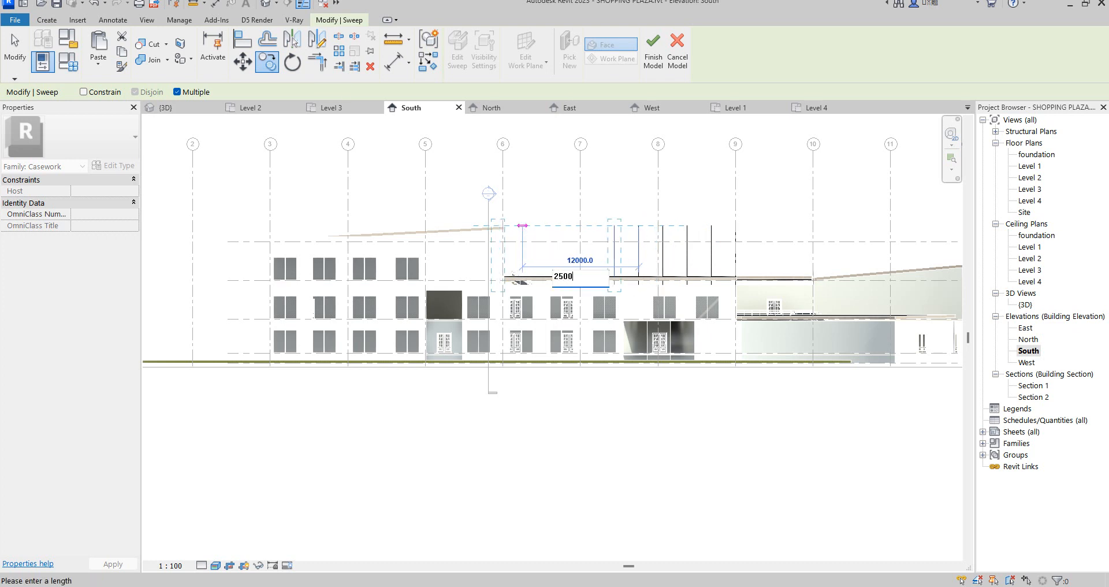
pyautogui.press('Return')
pyautogui.write('2500')
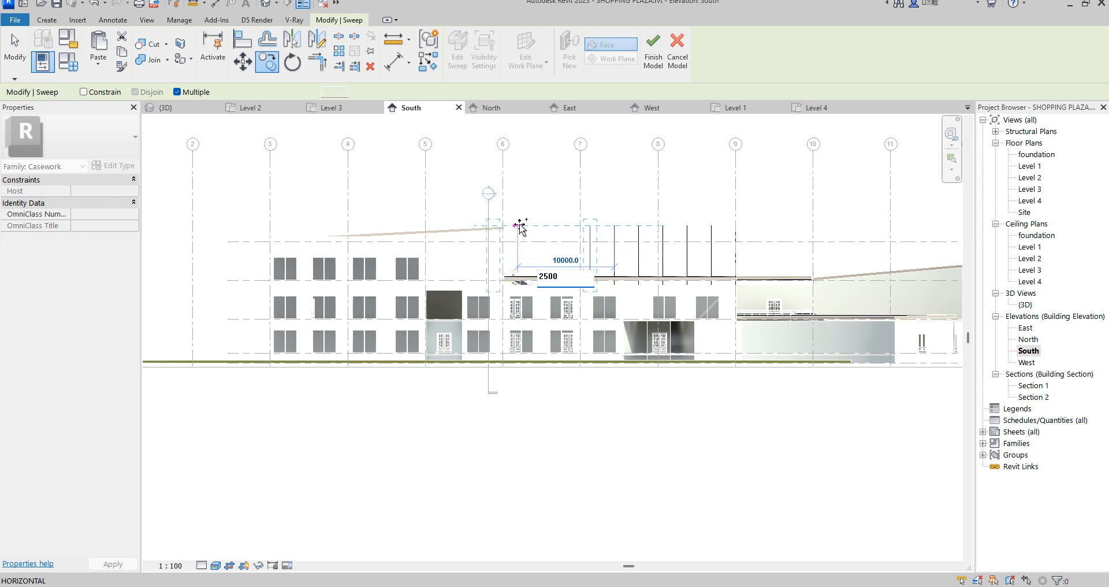
pyautogui.press('Return')
pyautogui.write('2500')
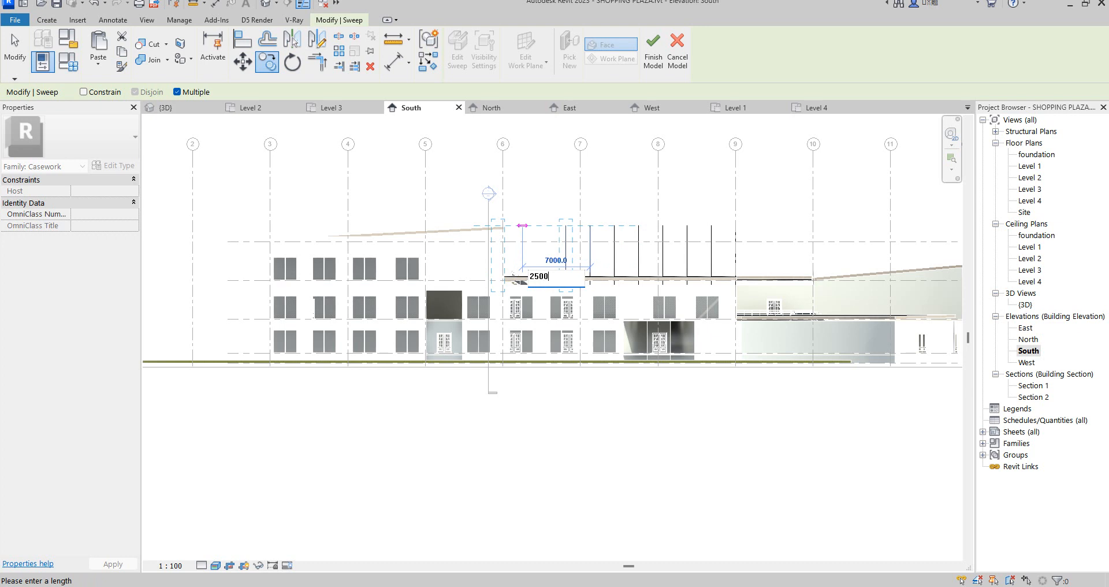
pyautogui.press('Return')
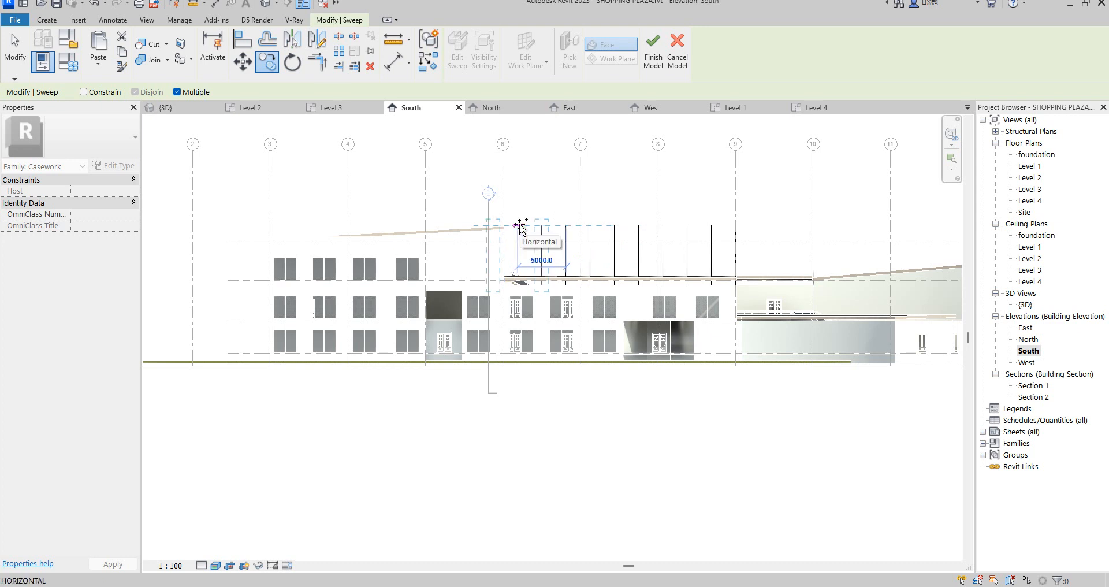
pyautogui.write('2500')
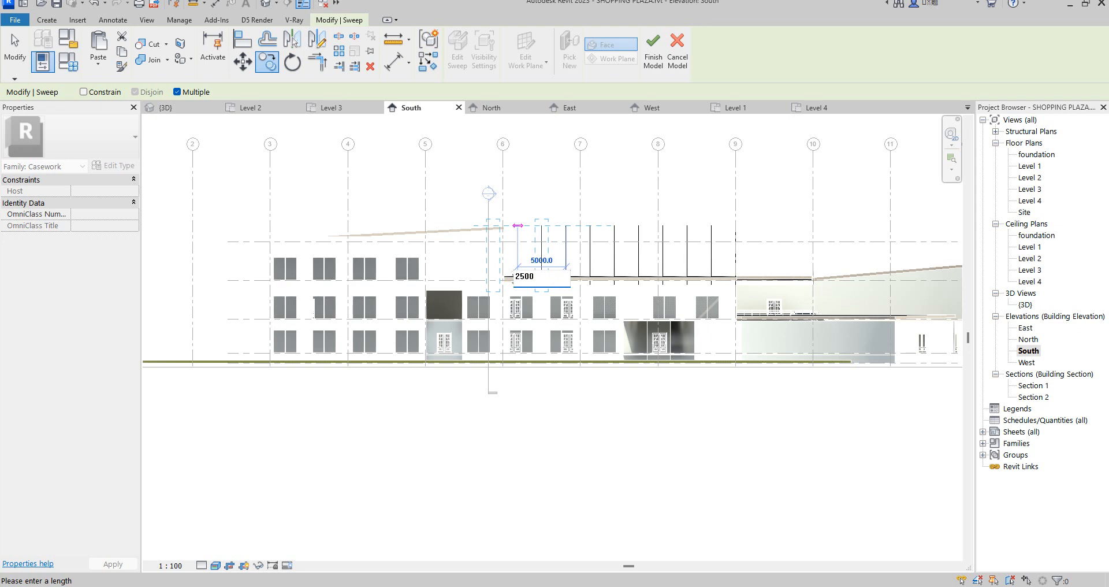
pyautogui.press('Return')
pyautogui.press('Escape')
pyautogui.press('Escape')
# Step: Examine the row of copied frames in the South elevation and the 3D view
pyautogui.scroll(-2, 648, 347)
pyautogui.scroll(5, 619, 306)
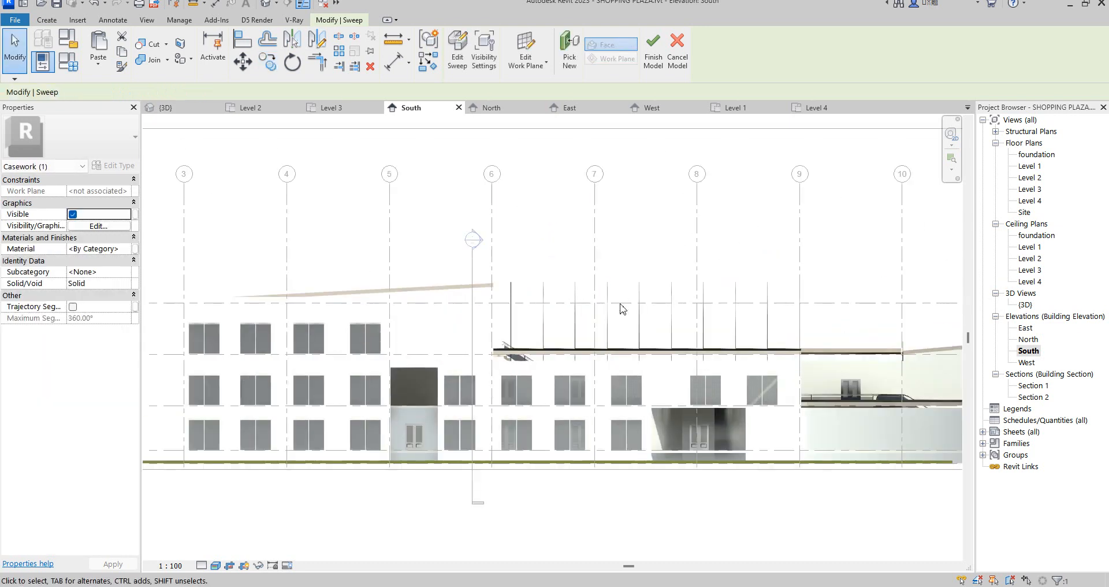
pyautogui.doubleClick(1025, 304)
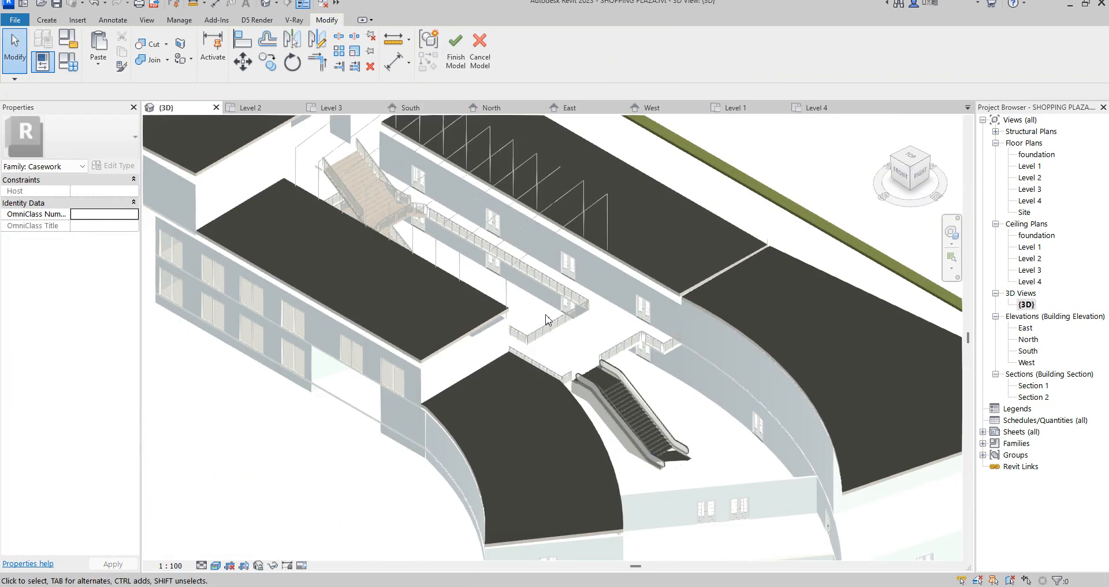
pyautogui.scroll(-3, 549, 321)
pyautogui.scroll(2, 541, 325)
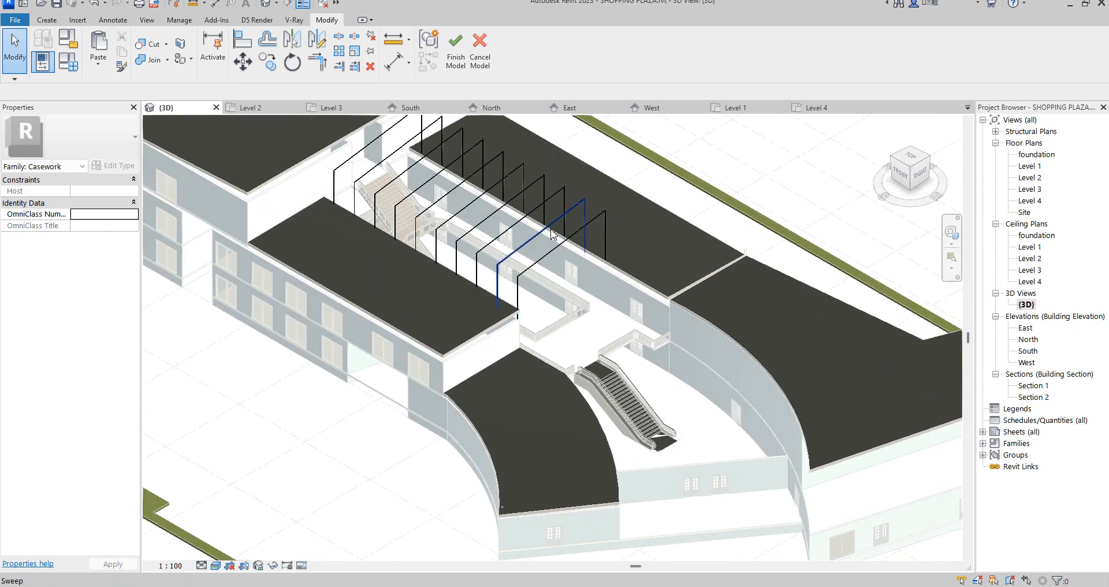
pyautogui.scroll(2, 494, 268)
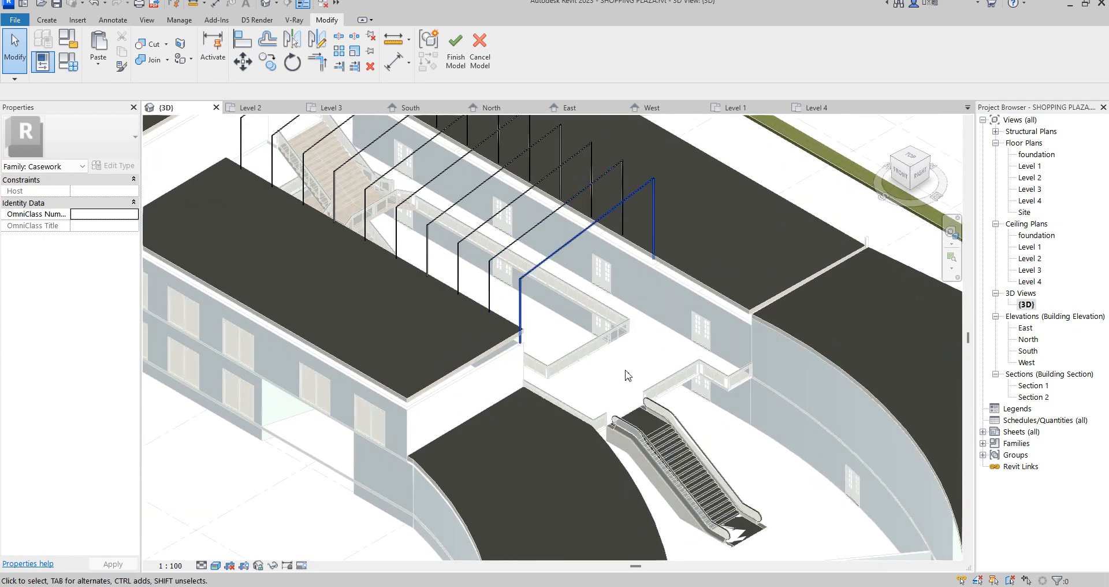
pyautogui.scroll(-2, 669, 403)
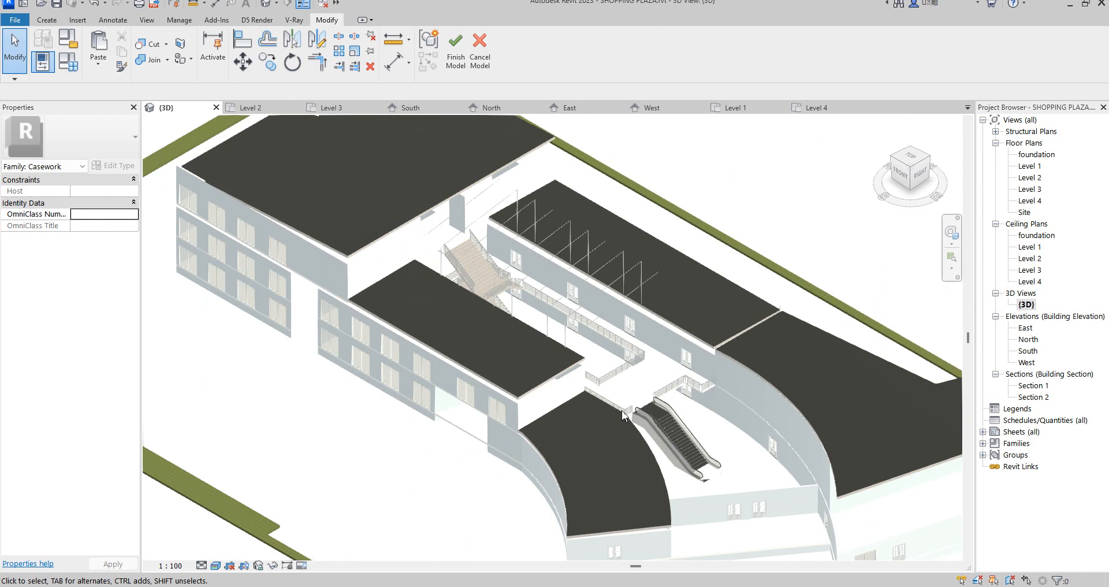
pyautogui.scroll(2, 621, 410)
# Step: Copy the four frames nearest to and including grid 9 by three frame spacings toward grid 10 in the Site plan
pyautogui.click(547, 260)
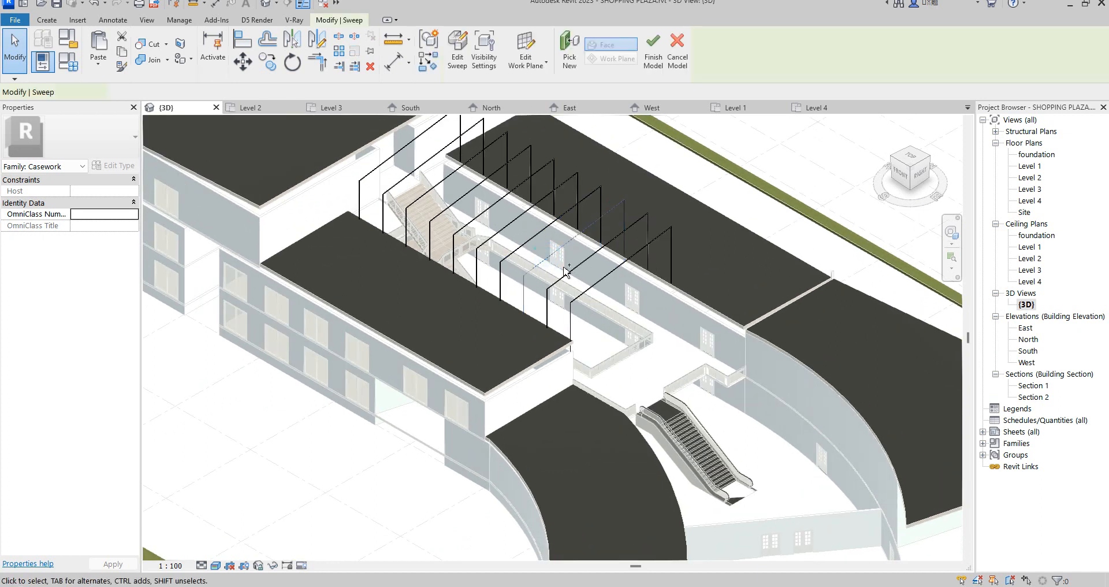
pyautogui.keyDown('ctrl'); pyautogui.click(588, 284); pyautogui.keyUp('ctrl')
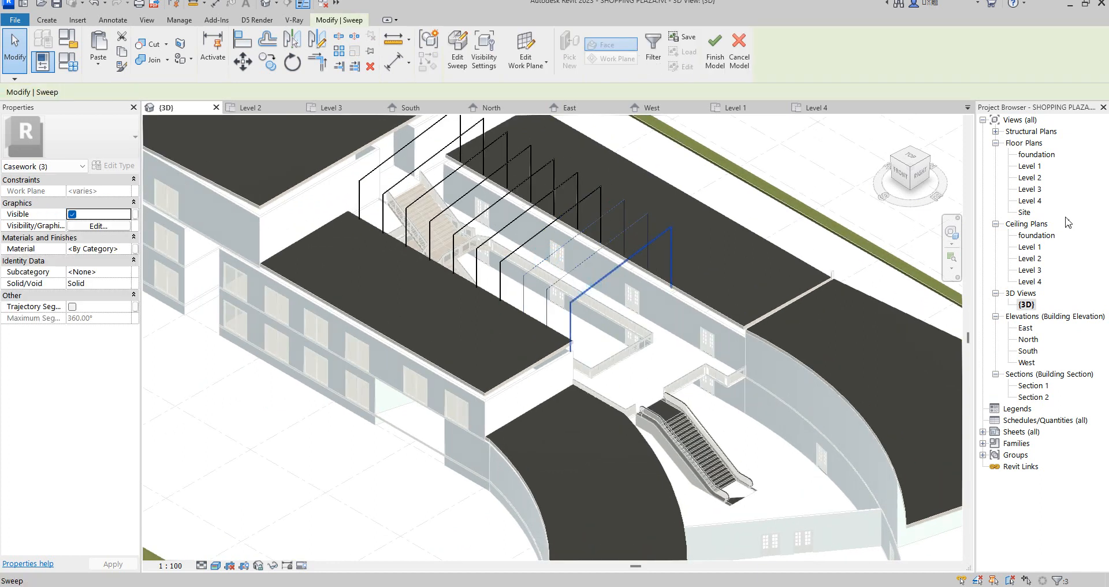
pyautogui.doubleClick(1026, 213)
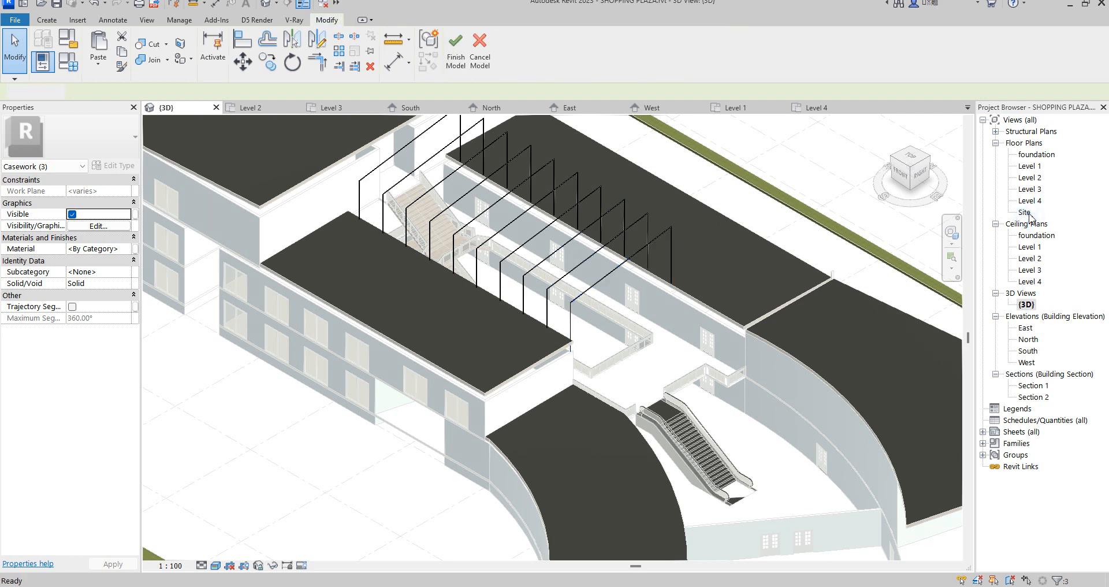
pyautogui.scroll(6, 698, 348)
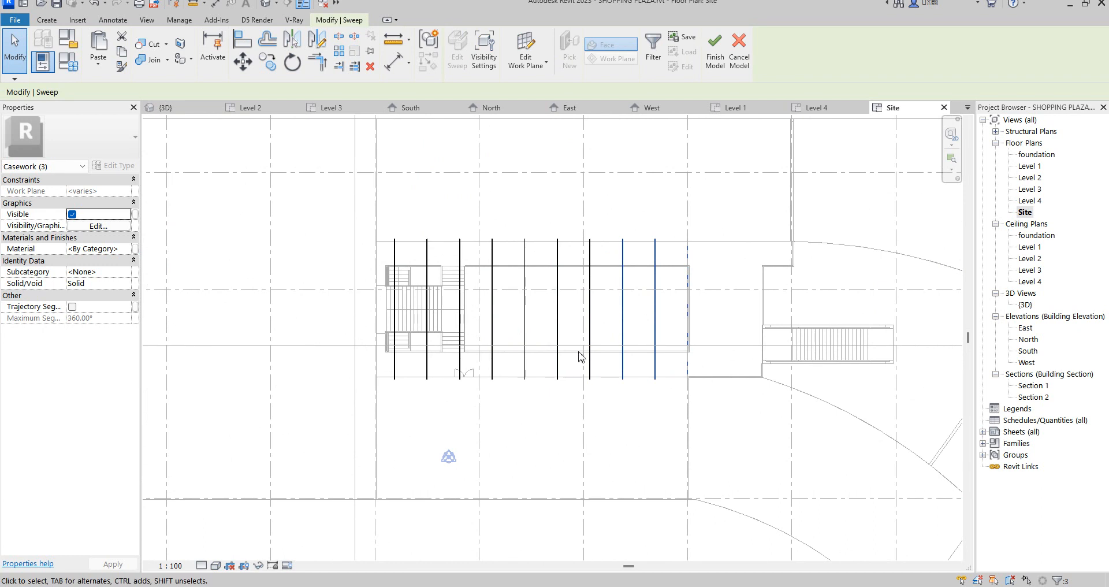
pyautogui.keyDown('ctrl'); pyautogui.click(589, 337); pyautogui.keyUp('ctrl')
pyautogui.click(267, 61)
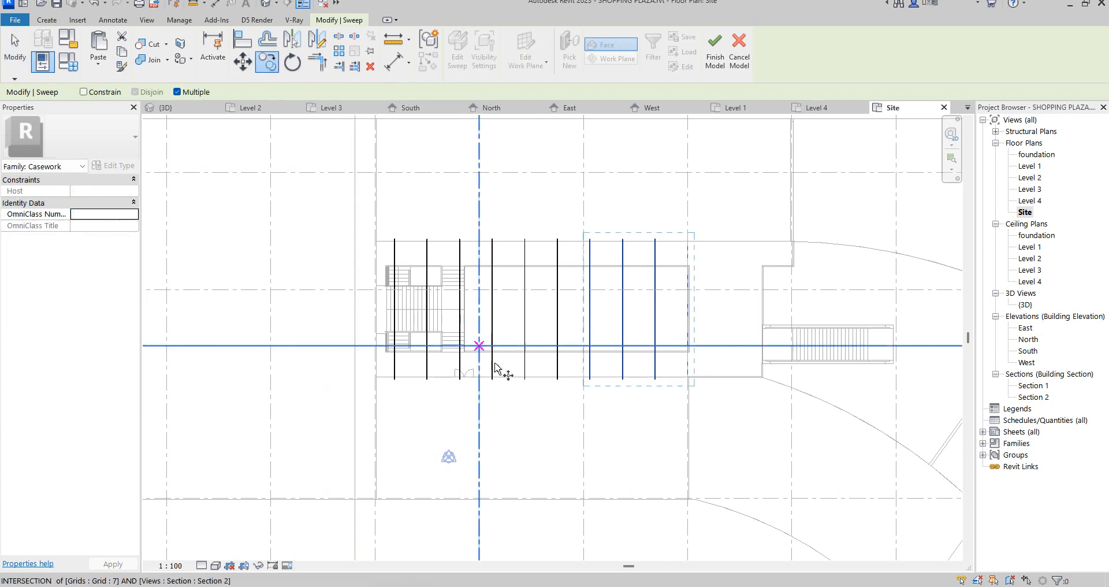
pyautogui.click(555, 385)
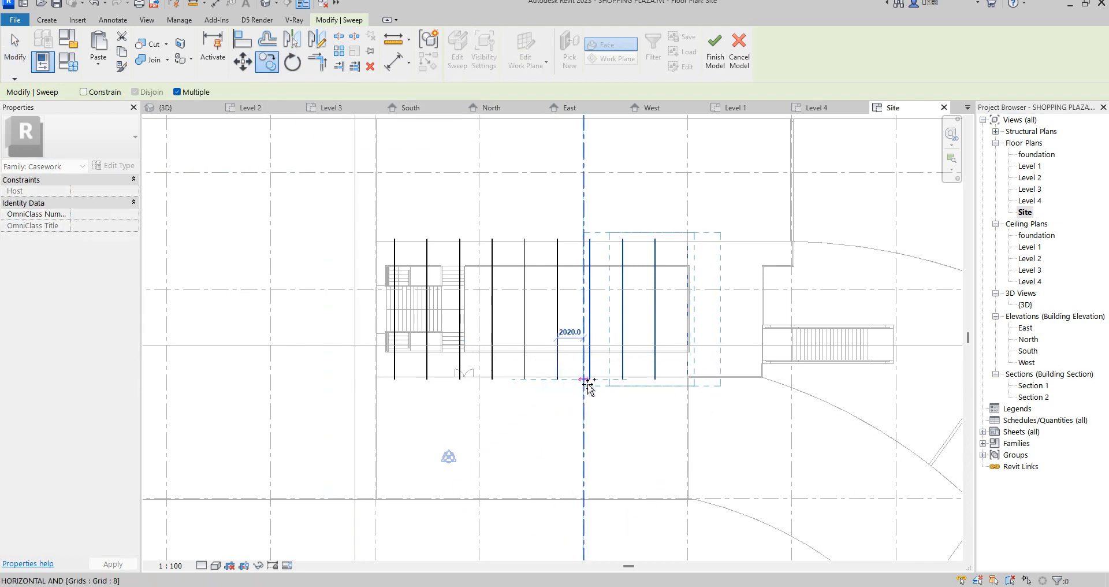
pyautogui.click(656, 383)
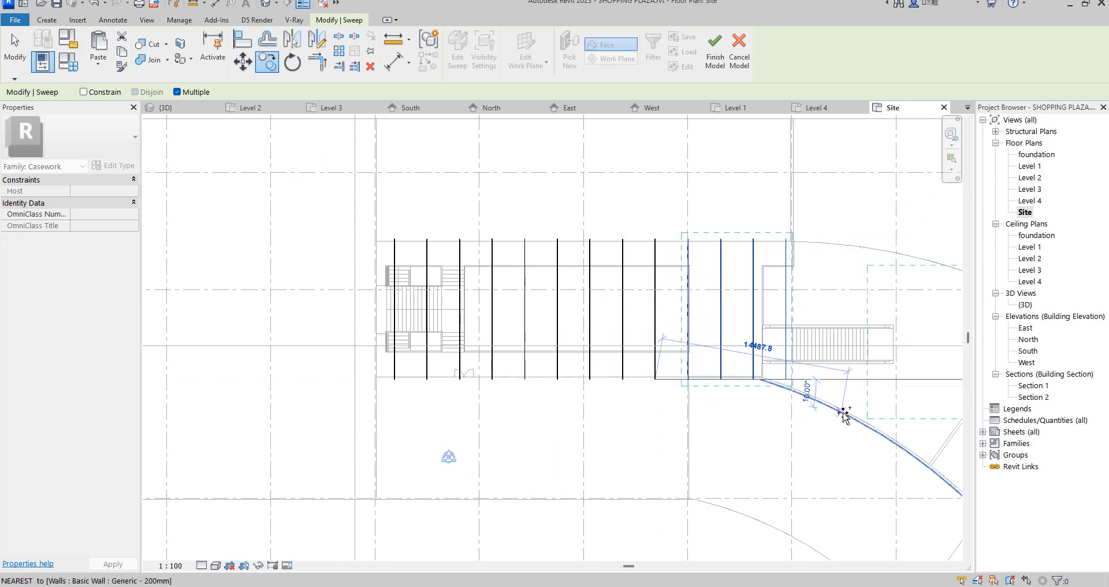
pyautogui.press('Escape')
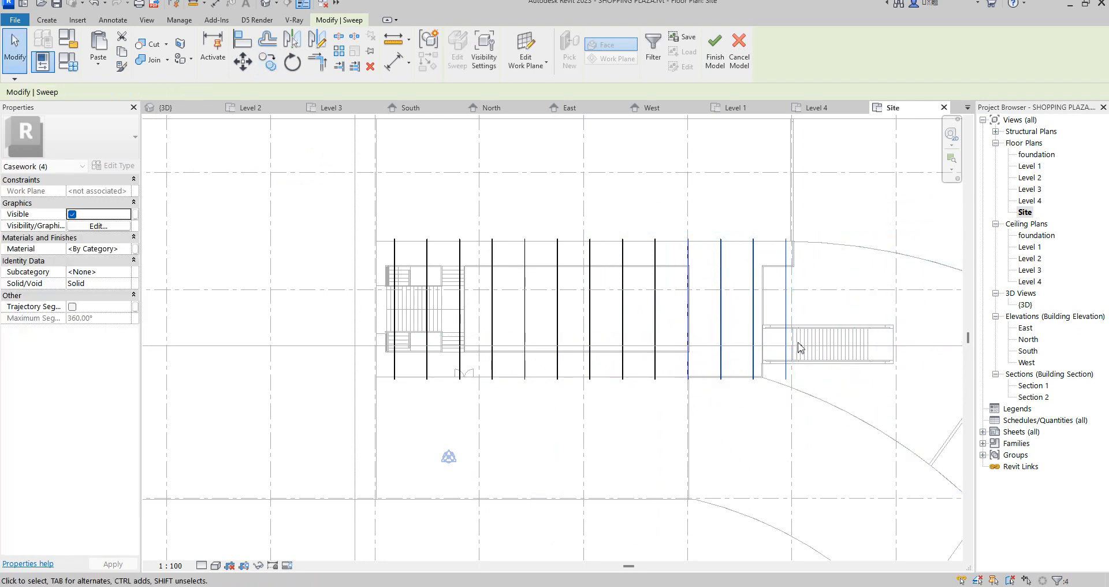
pyautogui.scroll(-3, 795, 271)
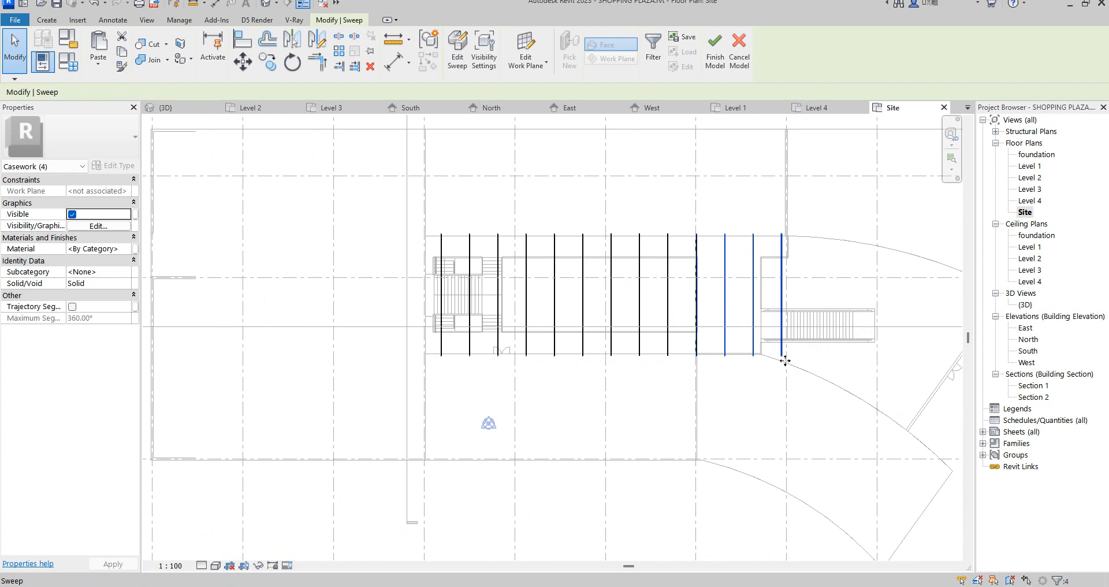
# Step: Examine the extended row of frames around grids 9 and 10 in the Site plan and clear the selection
pyautogui.scroll(-1, 780, 349)
pyautogui.scroll(2, 783, 344)
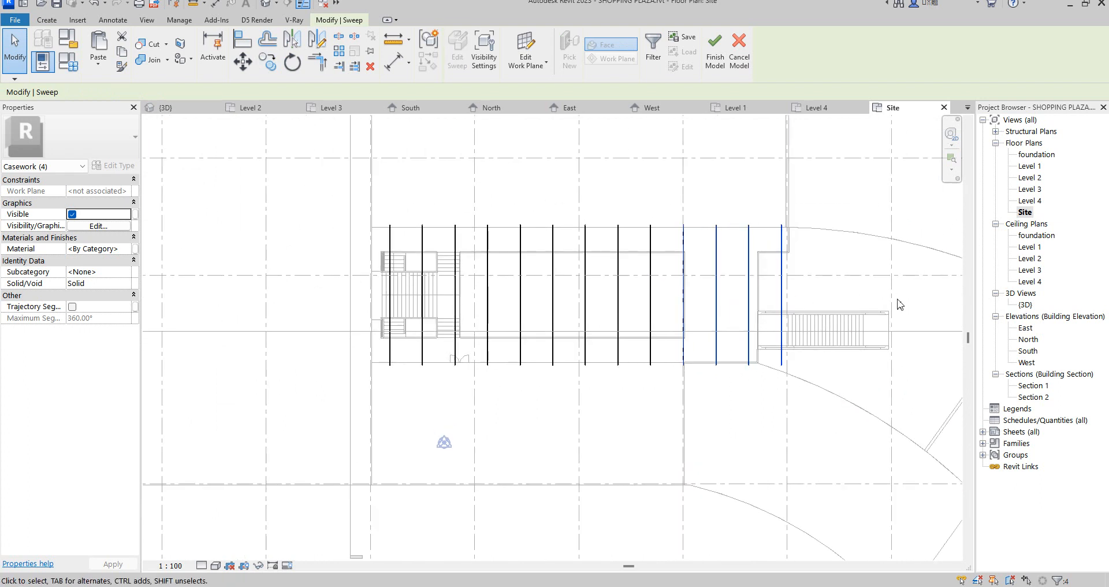
pyautogui.scroll(1, 781, 366)
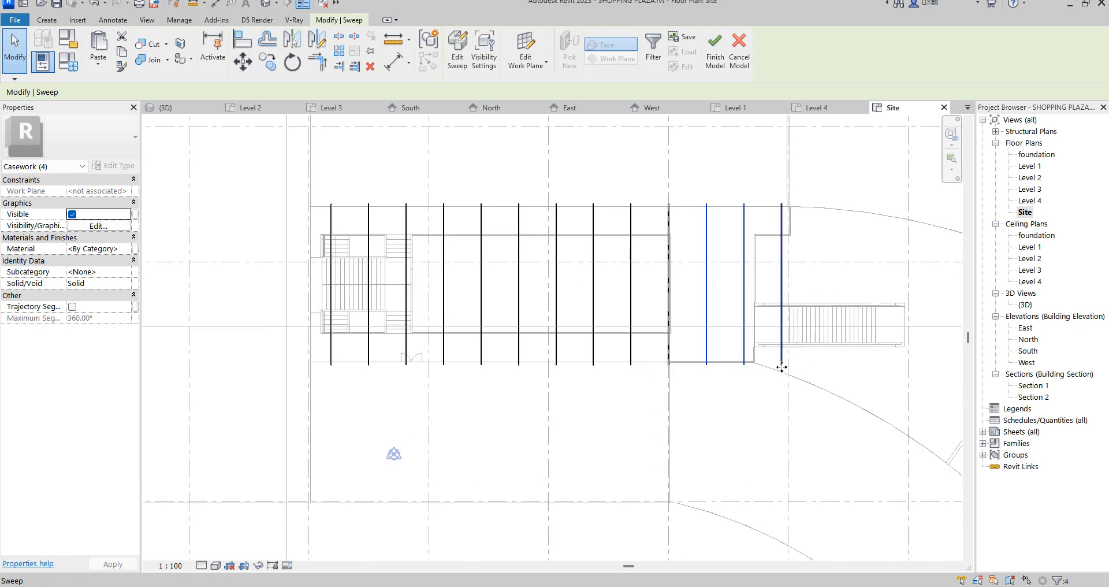
pyautogui.scroll(-1, 780, 368)
pyautogui.click(681, 228)
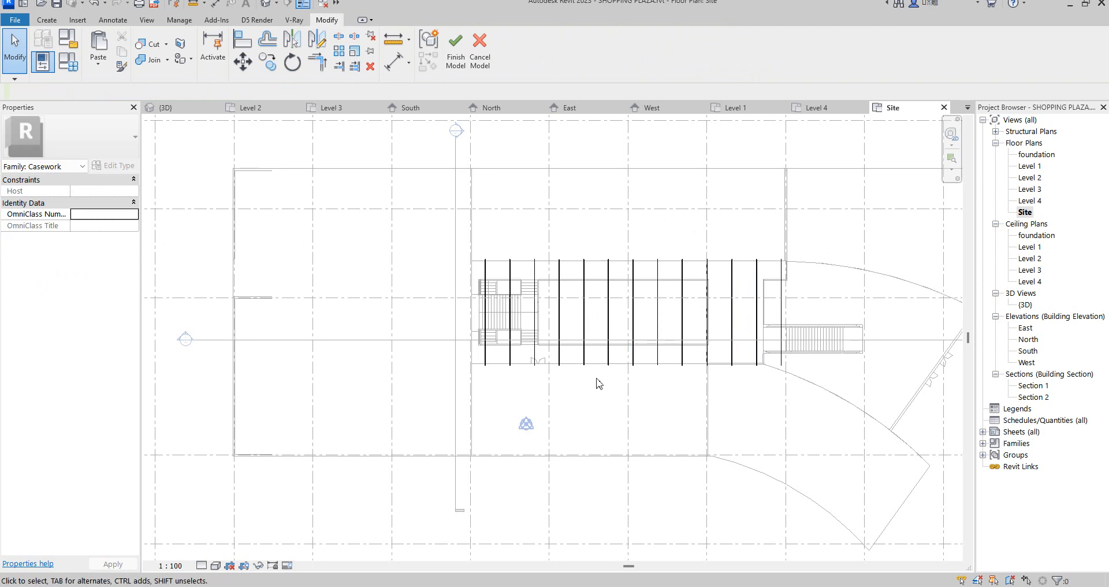
# Step: Start an in-place extrusion in the East elevation on the work plane Grid : 9
pyautogui.doubleClick(1029, 329)
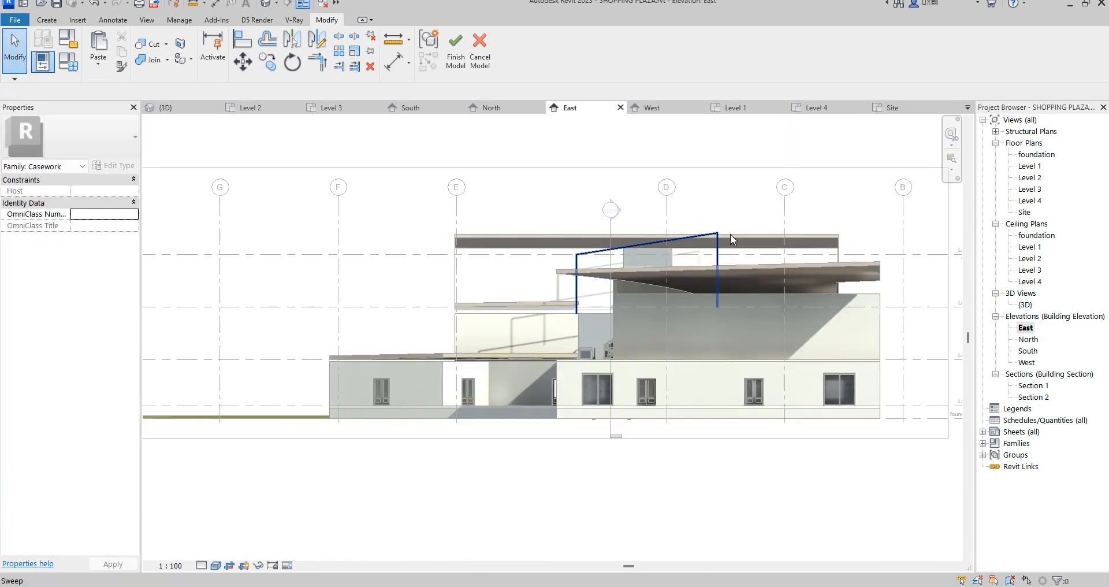
pyautogui.scroll(4, 722, 245)
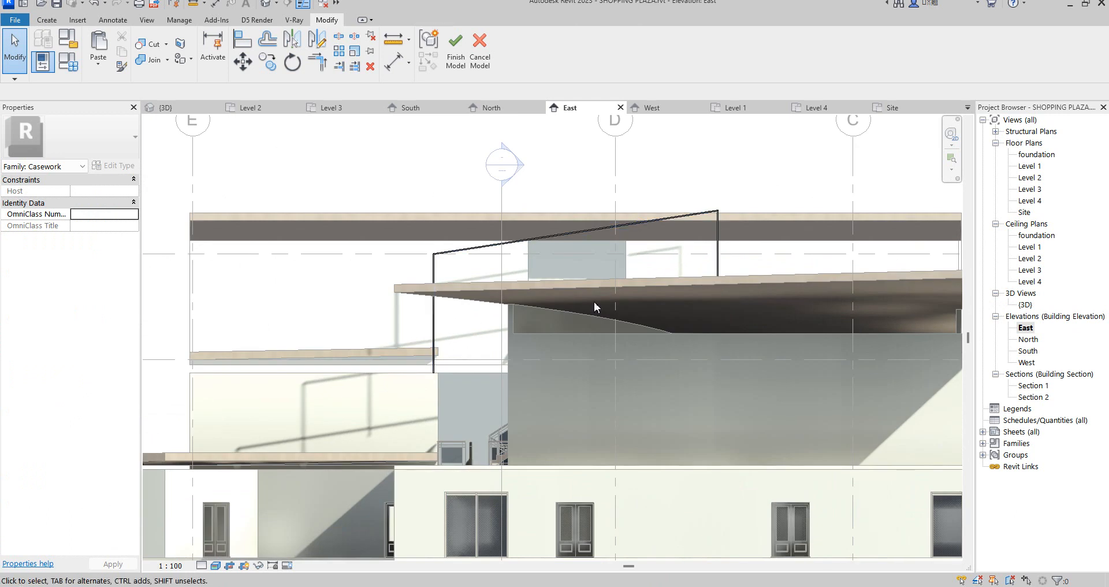
pyautogui.scroll(-3, 581, 333)
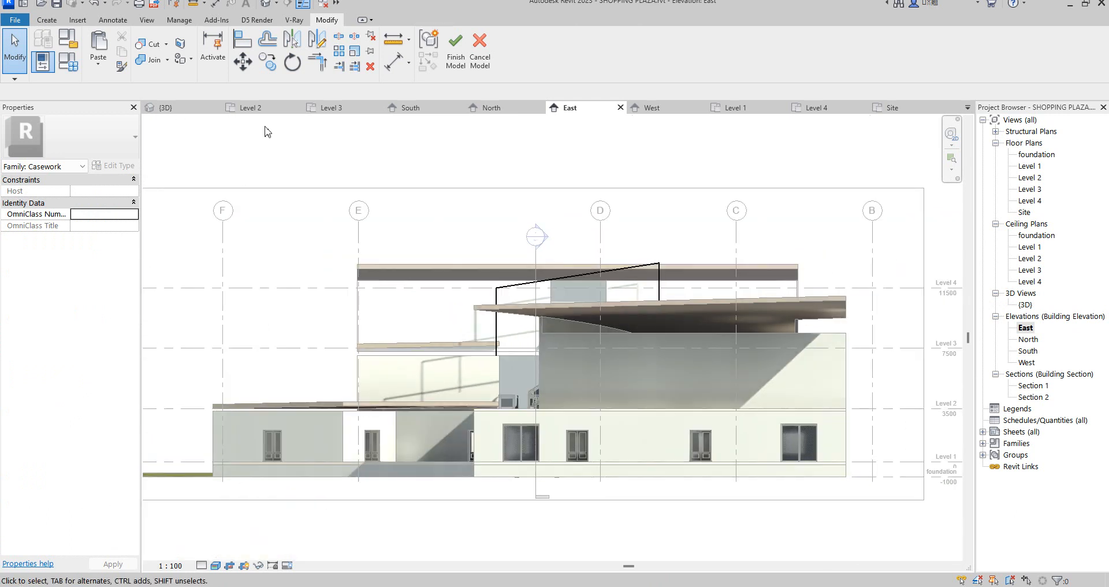
pyautogui.click(47, 21)
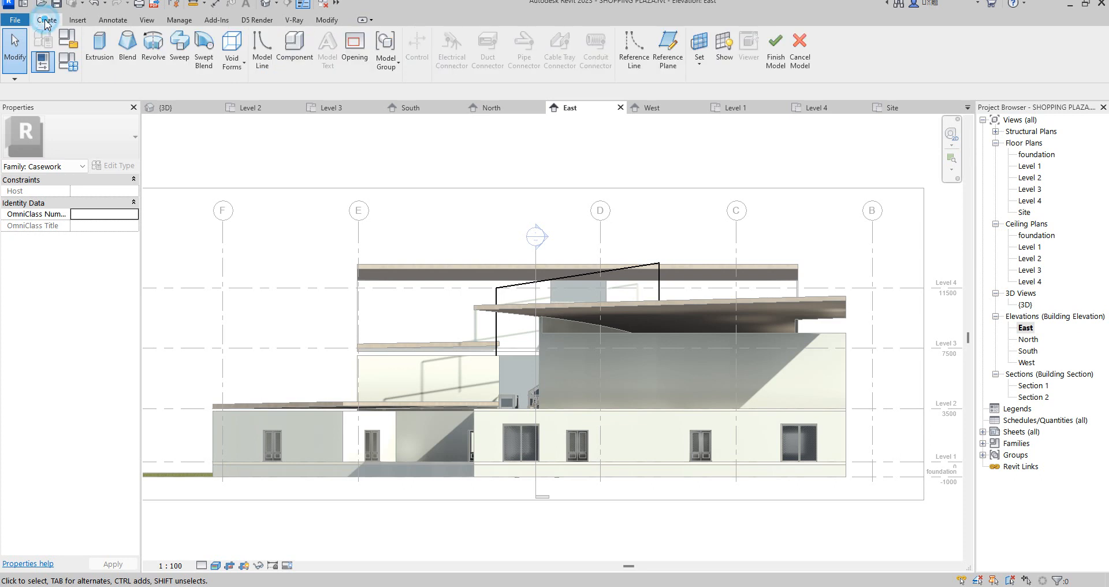
pyautogui.click(91, 61)
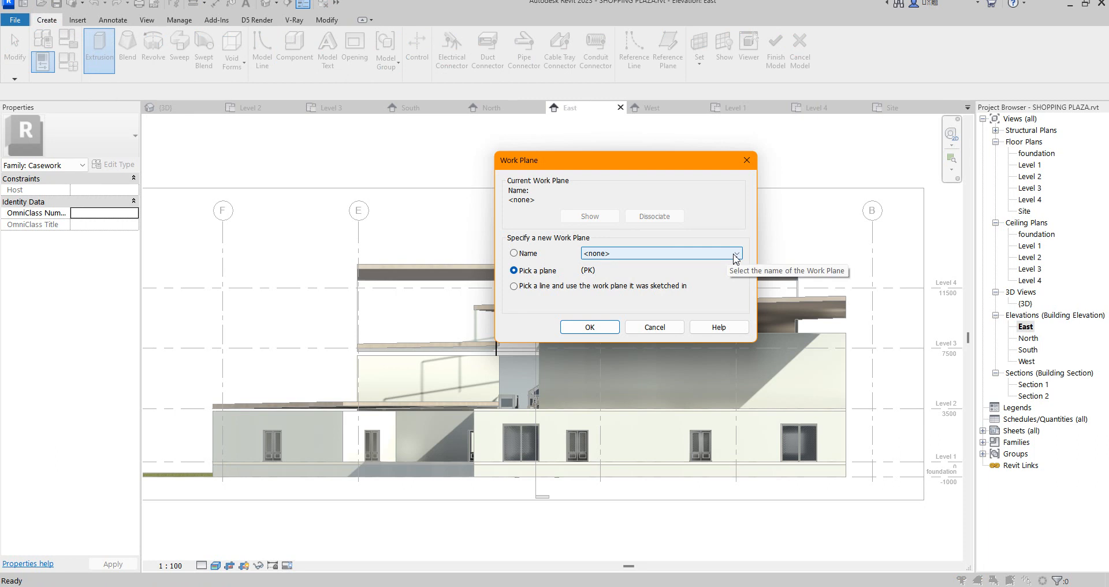
pyautogui.click(736, 255)
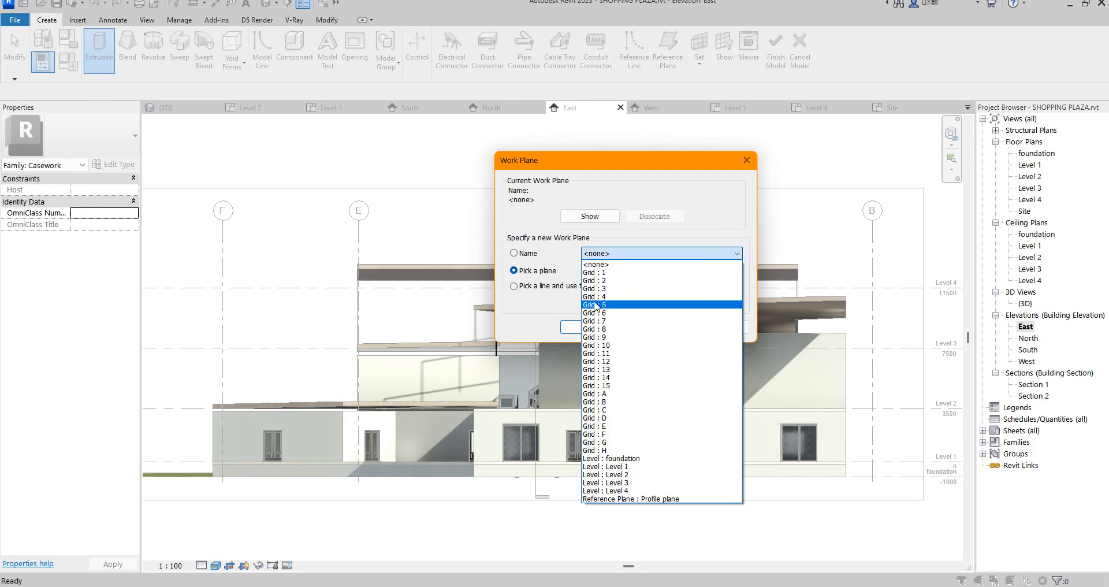
pyautogui.click(607, 337)
pyautogui.click(595, 328)
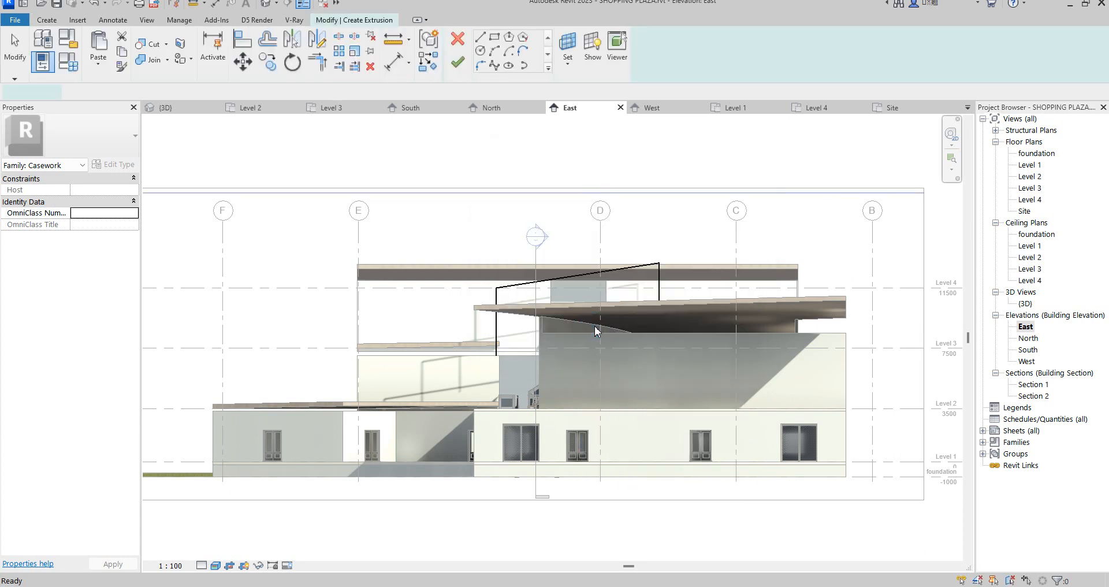
# Step: Sketch a vertical line about 4520 mm long along the inner side of the frame's post nearest grid E, from its foot to the beam
pyautogui.click(480, 37)
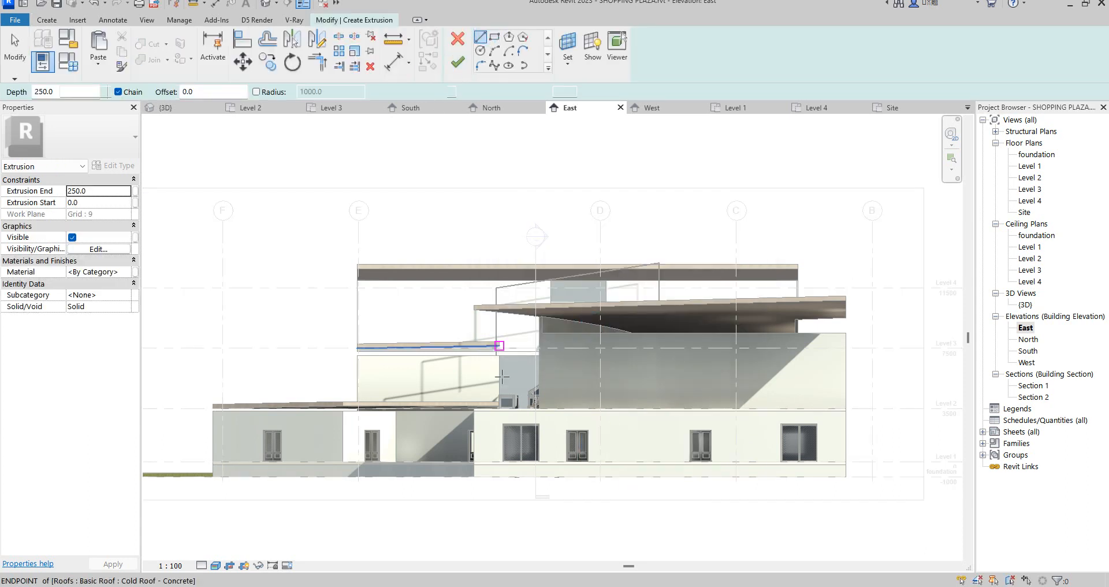
pyautogui.scroll(6, 507, 358)
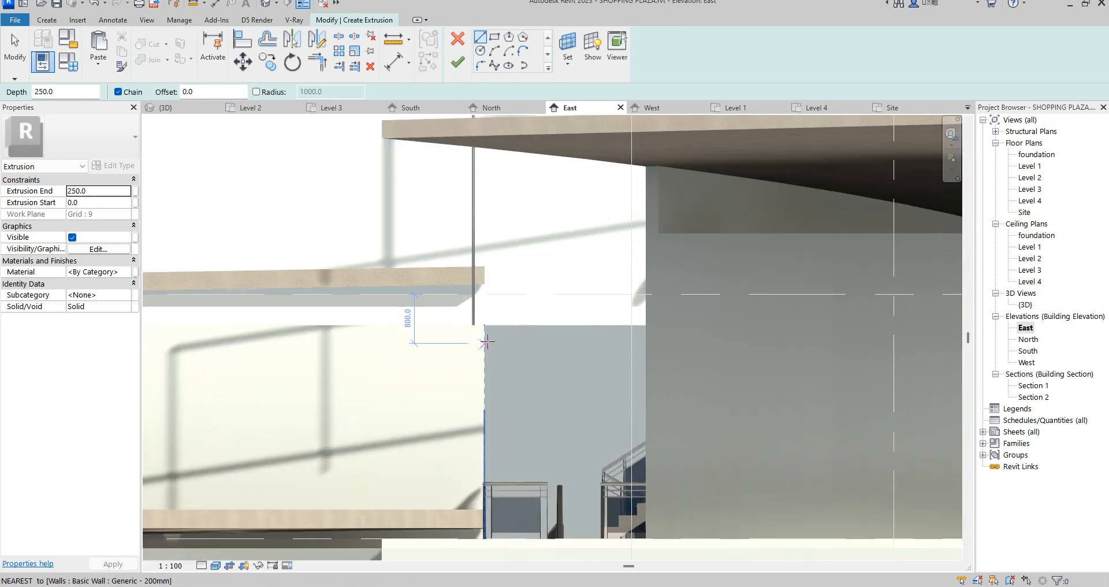
pyautogui.scroll(2, 476, 326)
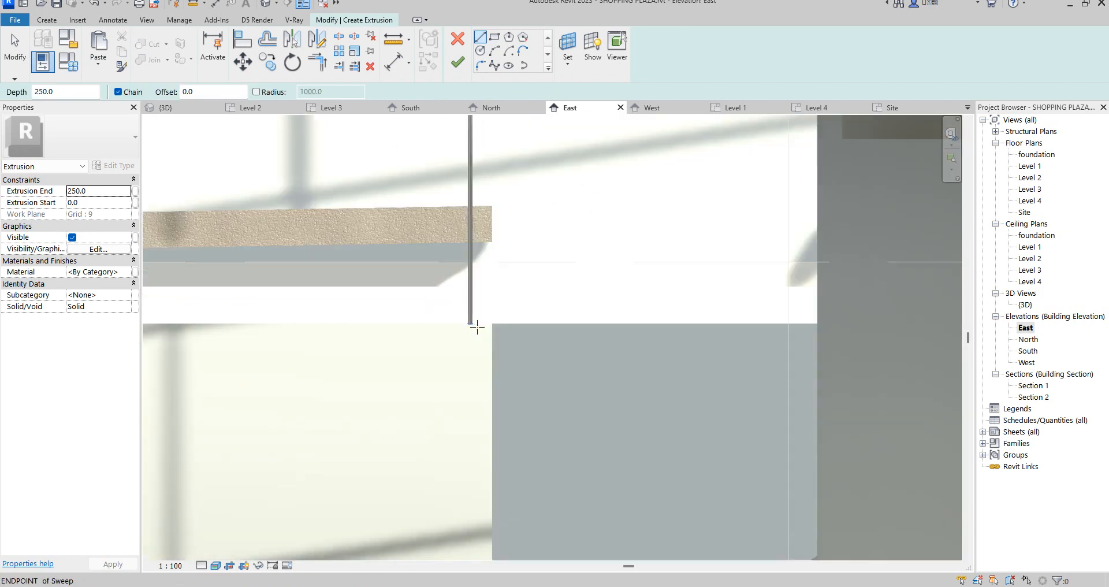
pyautogui.scroll(2, 475, 324)
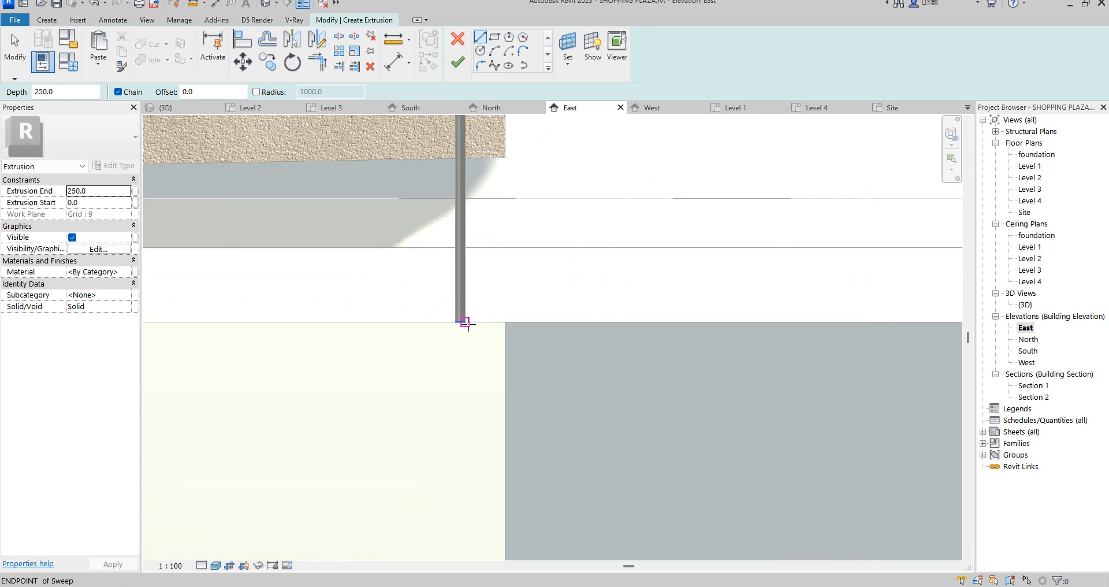
pyautogui.scroll(2, 466, 323)
pyautogui.click(469, 323)
pyautogui.scroll(-5, 474, 306)
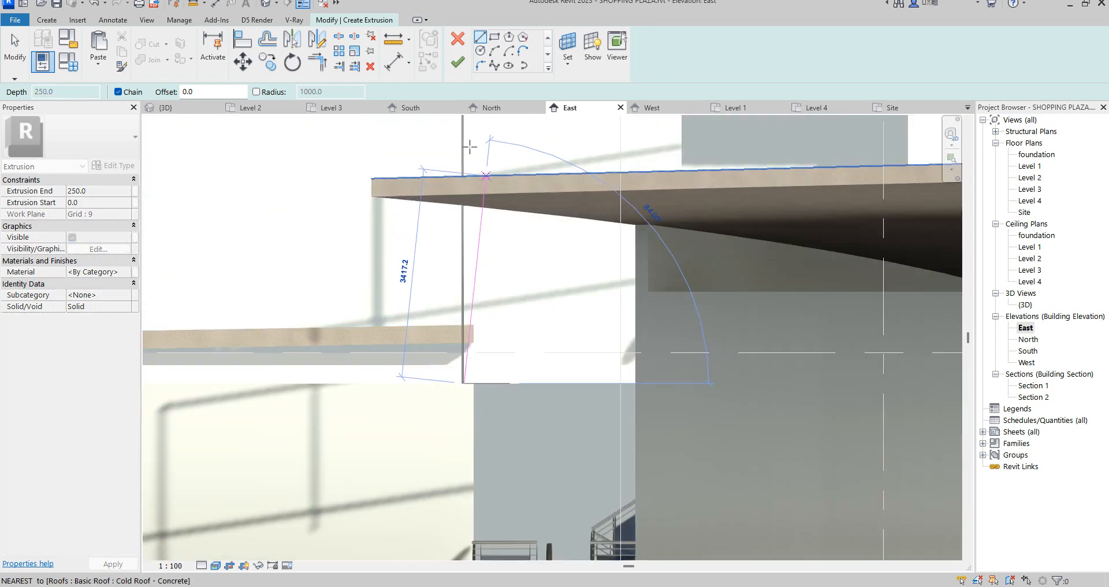
pyautogui.scroll(-1, 465, 144)
pyautogui.scroll(4, 465, 139)
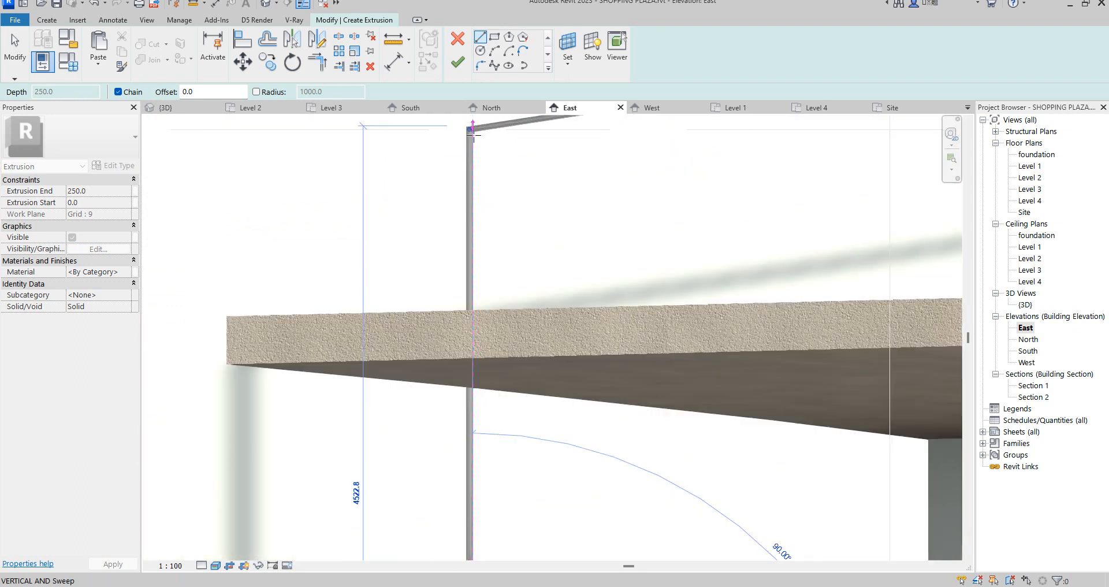
pyautogui.click(473, 132)
# Step: Continue the extrusion sketch with a sloped line along the underside of the slanted beam to the frame's peak
pyautogui.scroll(-2, 535, 215)
pyautogui.scroll(-2, 501, 253)
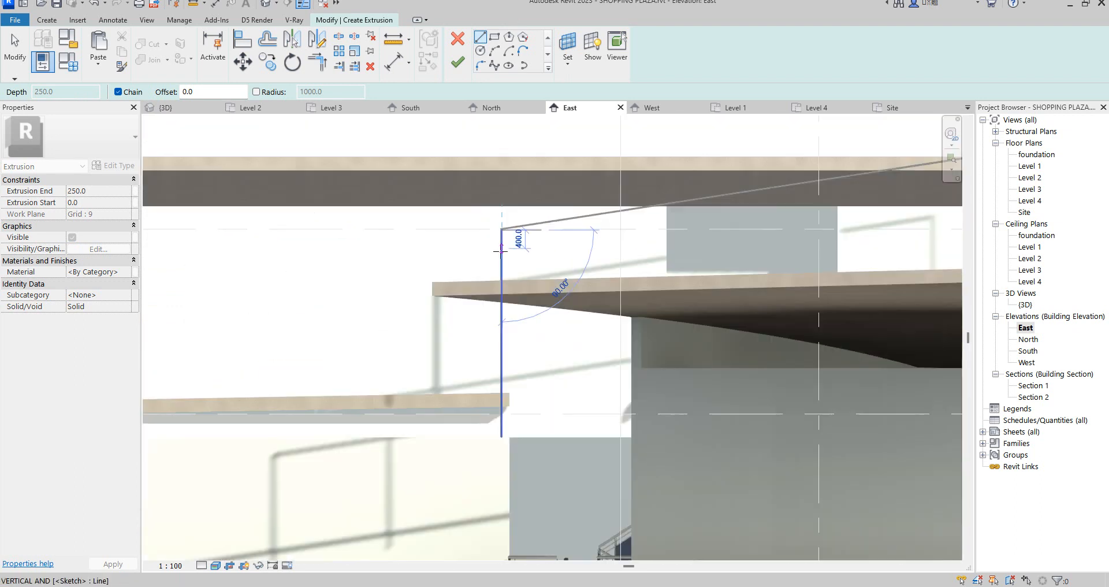
pyautogui.scroll(-2, 355, 254)
pyautogui.scroll(6, 548, 223)
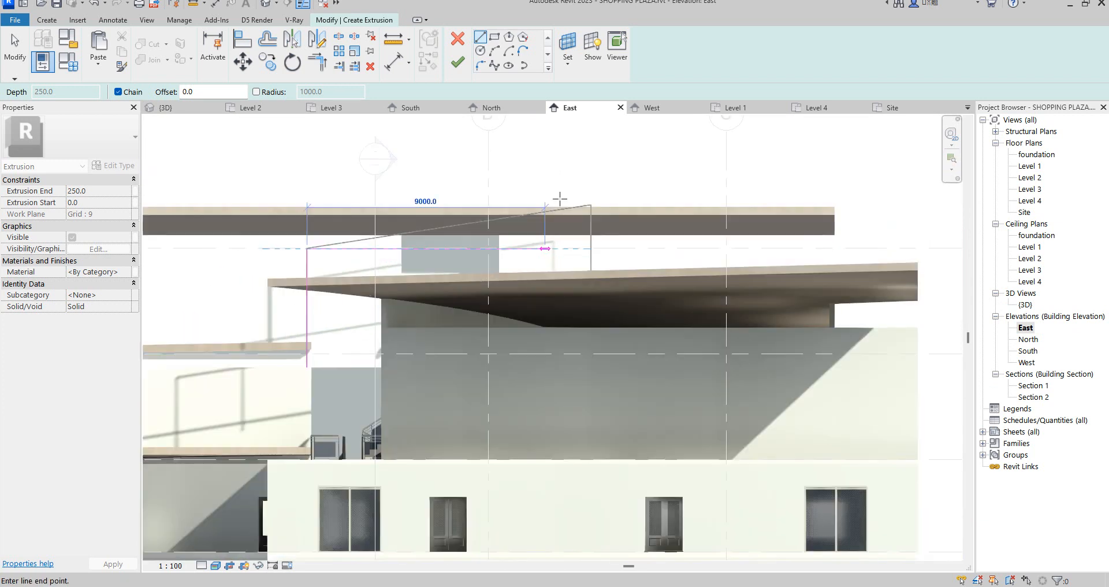
pyautogui.scroll(2, 654, 169)
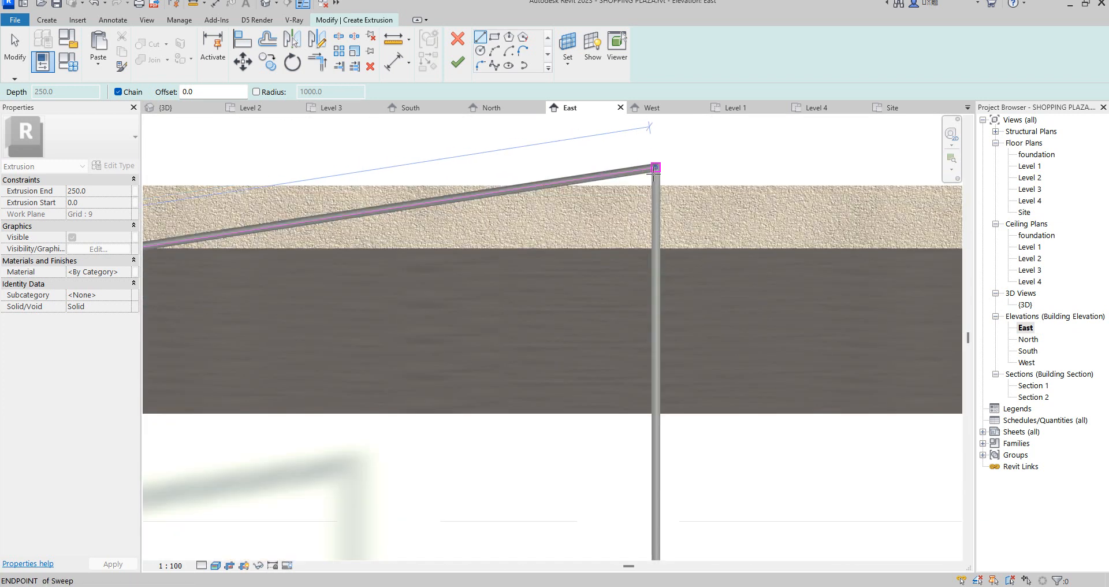
pyautogui.click(648, 172)
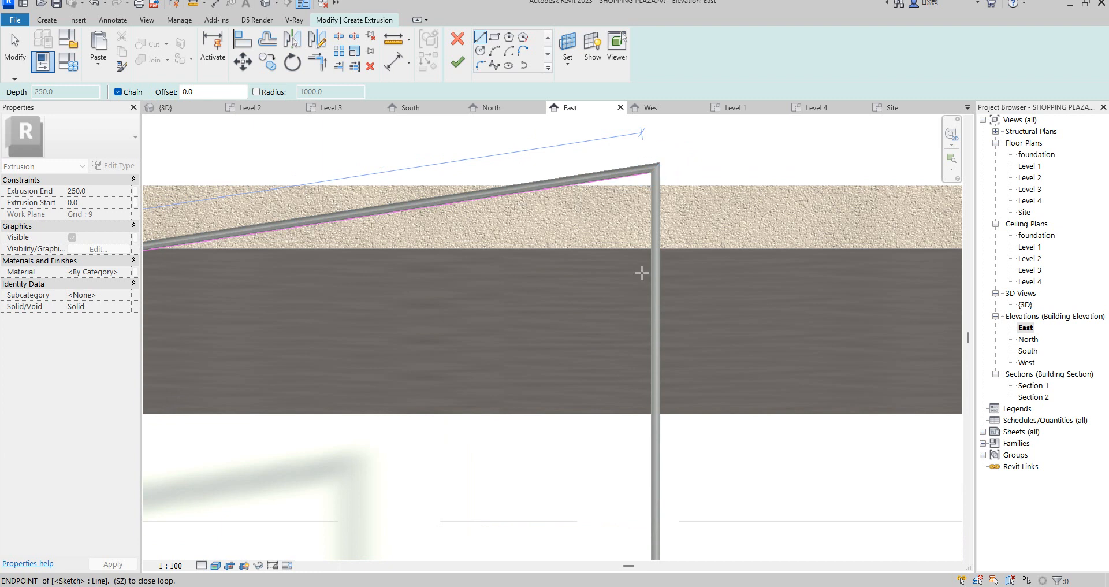
# Step: Sketch a vertical line from the frame's peak down the inner side of the other post to Level 3, and try to finish the sketch
pyautogui.scroll(-2, 642, 275)
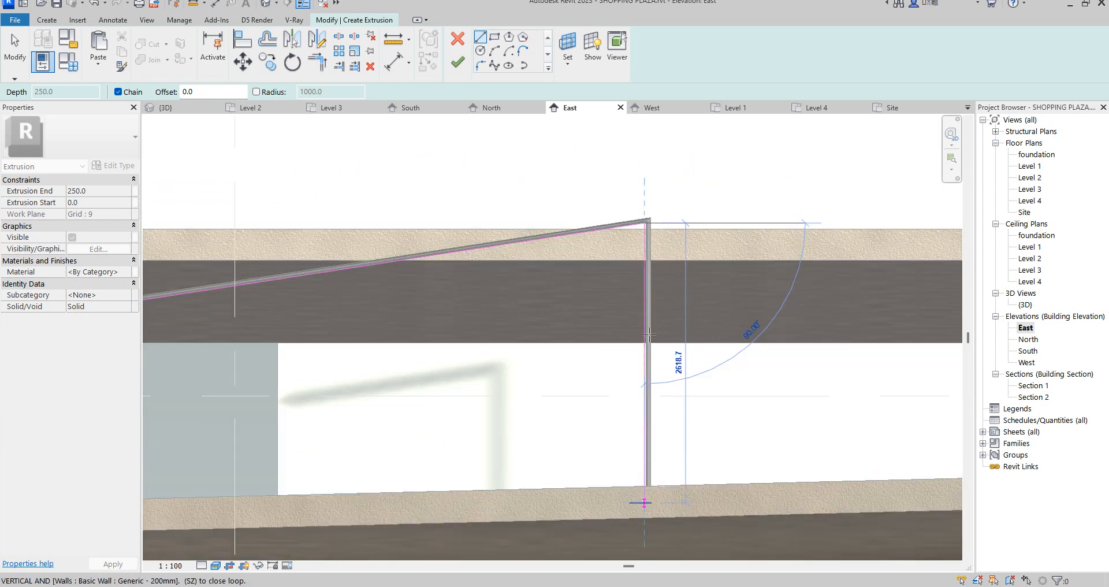
pyautogui.scroll(-2, 640, 308)
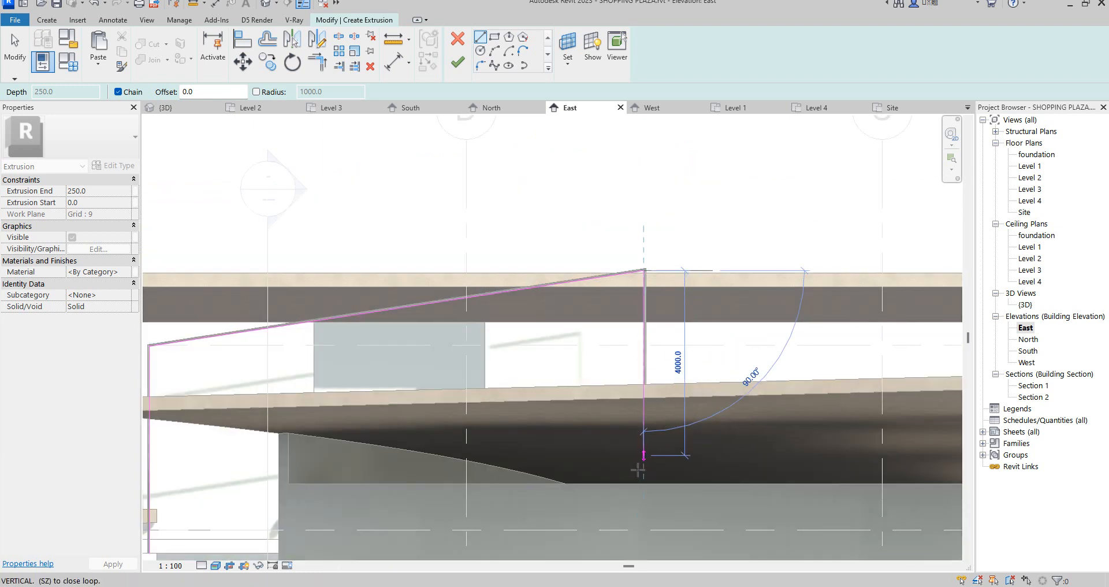
pyautogui.scroll(-2, 643, 484)
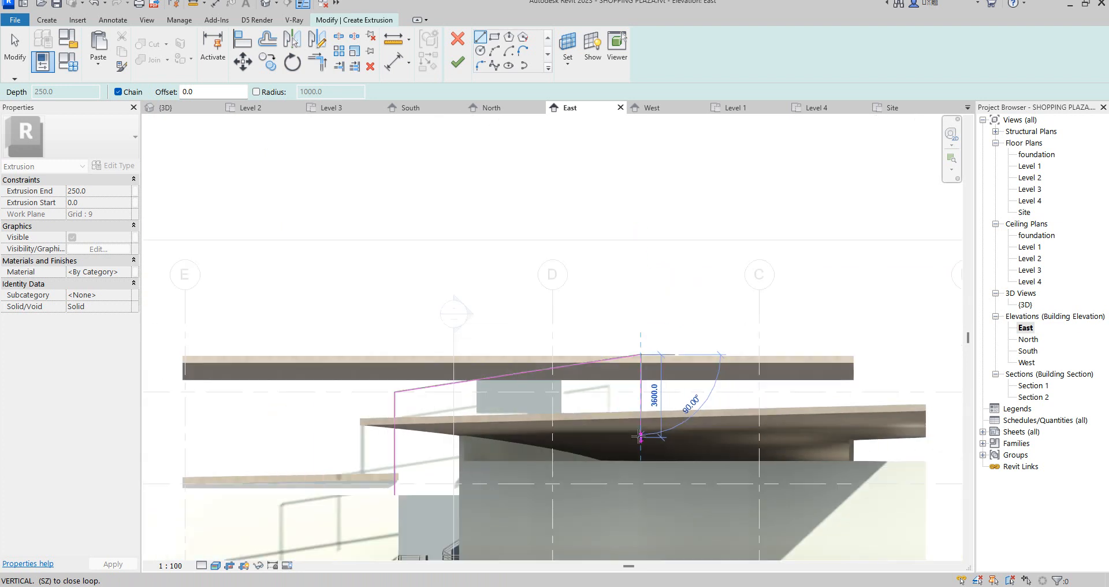
pyautogui.click(643, 484)
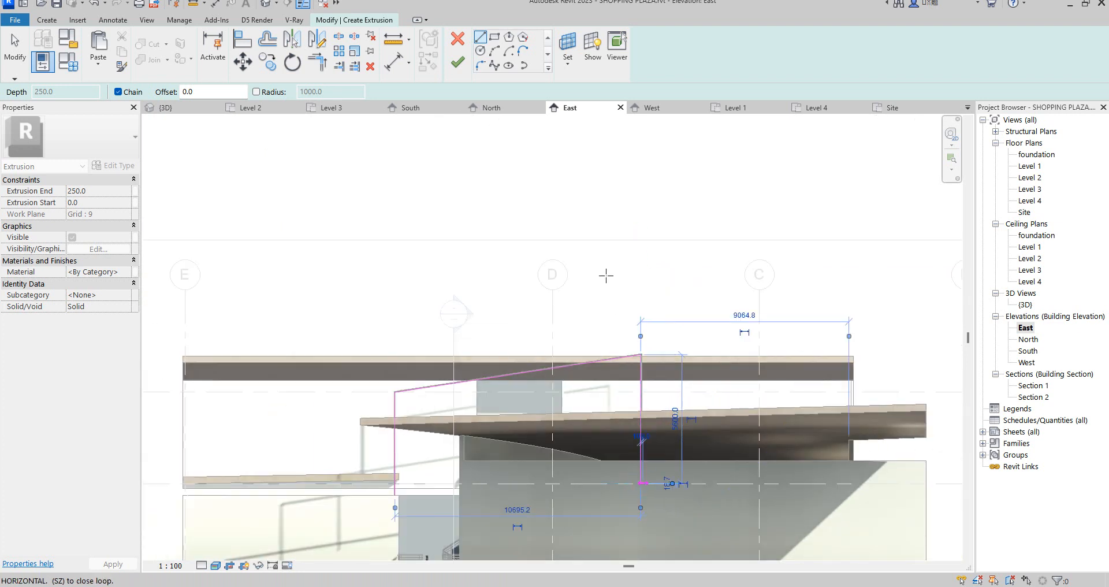
pyautogui.click(460, 68)
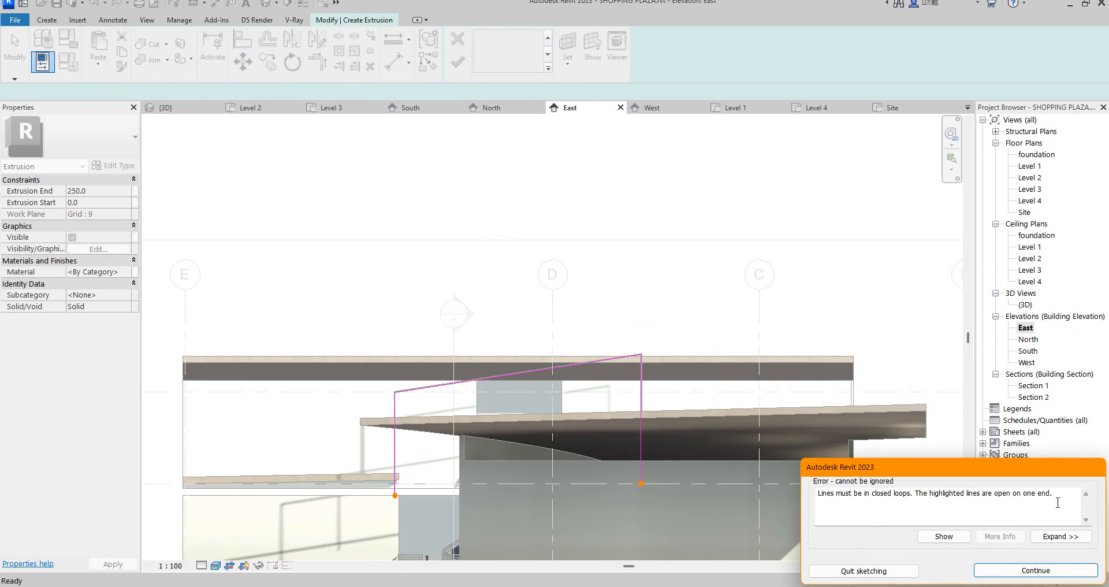
pyautogui.click(1054, 574)
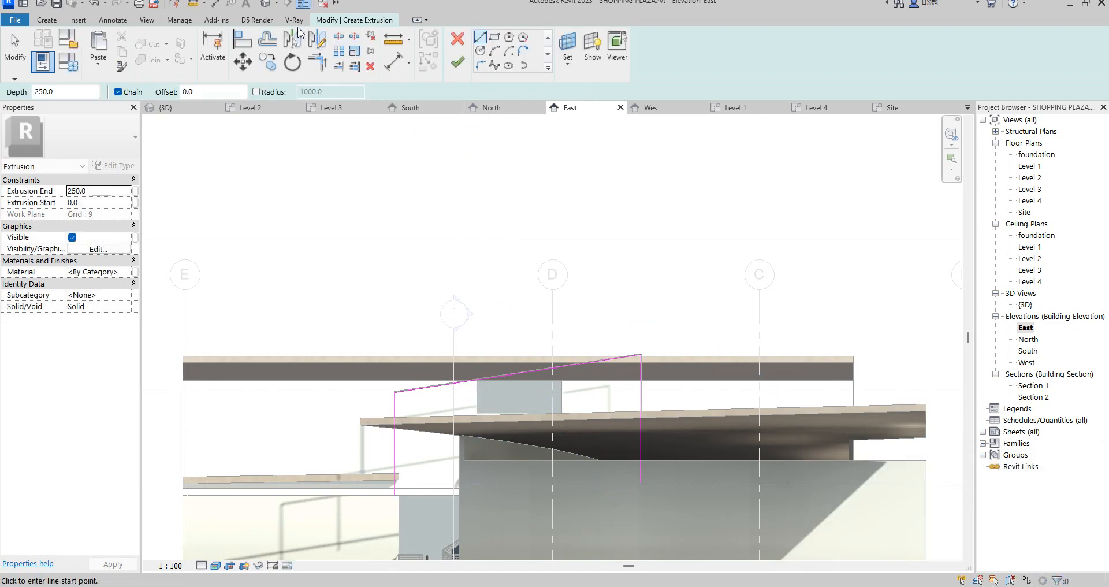
# Step: Offset copies of the sloped line and both vertical sketch lines 30 mm toward the inside of the frame
pyautogui.click(262, 43)
pyautogui.moveTo(280, 93); pyautogui.dragTo(249, 100)
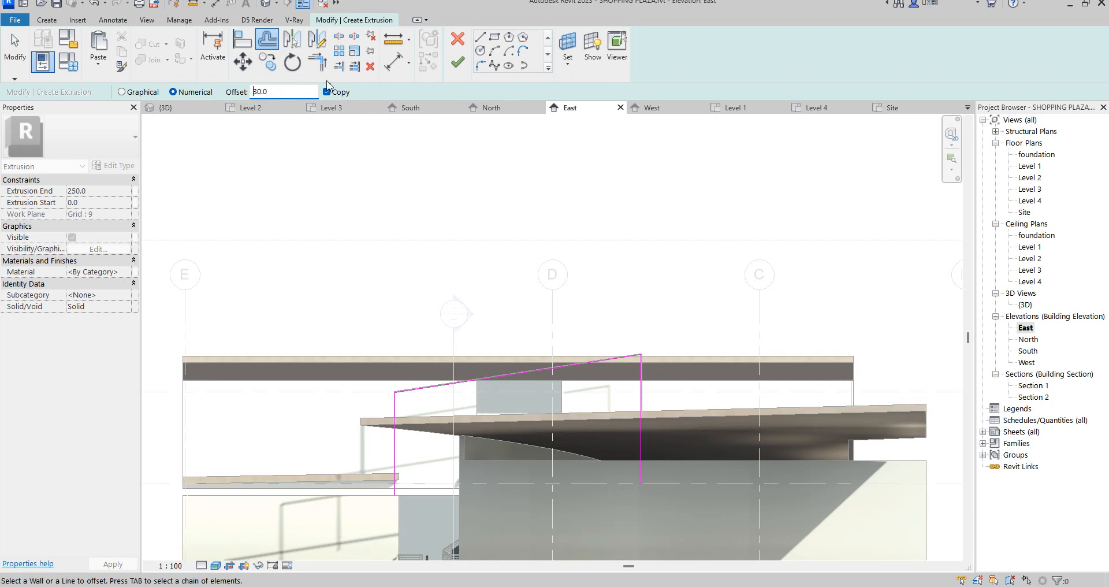
pyautogui.scroll(5, 423, 425)
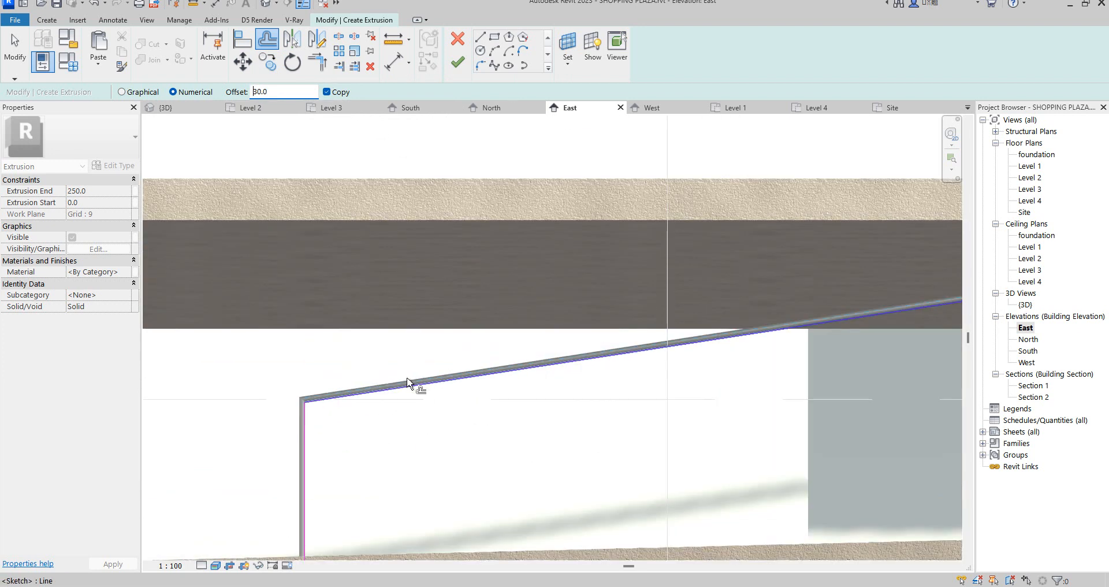
pyautogui.scroll(3, 411, 414)
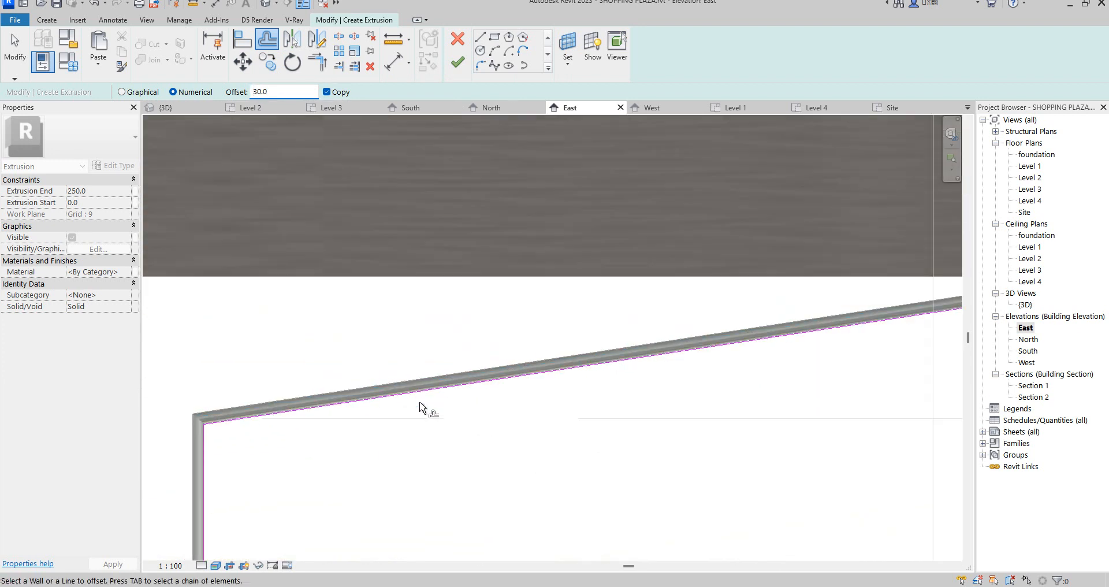
pyautogui.click(420, 399)
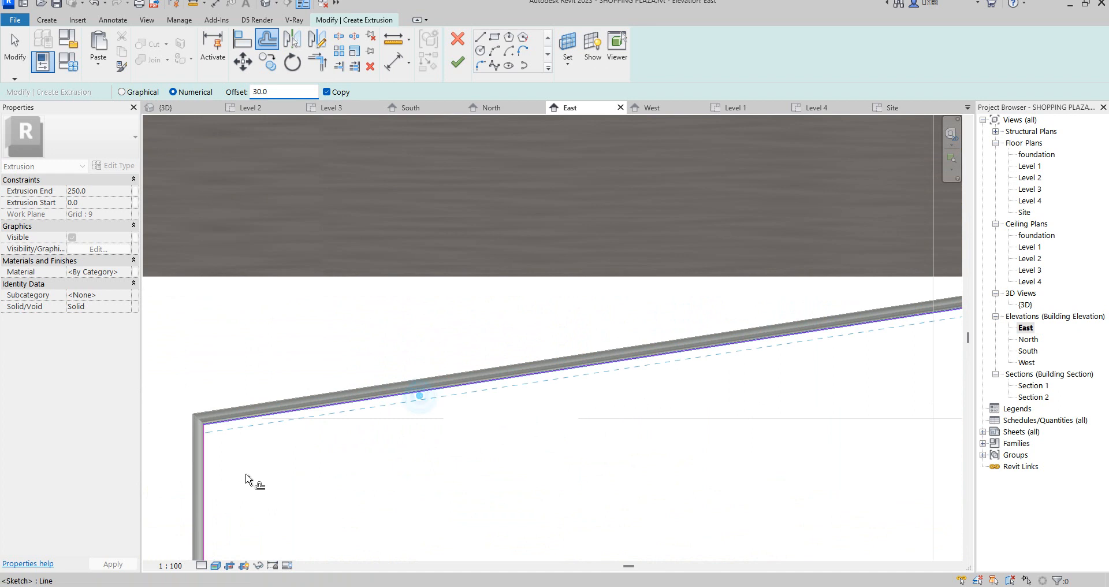
pyautogui.click(206, 458)
pyautogui.scroll(-3, 322, 427)
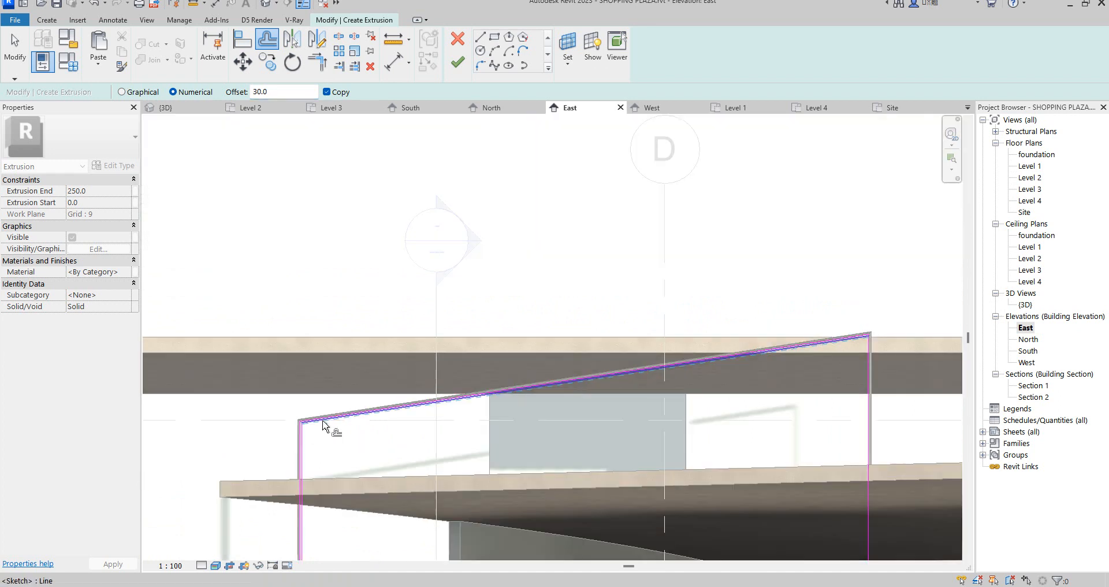
pyautogui.scroll(2, 624, 416)
pyautogui.scroll(3, 557, 411)
pyautogui.click(555, 410)
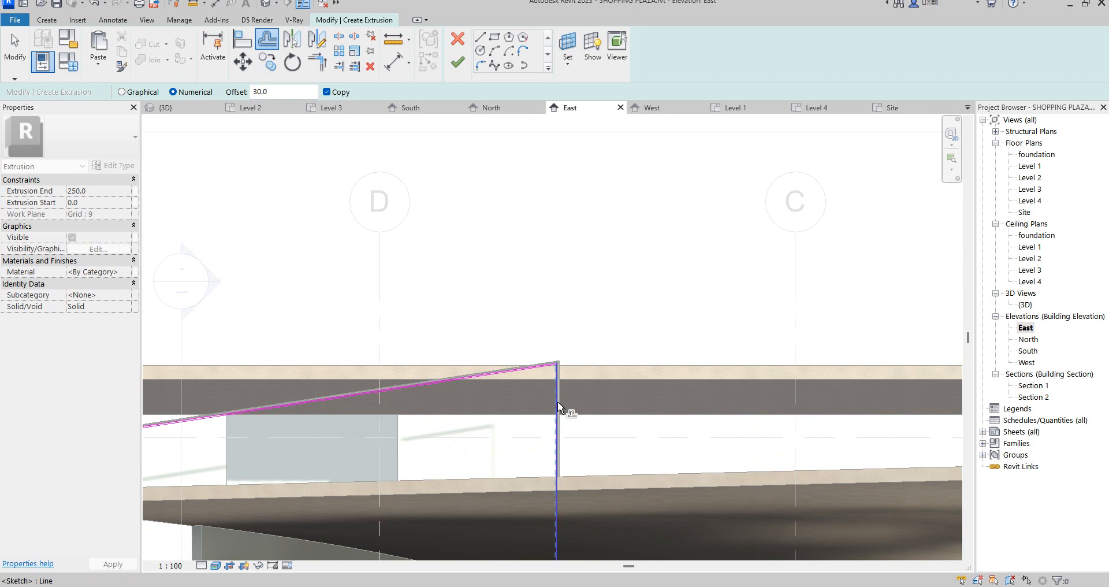
# Step: Close the foot of the offset extrusion sketch at the post nearest grid E with a short line between the two vertical lines
pyautogui.click(317, 62)
pyautogui.scroll(3, 502, 347)
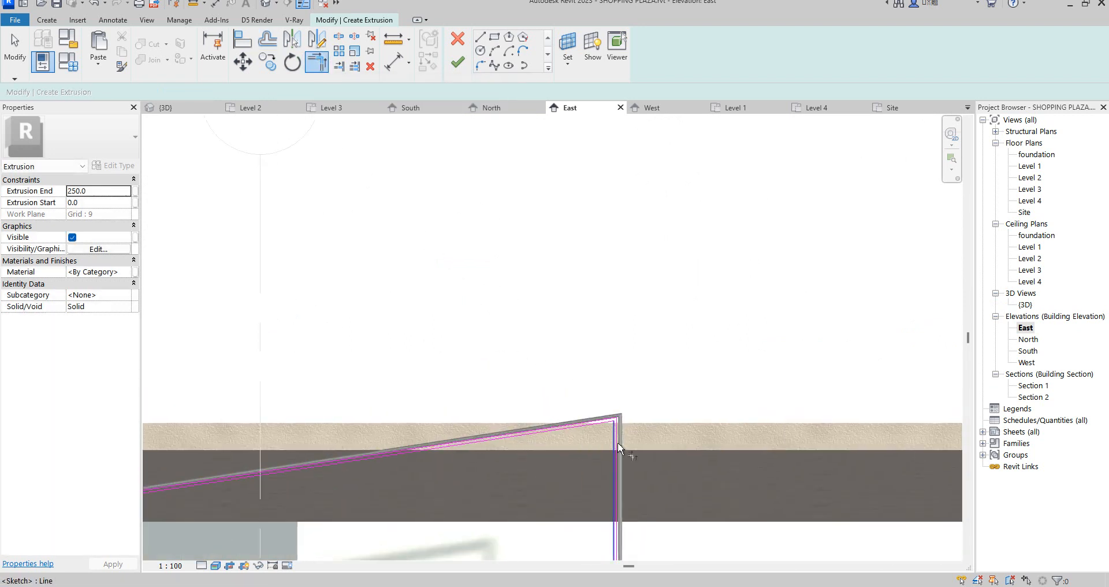
pyautogui.scroll(-3, 711, 339)
pyautogui.scroll(-2, 384, 414)
pyautogui.scroll(3, 487, 379)
pyautogui.scroll(2, 559, 374)
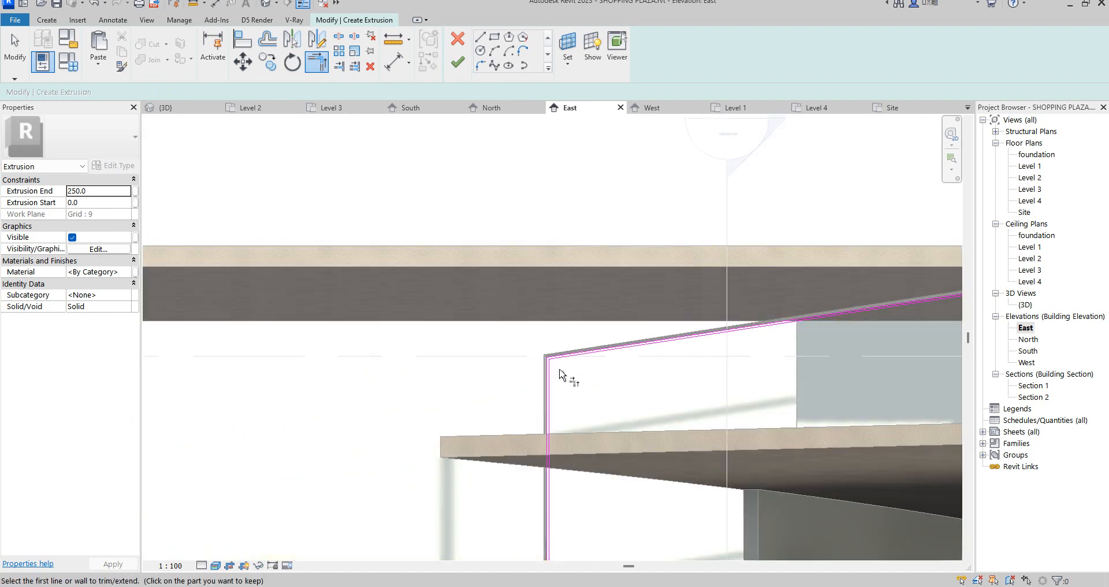
pyautogui.scroll(-2, 559, 375)
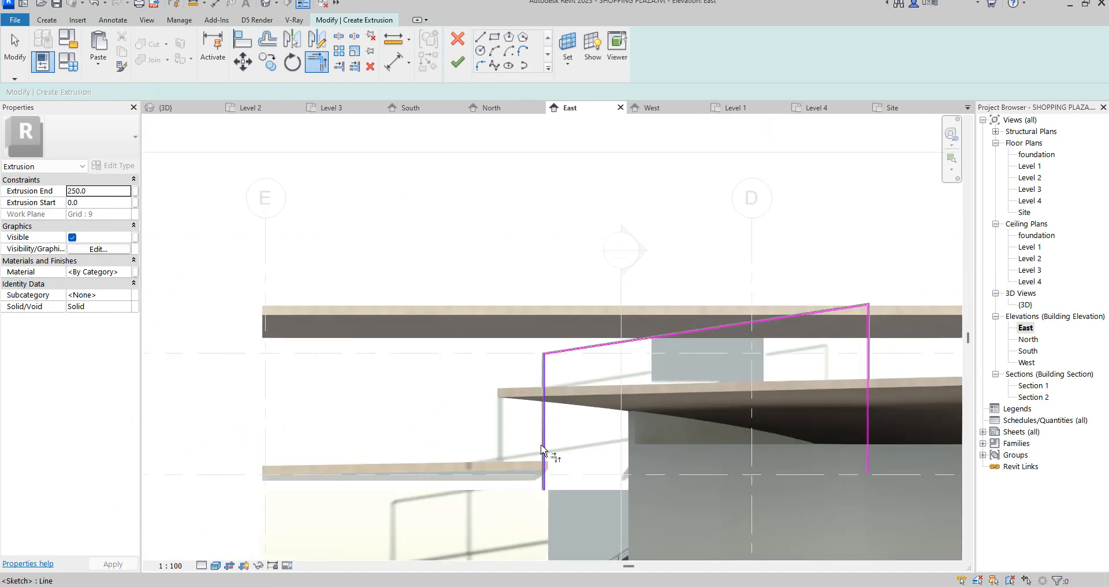
pyautogui.click(482, 39)
pyautogui.scroll(5, 543, 479)
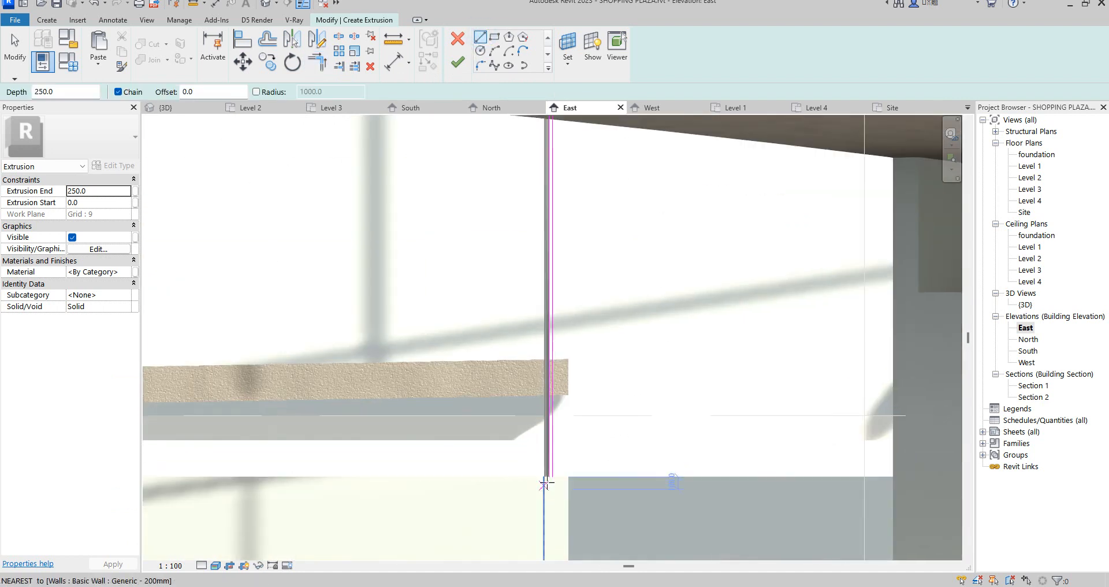
pyautogui.click(548, 477)
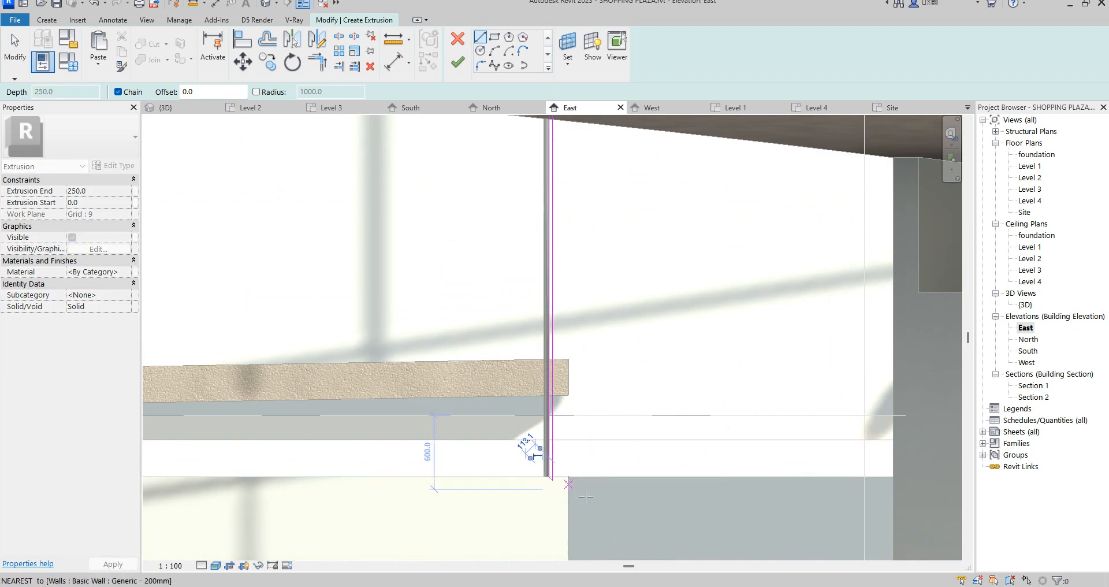
pyautogui.scroll(-4, 522, 476)
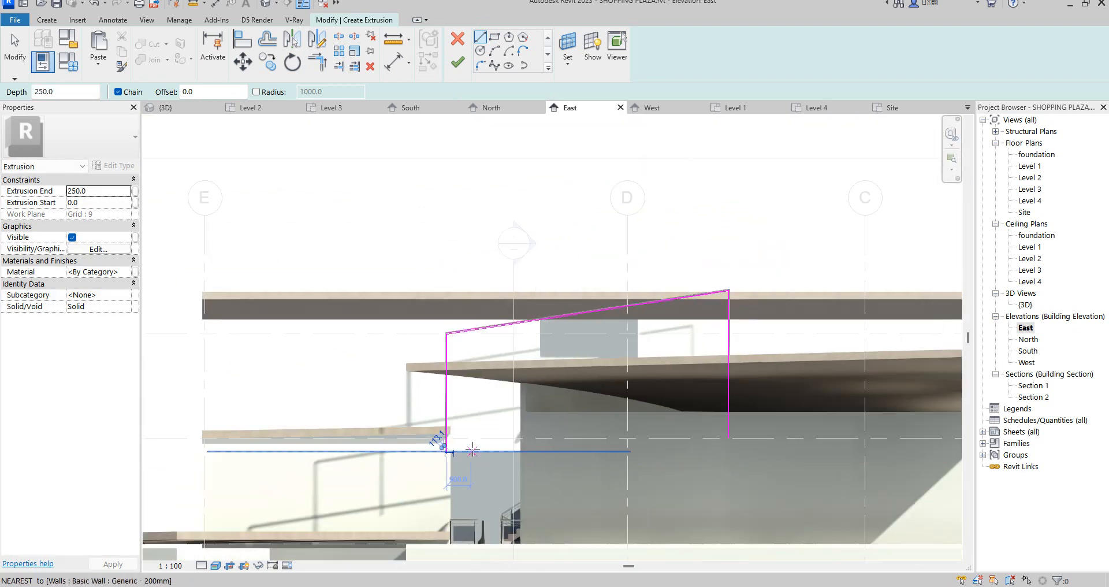
# Step: Join the two vertical lines at Level 3 on the other post with a short line and finish the extrusion
pyautogui.scroll(3, 635, 436)
pyautogui.scroll(2, 669, 433)
pyautogui.scroll(-3, 664, 430)
pyautogui.scroll(2, 772, 424)
pyautogui.scroll(3, 772, 424)
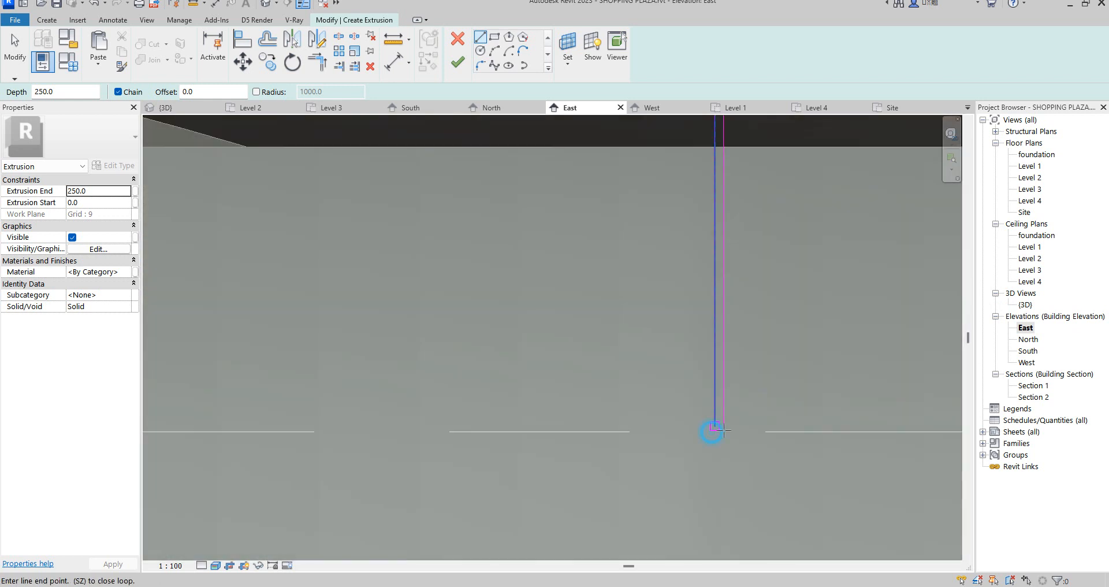
pyautogui.click(724, 427)
pyautogui.rightClick(575, 343)
pyautogui.click(631, 351)
pyautogui.scroll(-4, 630, 351)
pyautogui.scroll(3, 407, 349)
pyautogui.scroll(3, 406, 349)
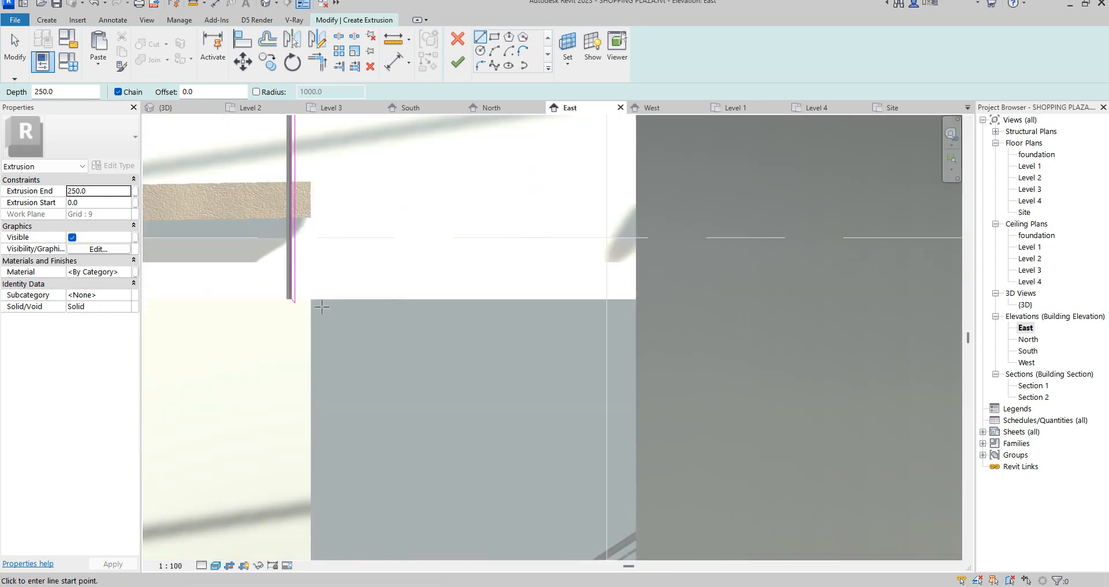
pyautogui.scroll(-3, 573, 351)
pyautogui.click(458, 62)
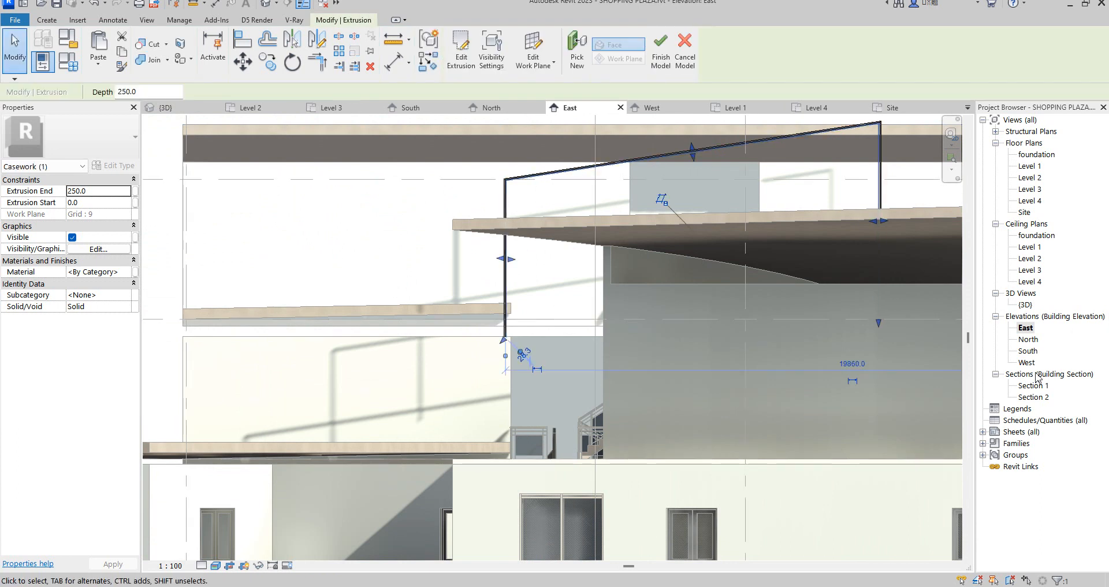
# Step: In the South elevation, stretch the extruded panel from grid 6 to the last frame just short of grid 10
pyautogui.doubleClick(1028, 351)
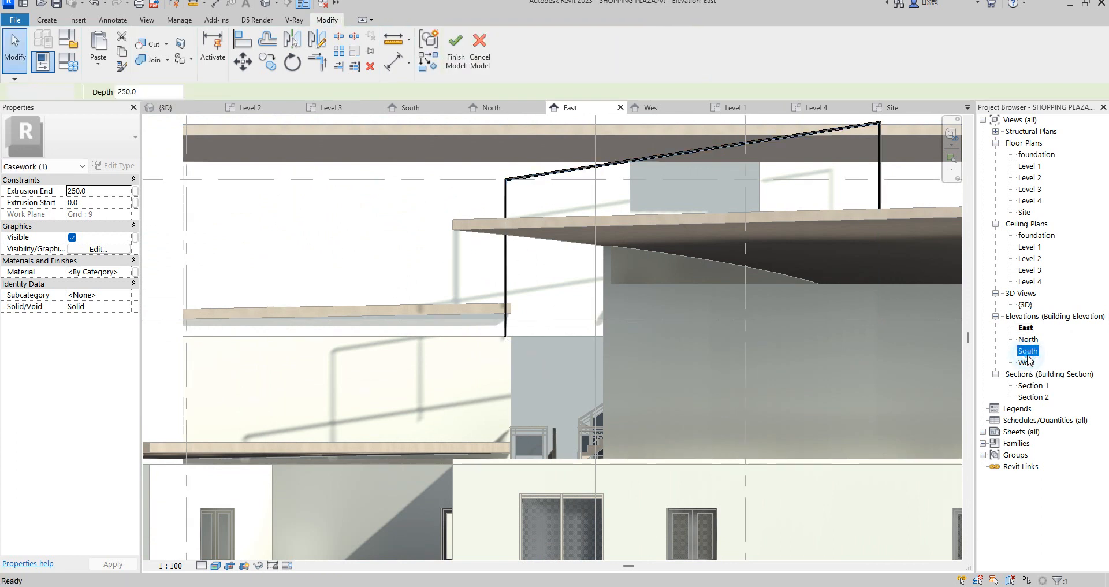
pyautogui.scroll(1, 770, 340)
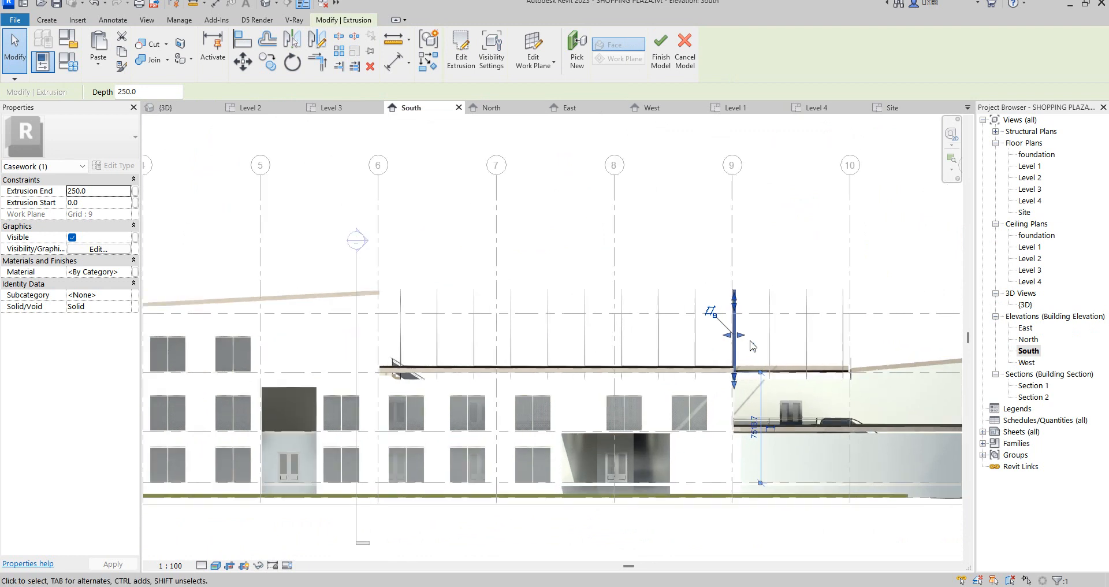
pyautogui.moveTo(739, 334); pyautogui.dragTo(848, 346)
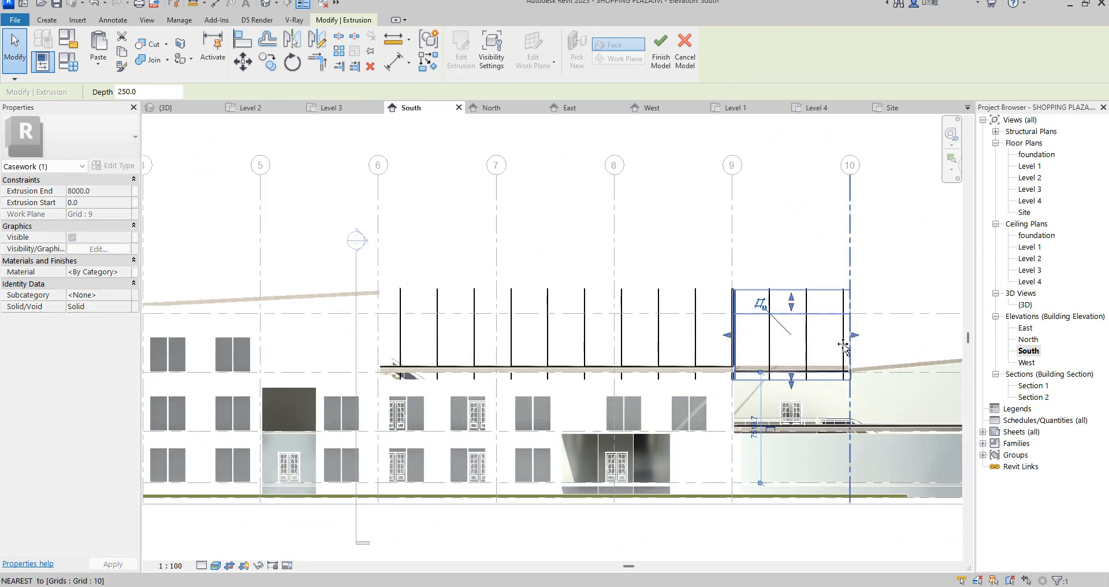
pyautogui.moveTo(727, 335); pyautogui.dragTo(487, 334)
pyautogui.moveTo(400, 328); pyautogui.dragTo(377, 329)
pyautogui.click(577, 238)
pyautogui.scroll(-4, 577, 239)
pyautogui.scroll(3, 745, 273)
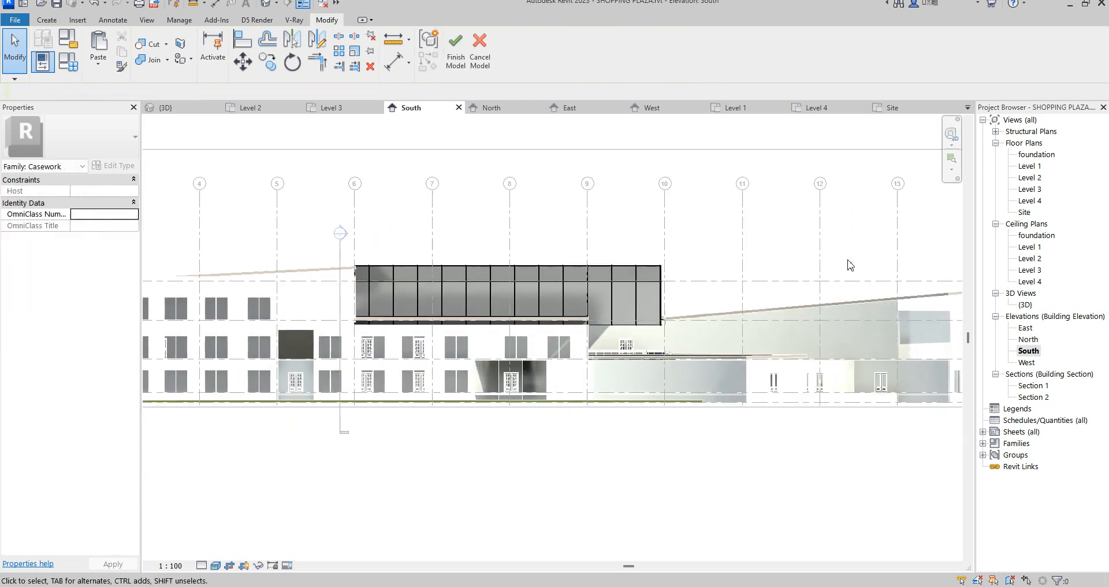
# Step: Select the extruded panel in the 3D view and open the material choices for it
pyautogui.doubleClick(1028, 305)
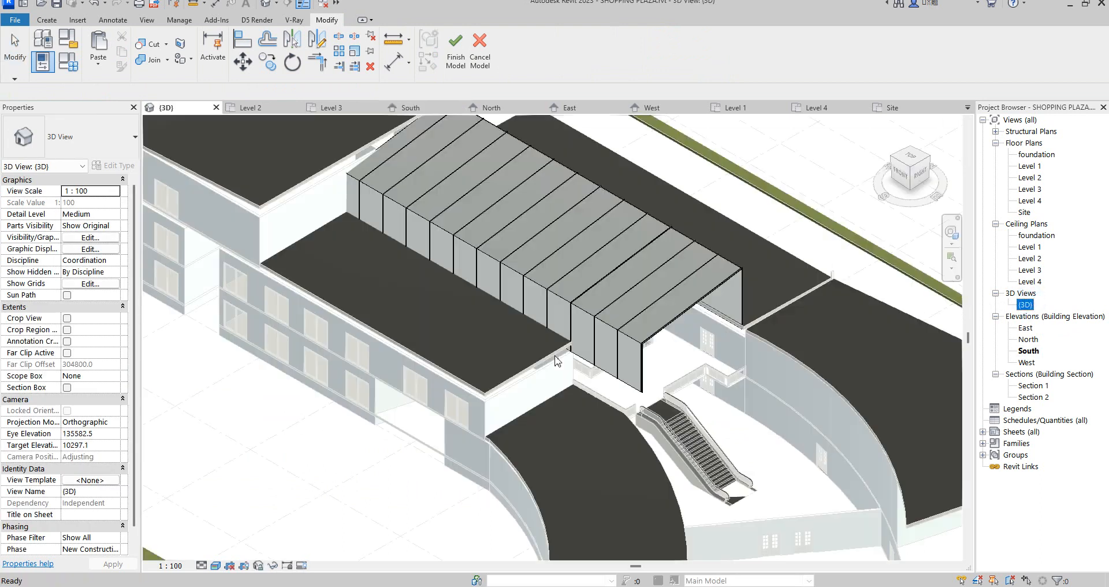
pyautogui.scroll(-2, 569, 376)
pyautogui.scroll(2, 615, 369)
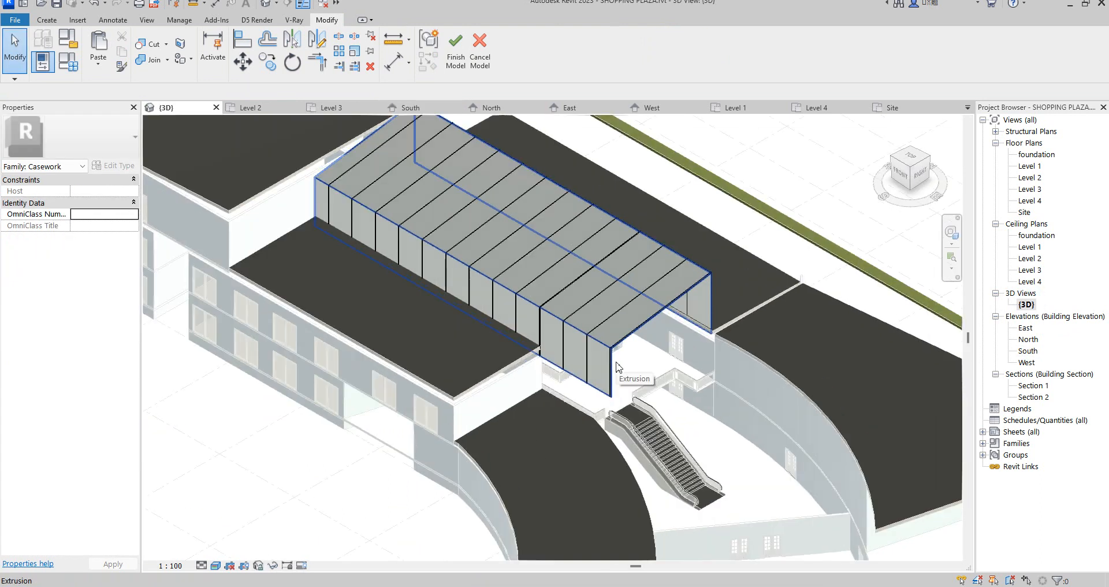
pyautogui.click(691, 297)
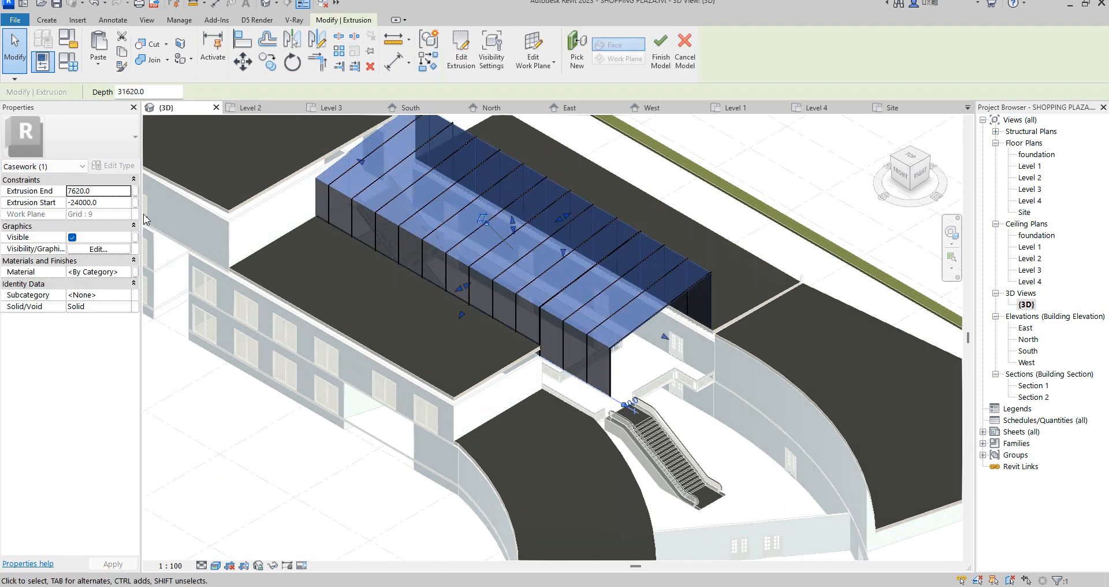
pyautogui.click(130, 273)
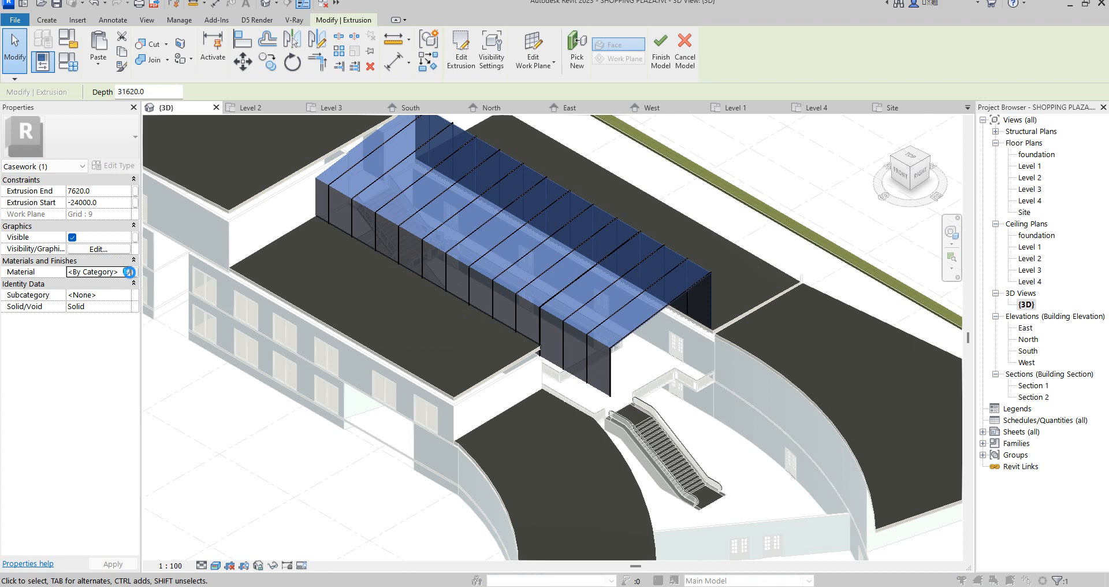
pyautogui.click(129, 271)
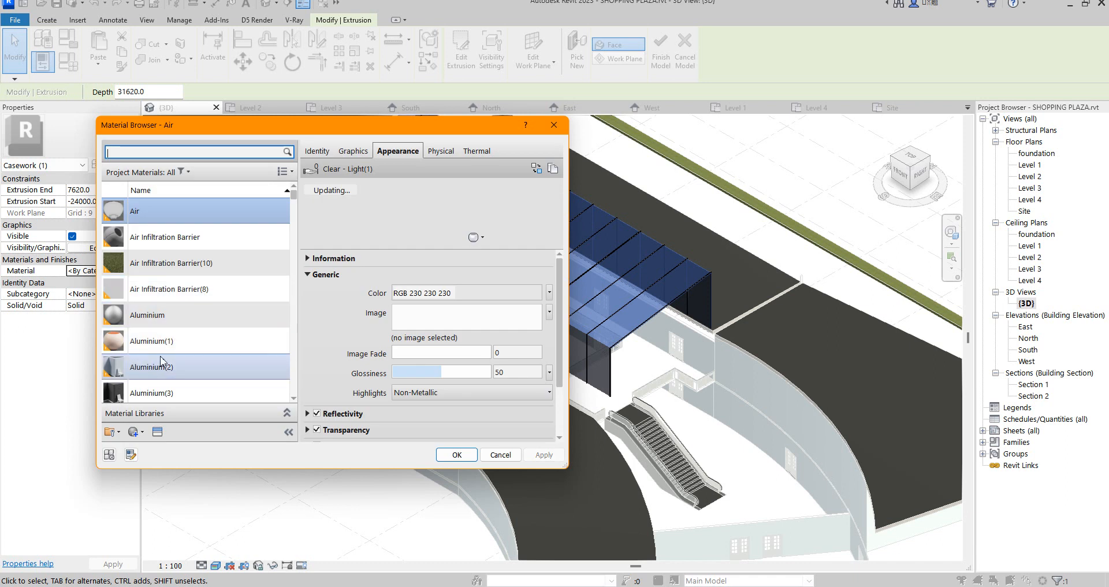
# Step: Duplicate the Aluminium material with its assets and make the copy's shading use its render appearance
pyautogui.scroll(-2, 184, 322)
pyautogui.scroll(-4, 189, 326)
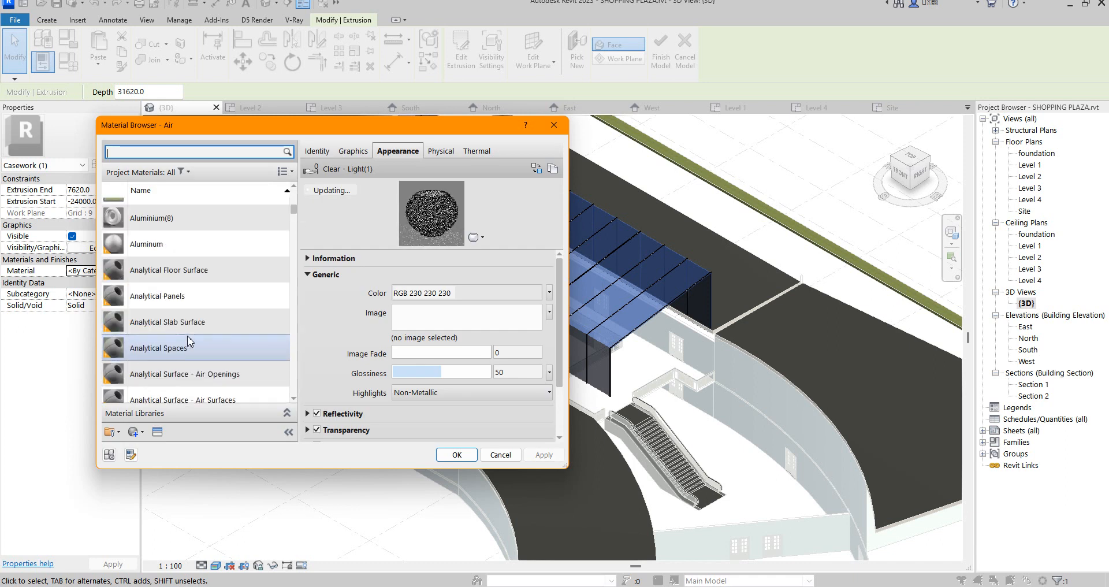
pyautogui.scroll(2, 189, 341)
pyautogui.scroll(5, 188, 341)
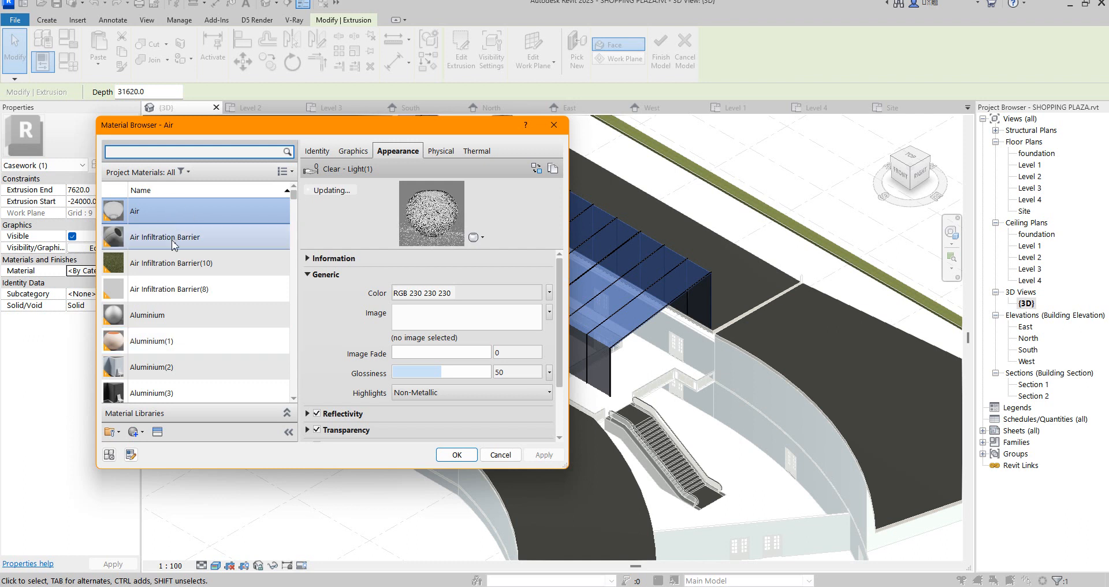
pyautogui.click(166, 325)
pyautogui.rightClick(166, 319)
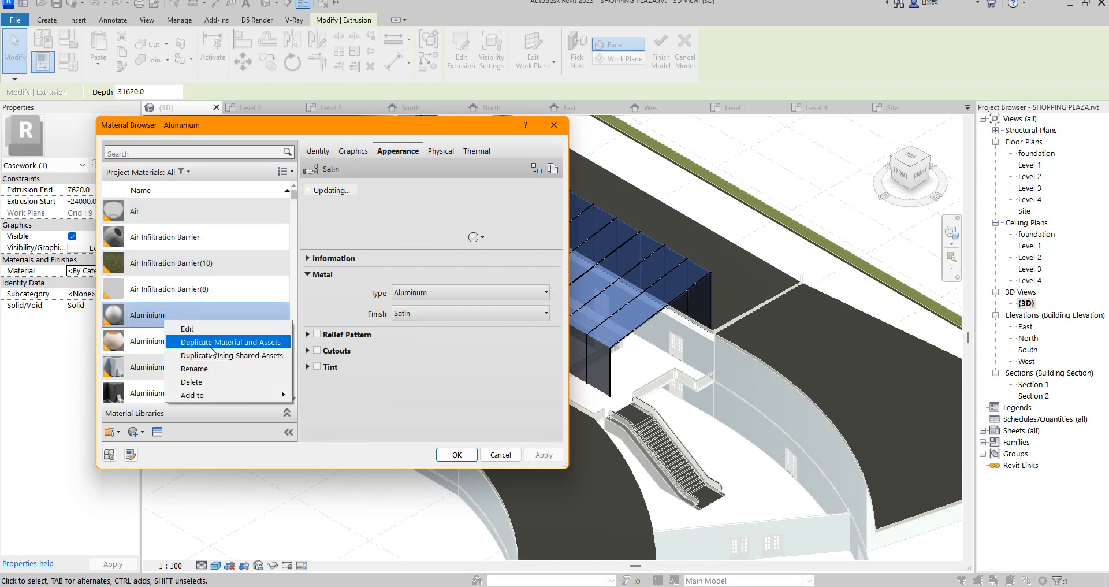
pyautogui.click(196, 340)
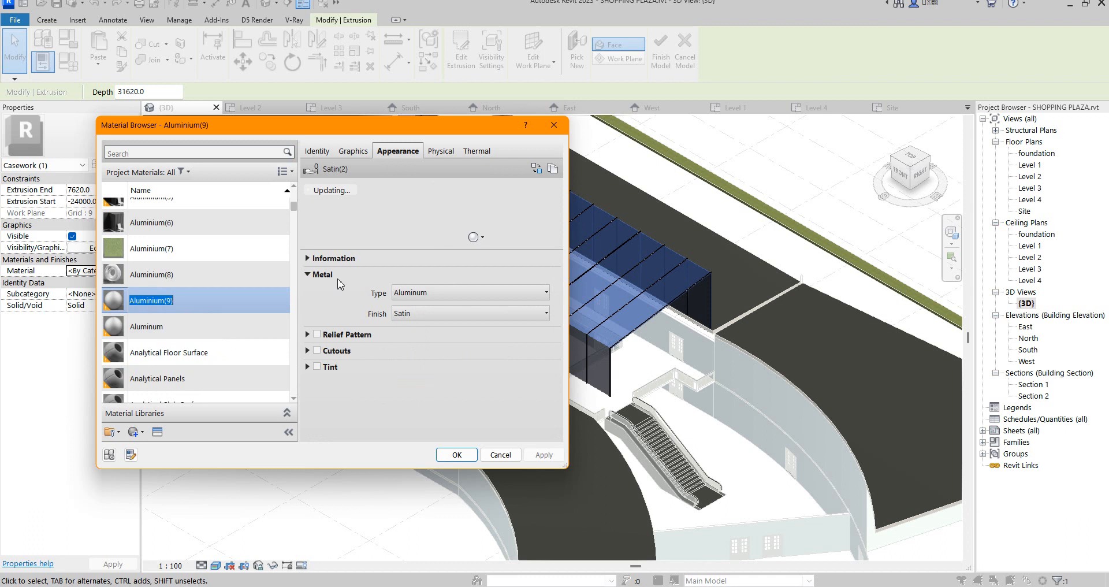
pyautogui.click(353, 151)
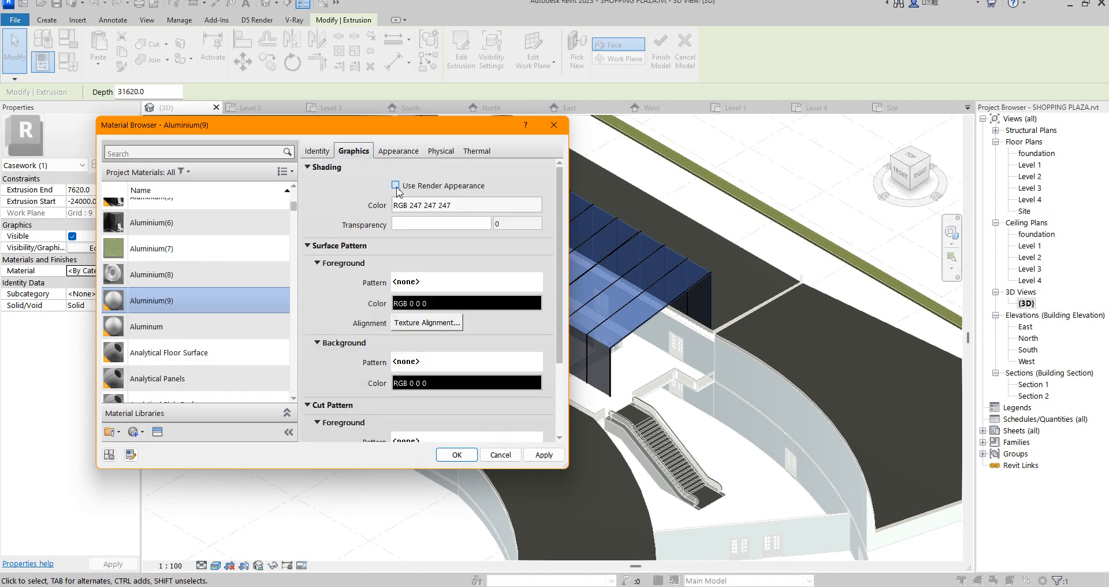
pyautogui.click(395, 186)
# Step: Replace the duplicated material's appearance with the Blue - Glazing asset from the Glass library and assign the material to the panel
pyautogui.click(398, 151)
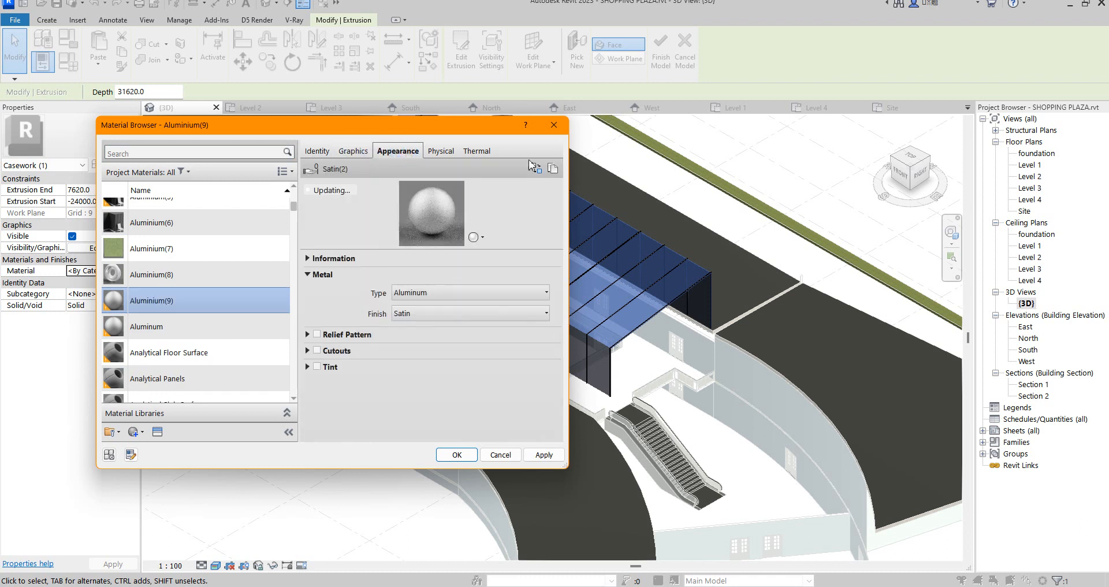
pyautogui.click(534, 169)
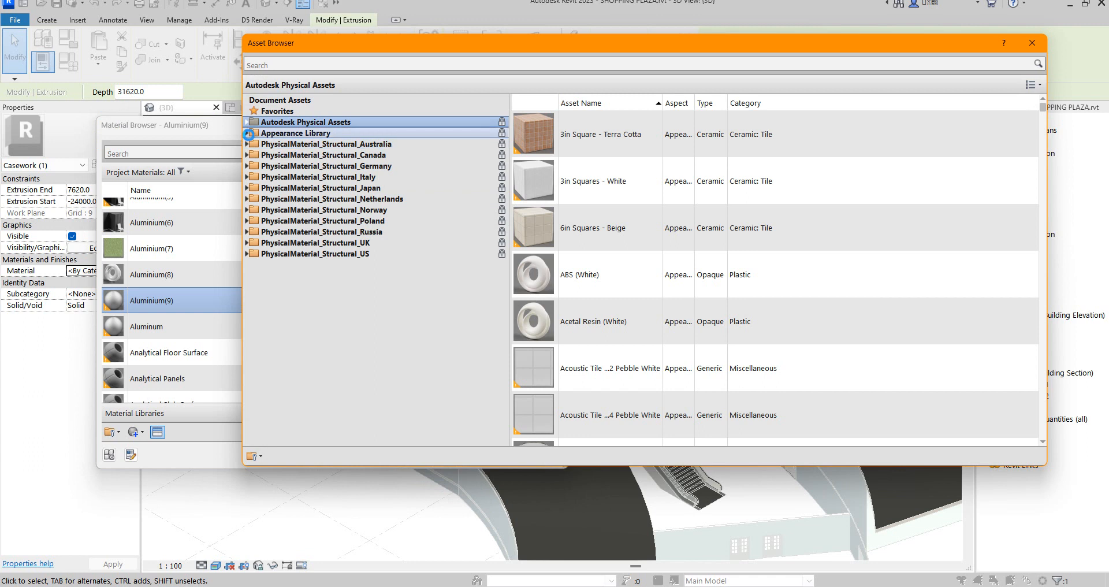
pyautogui.click(247, 132)
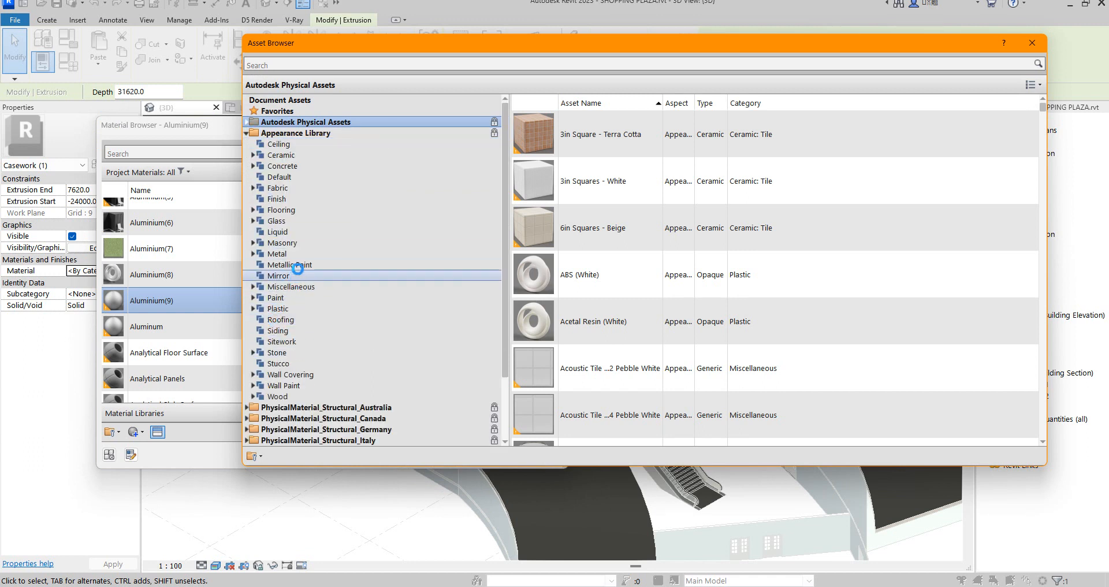
pyautogui.click(292, 224)
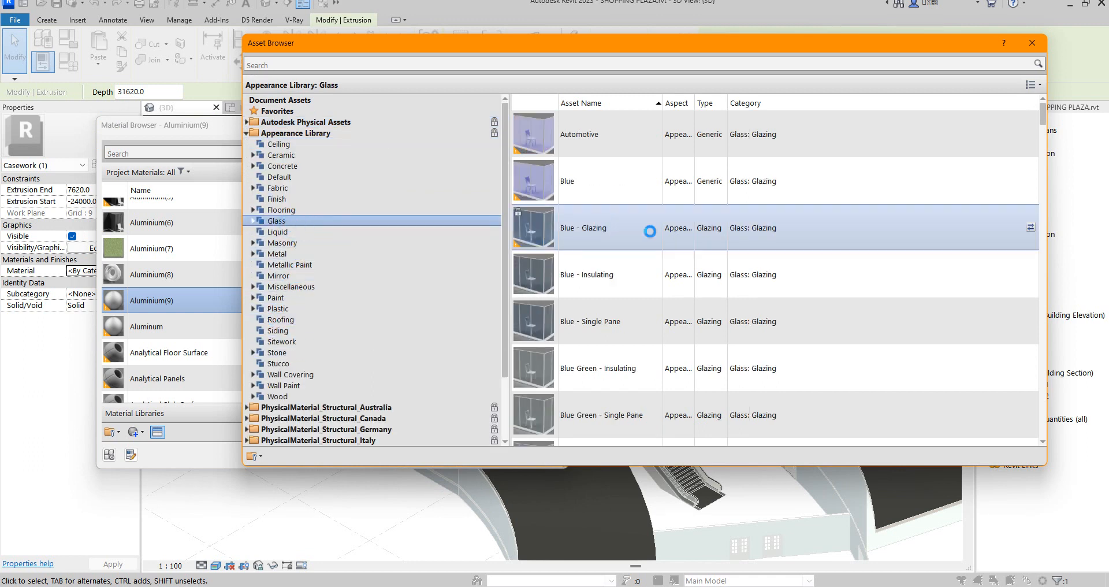
pyautogui.click(598, 234)
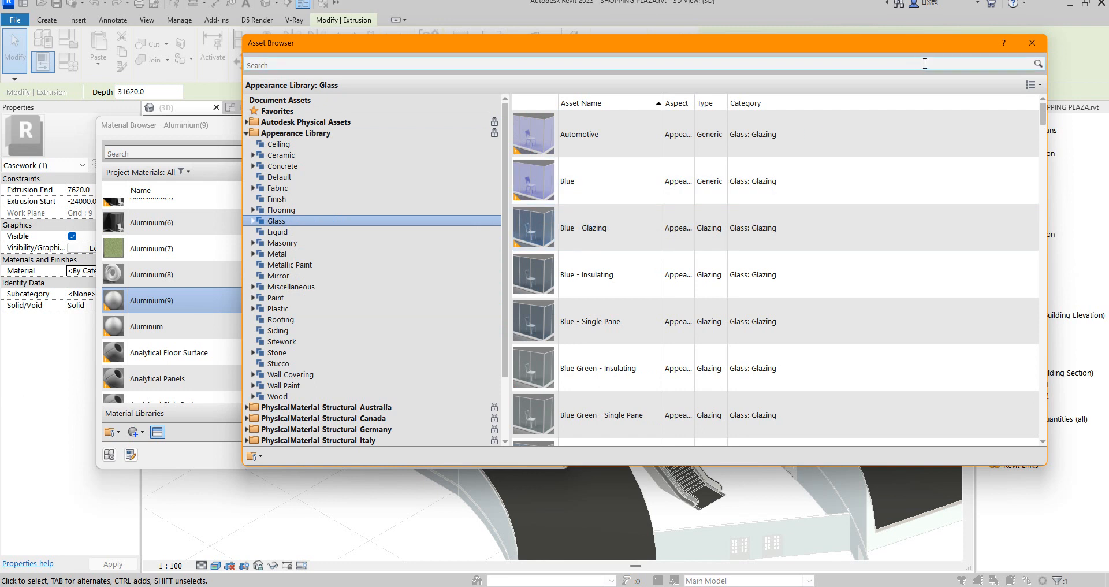
pyautogui.click(1020, 50)
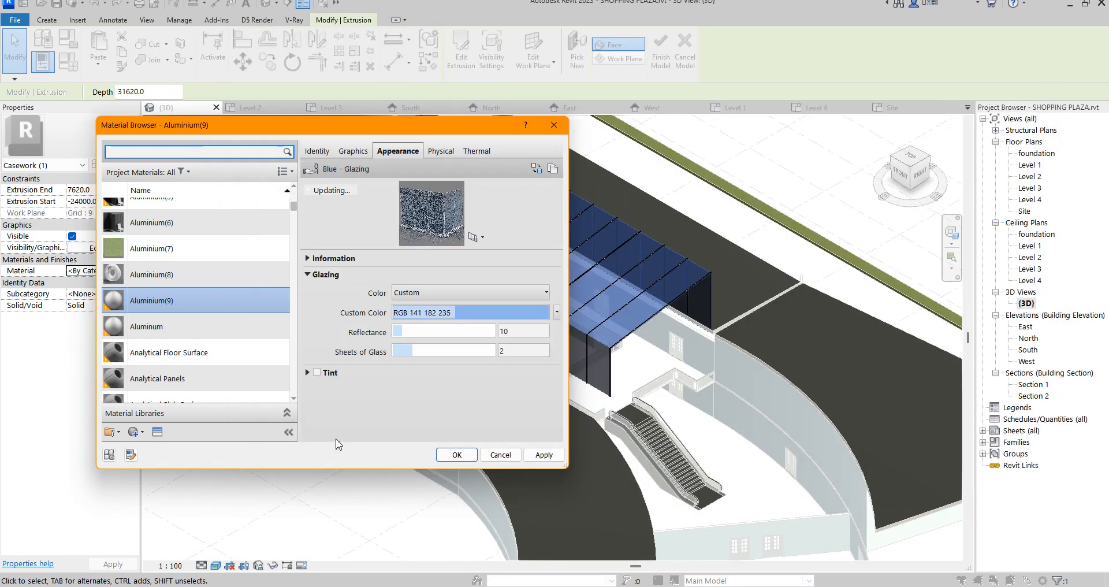
pyautogui.click(457, 456)
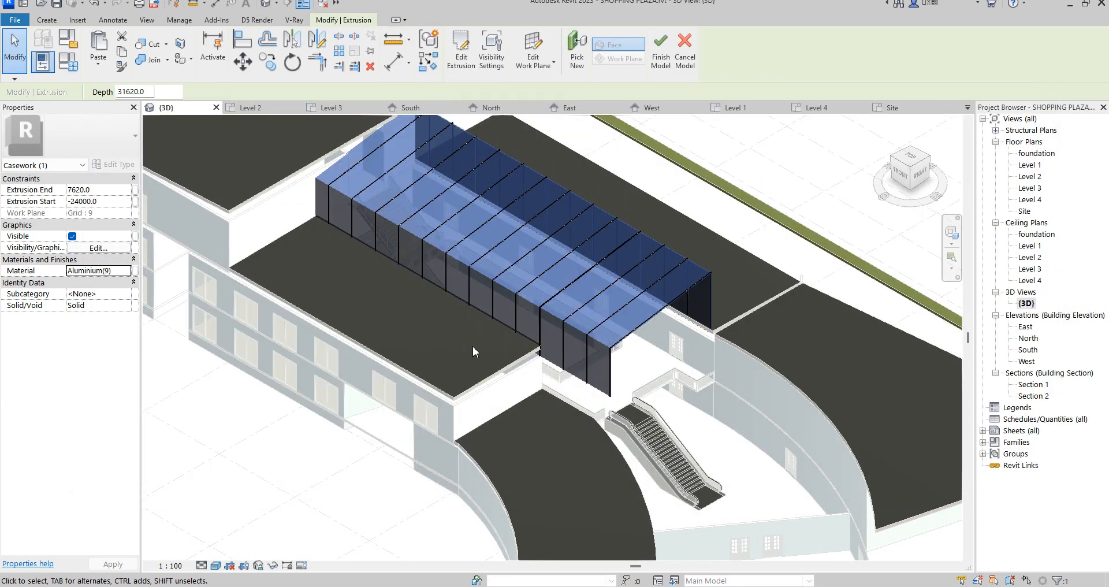
# Step: Deselect the glazed panel, check the canopy over the building in 3D and finish the in-place model
pyautogui.scroll(-5, 503, 342)
pyautogui.press('Escape')
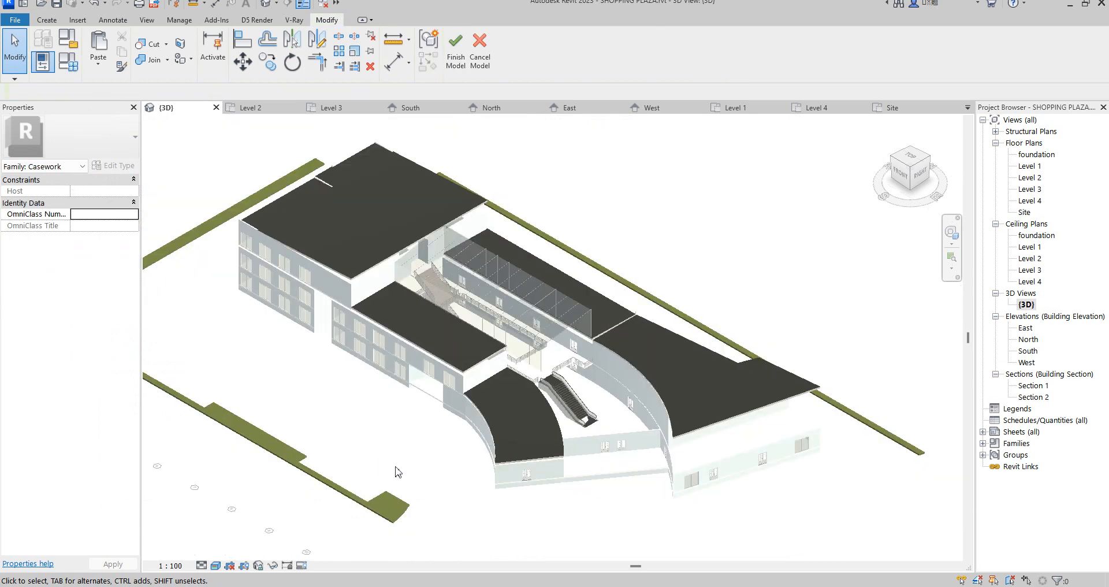
pyautogui.scroll(5, 473, 295)
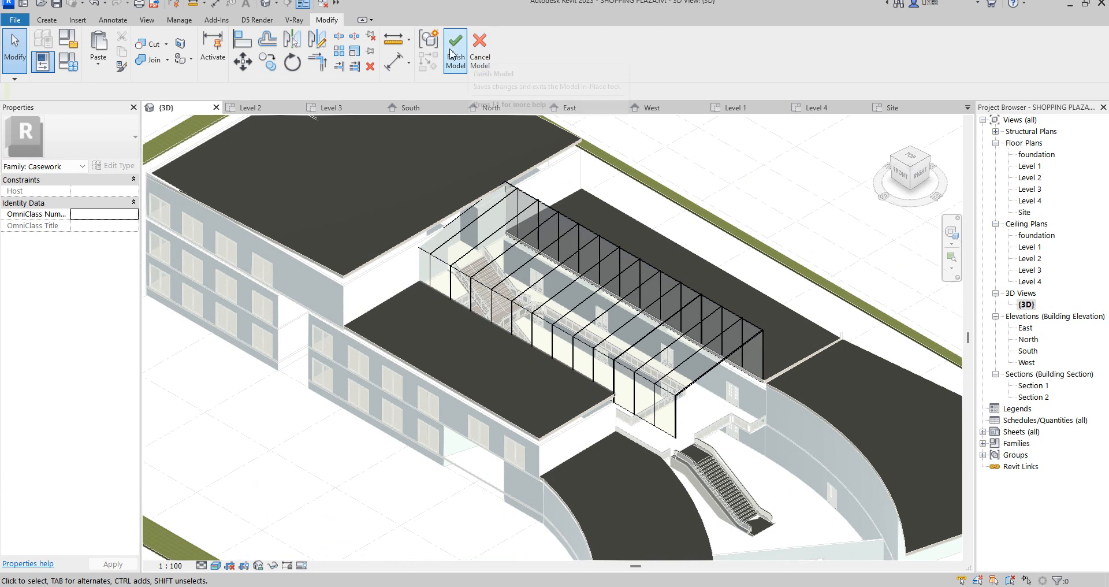
pyautogui.scroll(-4, 564, 393)
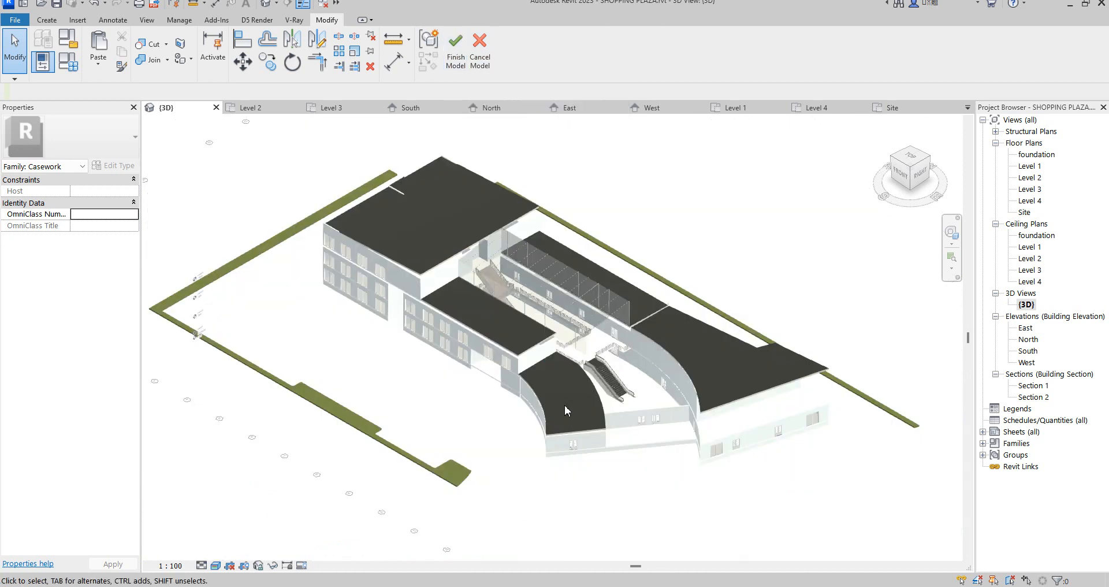
pyautogui.scroll(3, 524, 346)
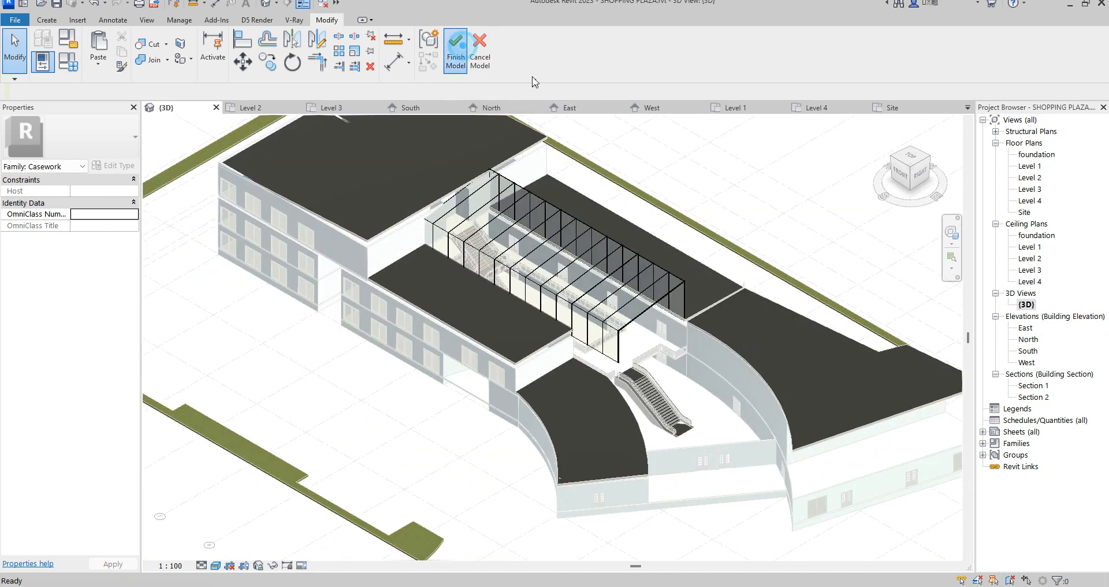
pyautogui.click(455, 49)
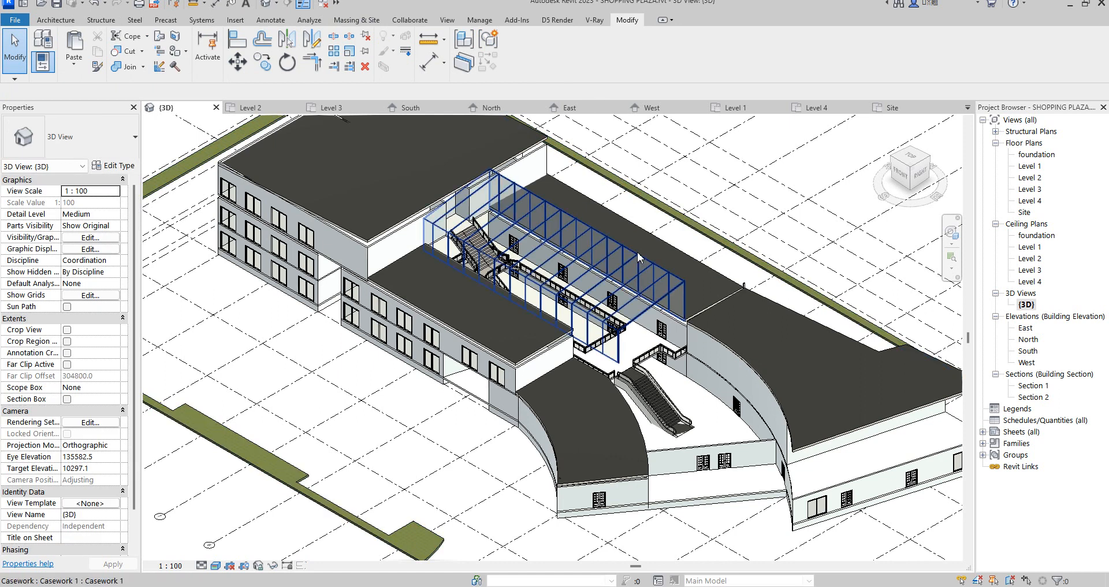
pyautogui.scroll(-2, 636, 254)
pyautogui.scroll(3, 623, 334)
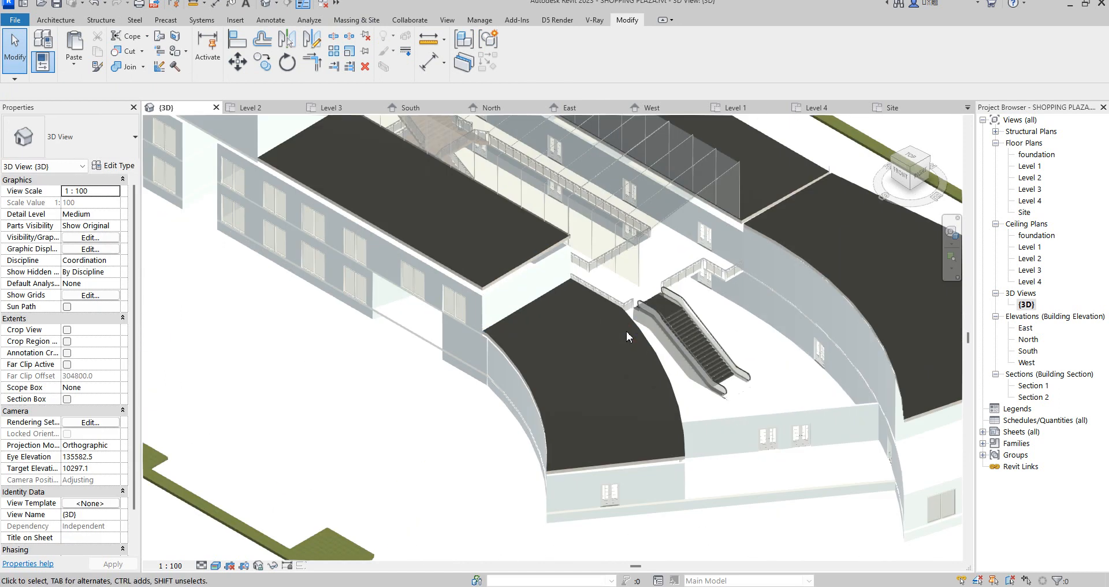